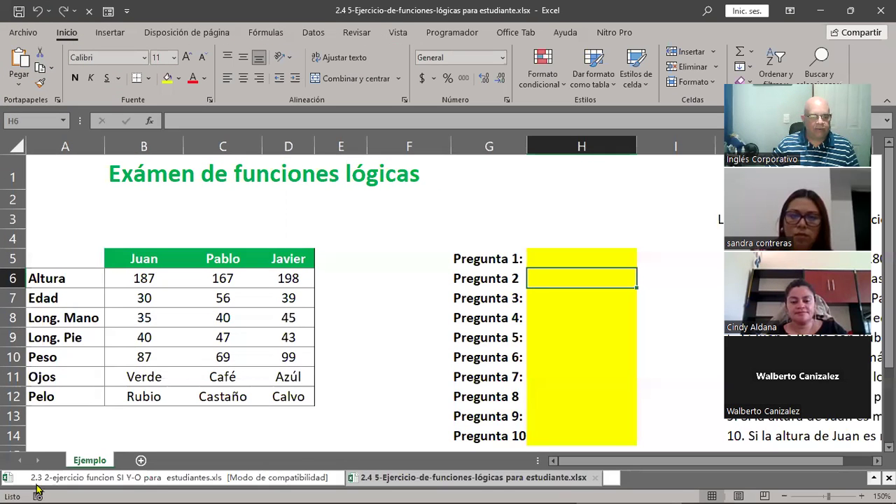
# Switch to the workbook "2.3 2-ejercicio funcion SI Y-O para estudiantes.xls" and enlarge the sheet view to 130%
pyautogui.click(42, 477)
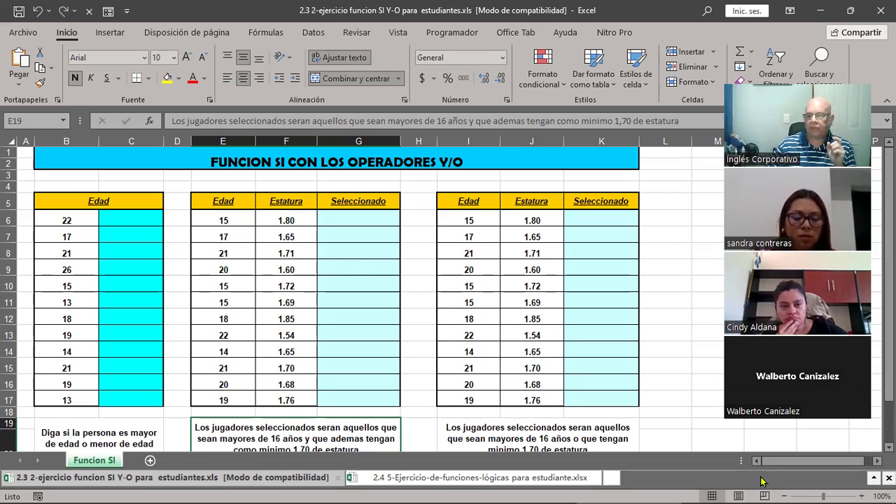
pyautogui.click(864, 494)
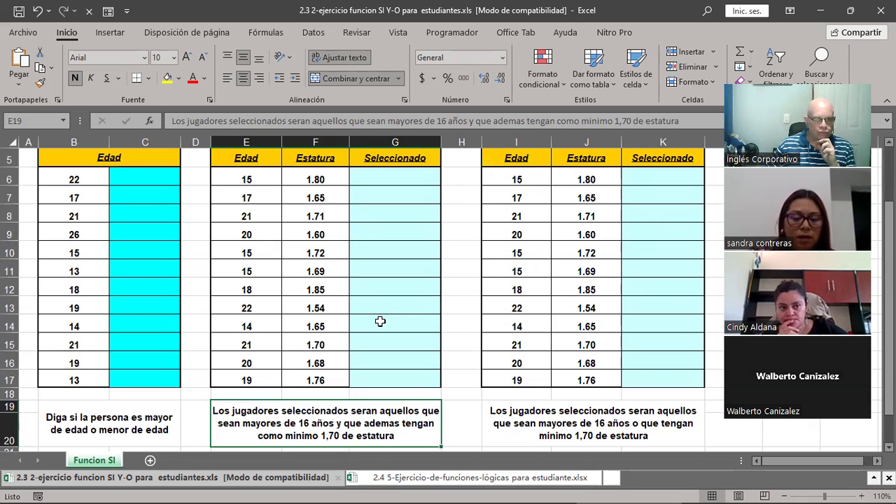
pyautogui.scroll(1, 380, 321)
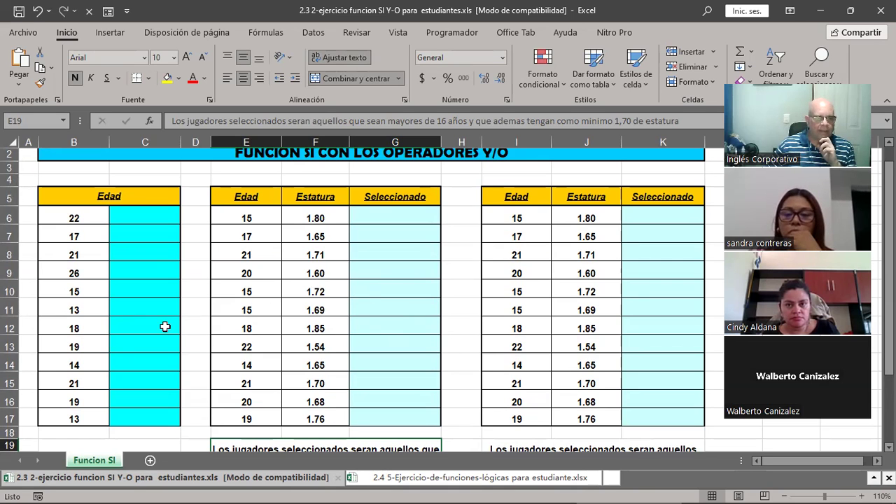
pyautogui.click(866, 495)
pyautogui.click(865, 494)
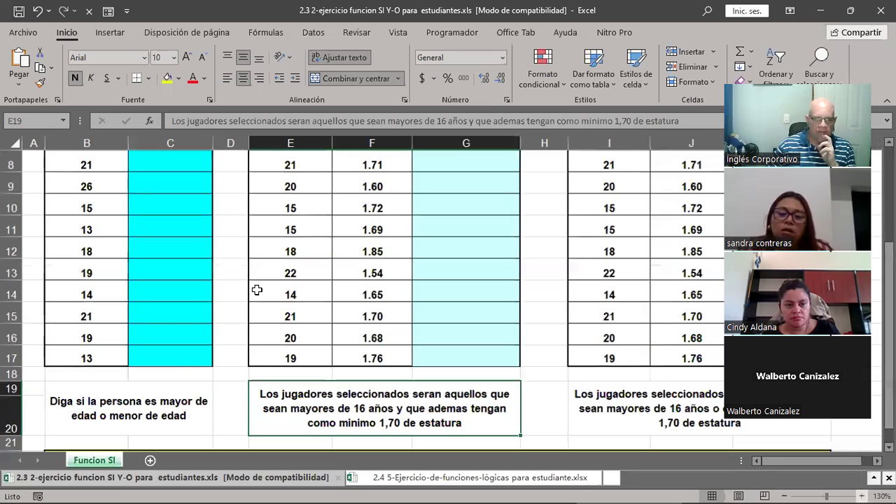
# Examine the first Edad exercise: its instruction below the table and the ages in B6:B17
pyautogui.click(66, 400)
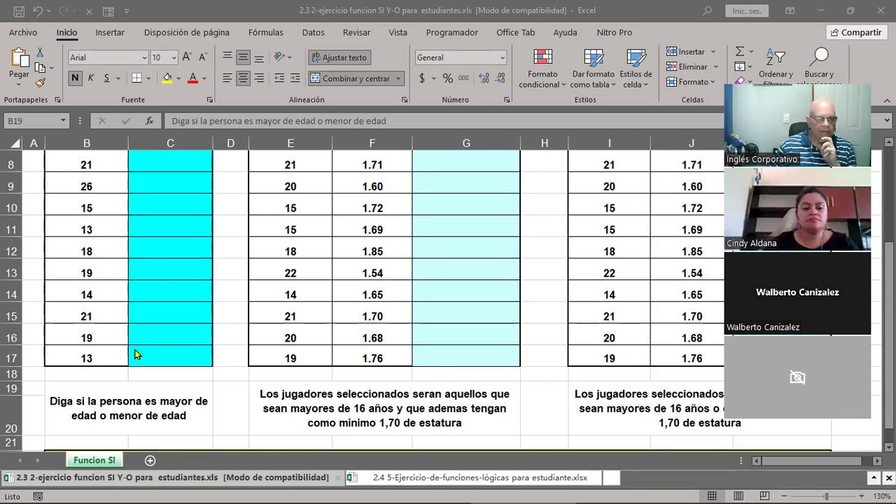
pyautogui.hotkey('alt', 'Tab')
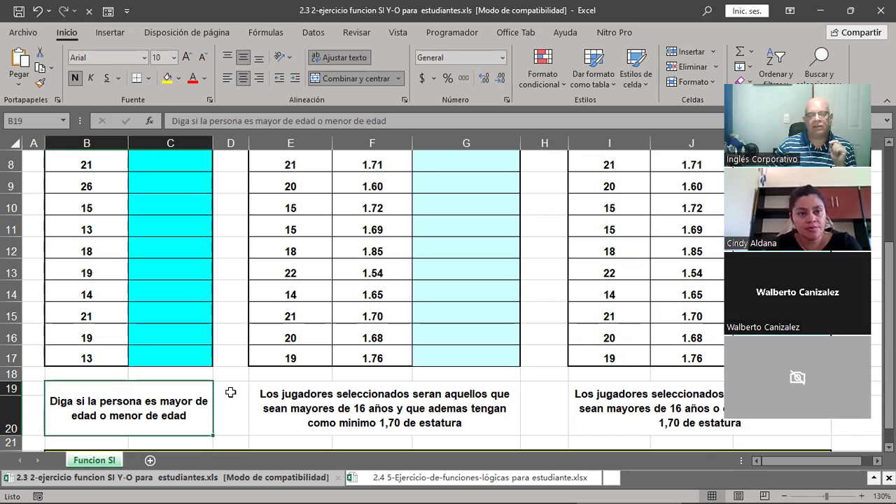
pyautogui.scroll(3, 230, 393)
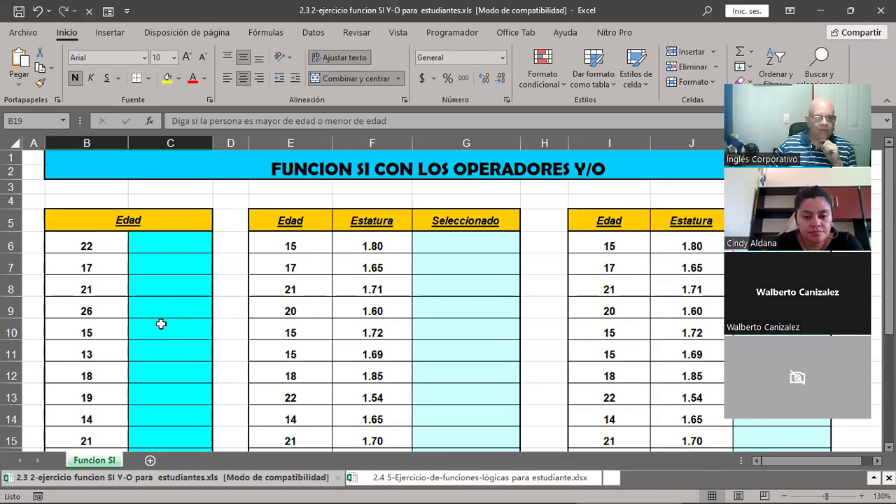
pyautogui.moveTo(100, 239); pyautogui.dragTo(88, 430)
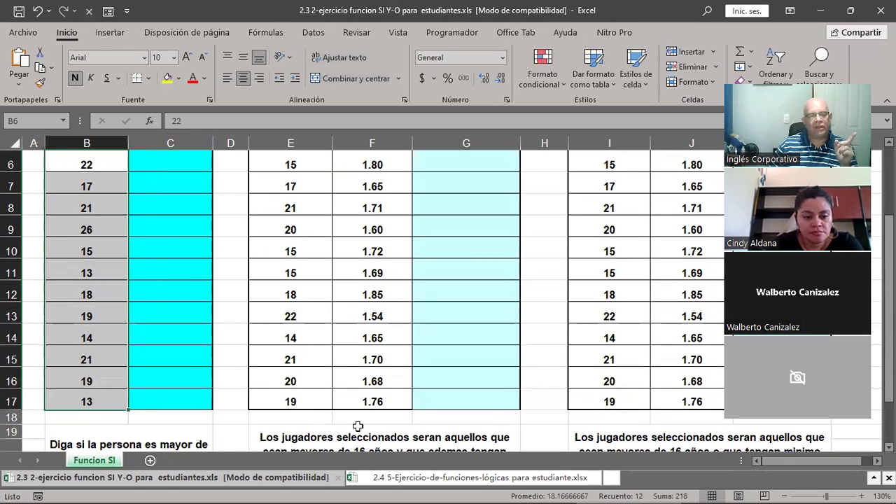
pyautogui.scroll(-1, 180, 366)
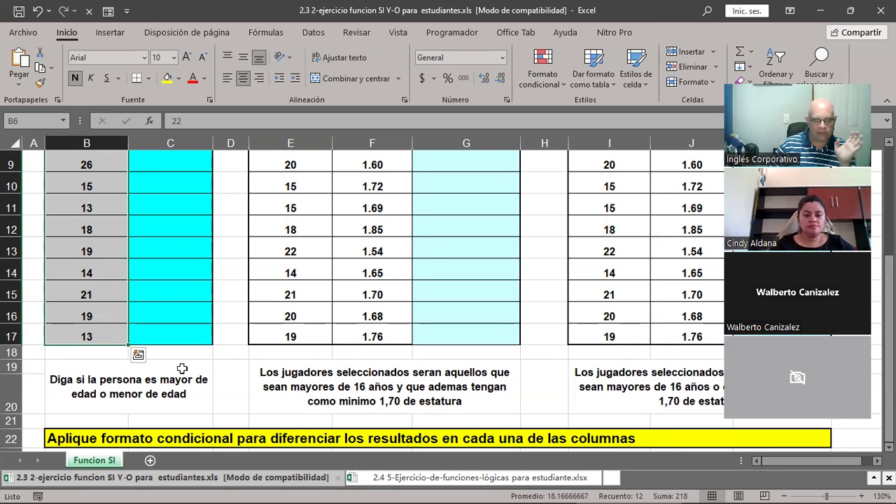
pyautogui.scroll(1, 182, 369)
pyautogui.scroll(3, 182, 368)
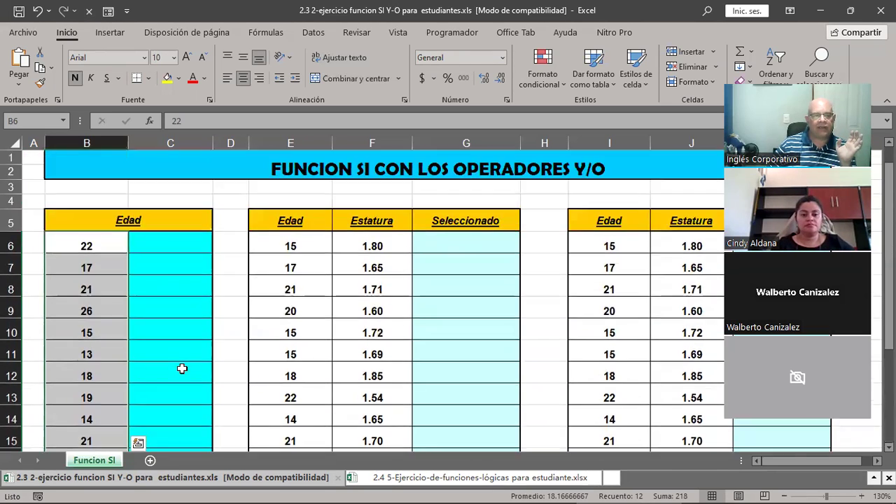
pyautogui.moveTo(87, 243); pyautogui.dragTo(69, 352)
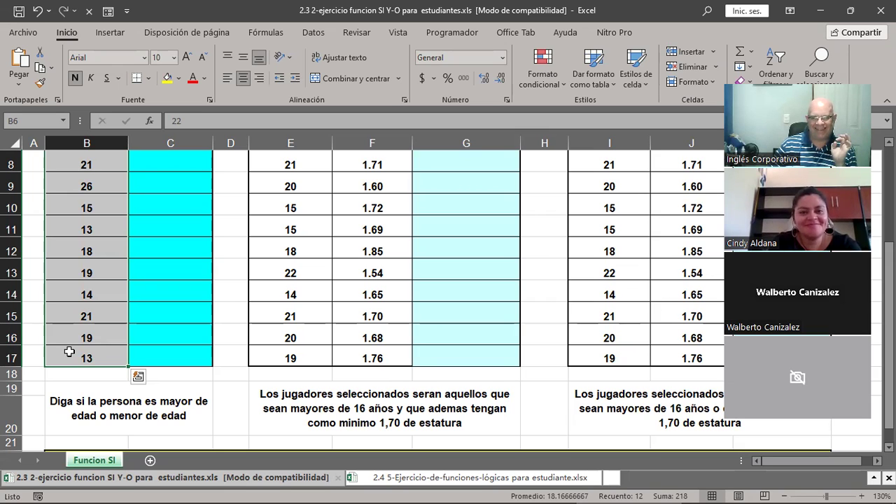
pyautogui.scroll(3, 69, 351)
# Begin an SI formula in C6 with the logical test B6>=18 and an opening quotation mark for the true value
pyautogui.click(185, 238)
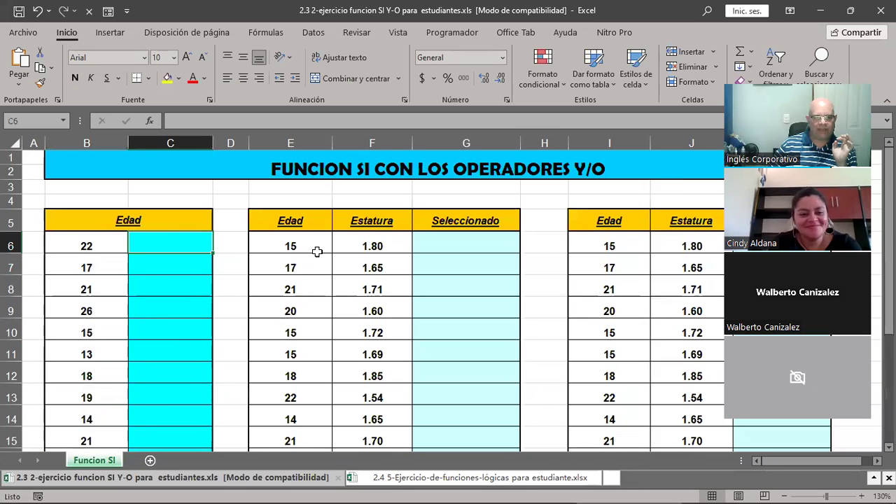
pyautogui.write('=')
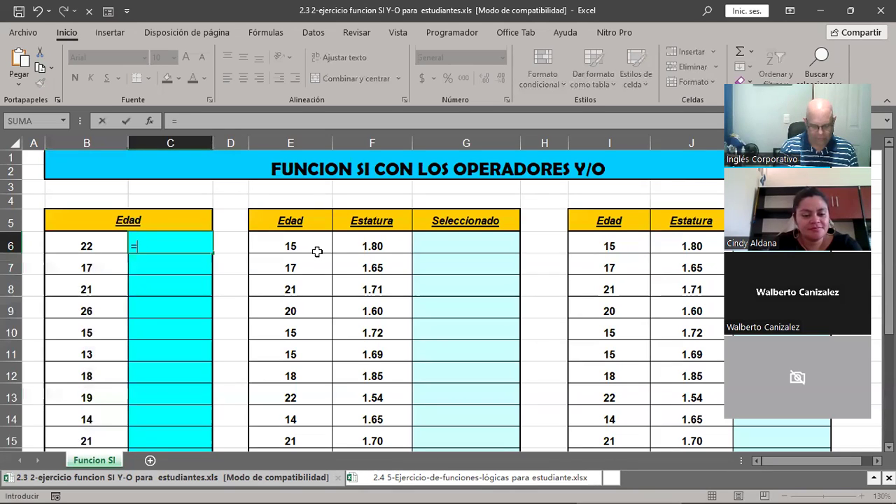
pyautogui.write('SI')
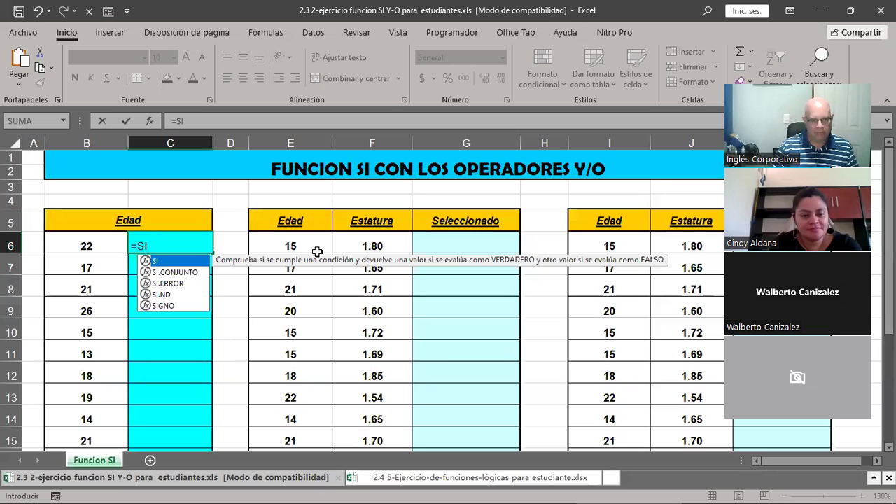
pyautogui.write('(')
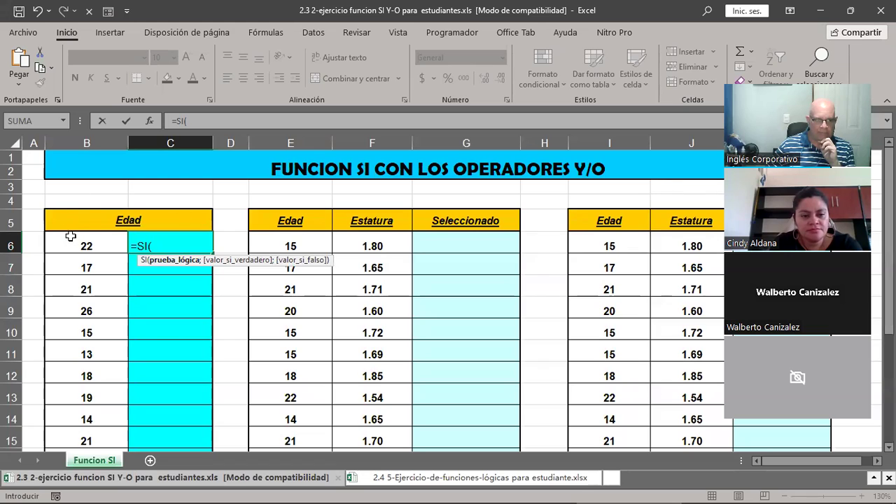
pyautogui.click(102, 237)
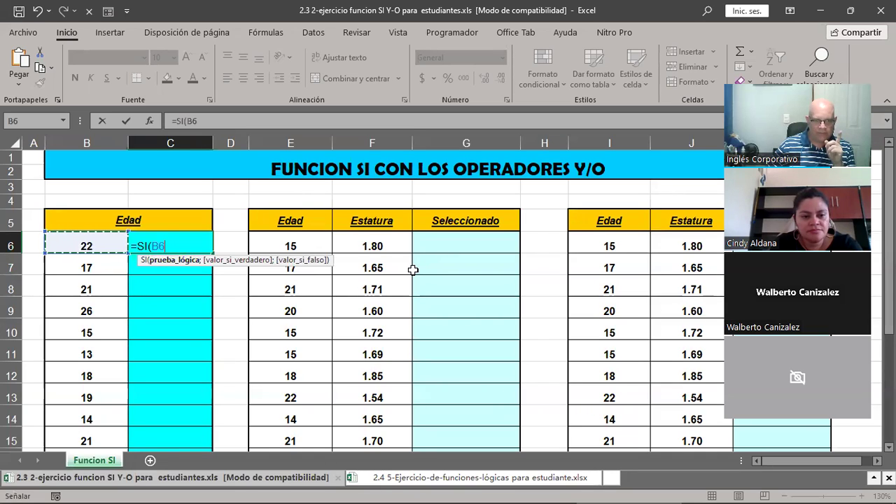
pyautogui.write('>')
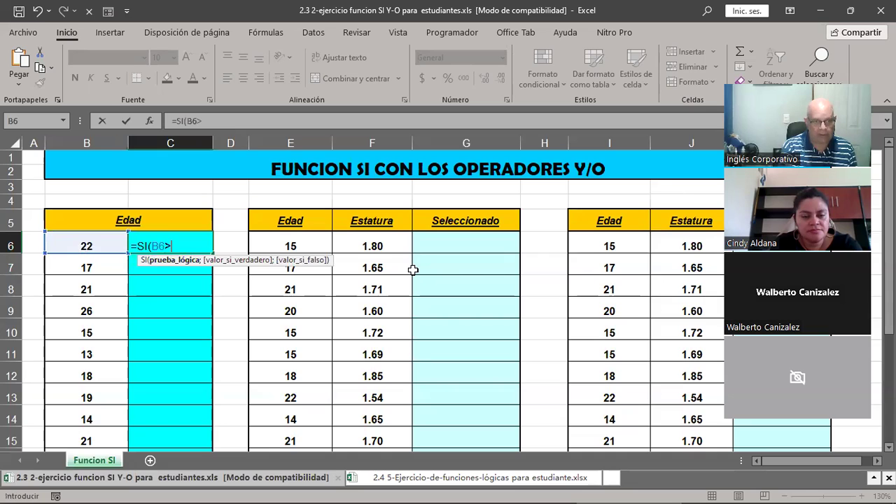
pyautogui.write('=')
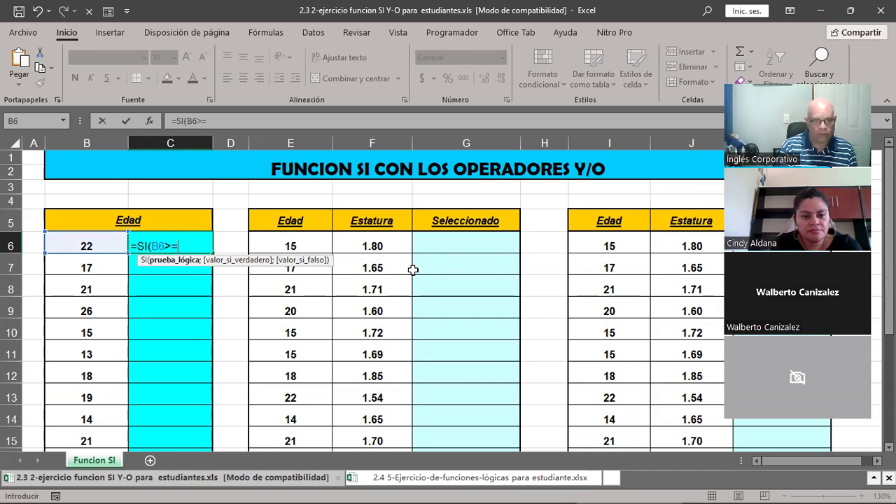
pyautogui.write('18')
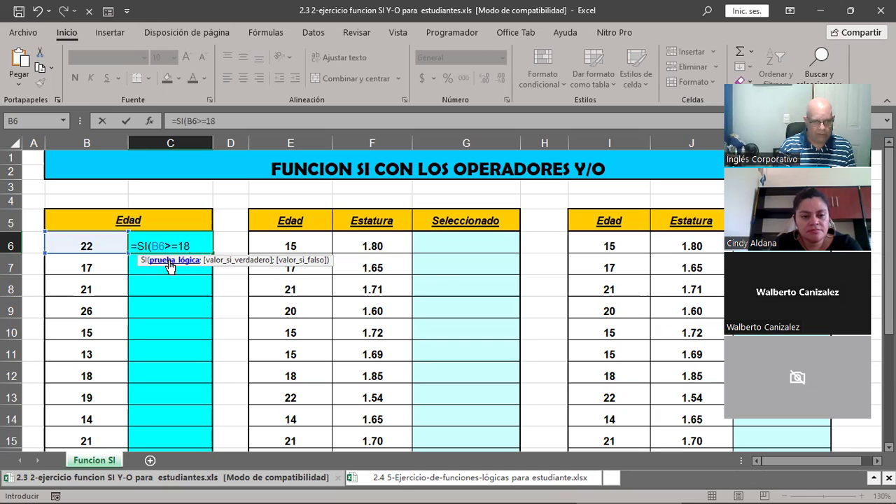
pyautogui.write(';')
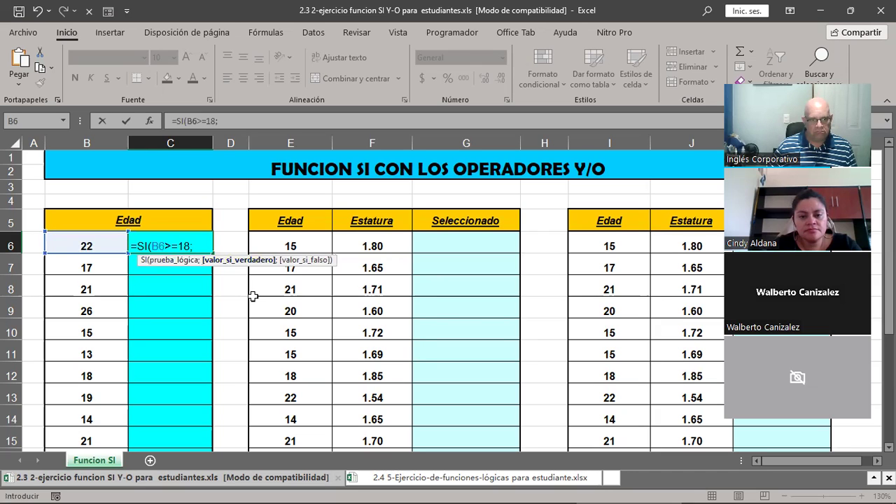
pyautogui.scroll(-4, 252, 297)
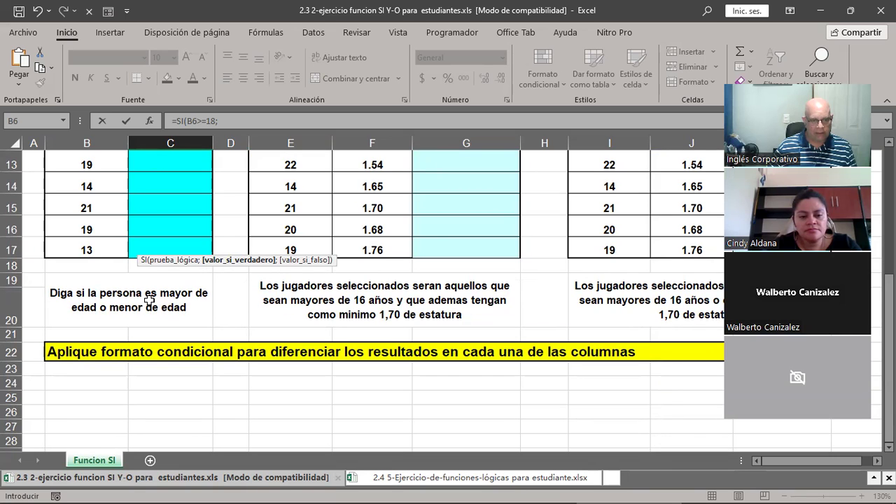
pyautogui.scroll(4, 217, 301)
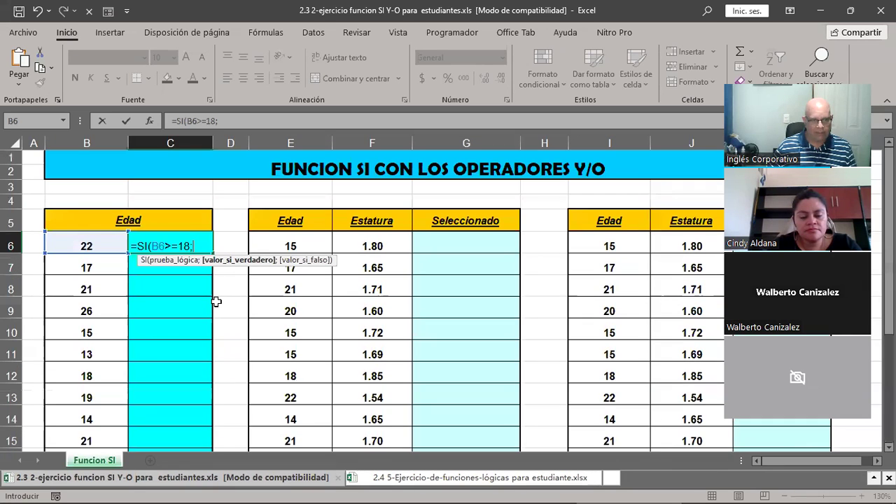
pyautogui.write('"')
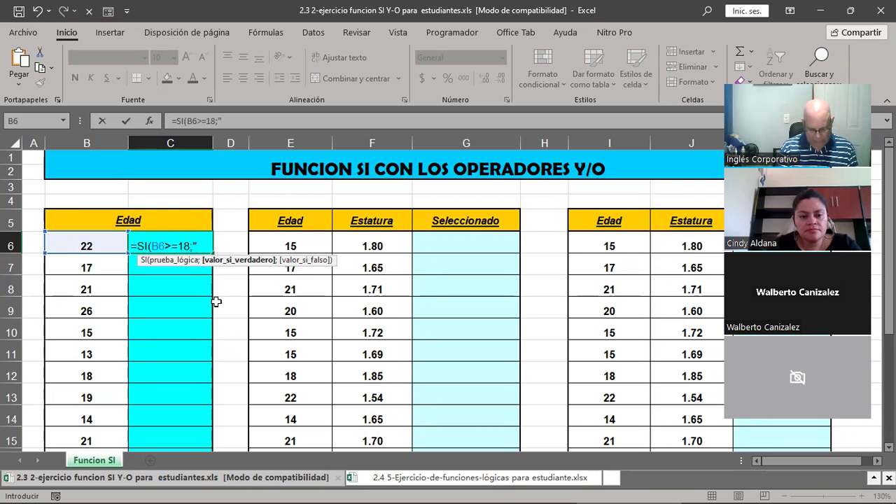
pyautogui.write('mayor de')
pyautogui.press('BackSpace')
pyautogui.press('BackSpace')
pyautogui.press('BackSpace')
pyautogui.press('BackSpace')
pyautogui.press('BackSpace')
pyautogui.press('BackSpace')
pyautogui.press('BackSpace')
pyautogui.press('BackSpace')
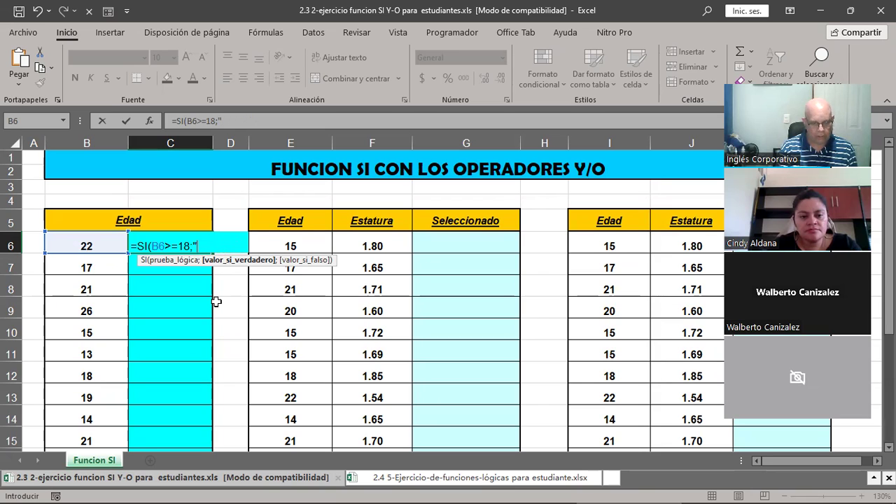
# Give the C6 formula the true value "MAYOR DE EDAD", followed by a semicolon separator
pyautogui.write('MAYOR')
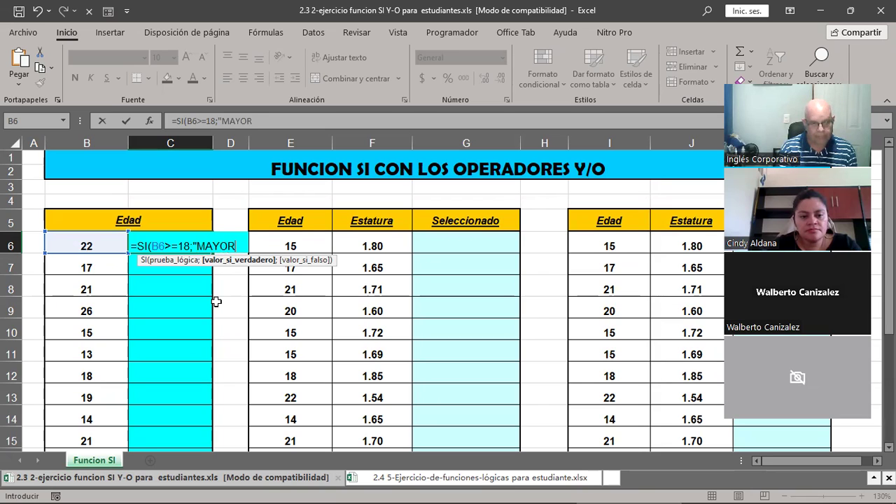
pyautogui.write(' DE EDAD')
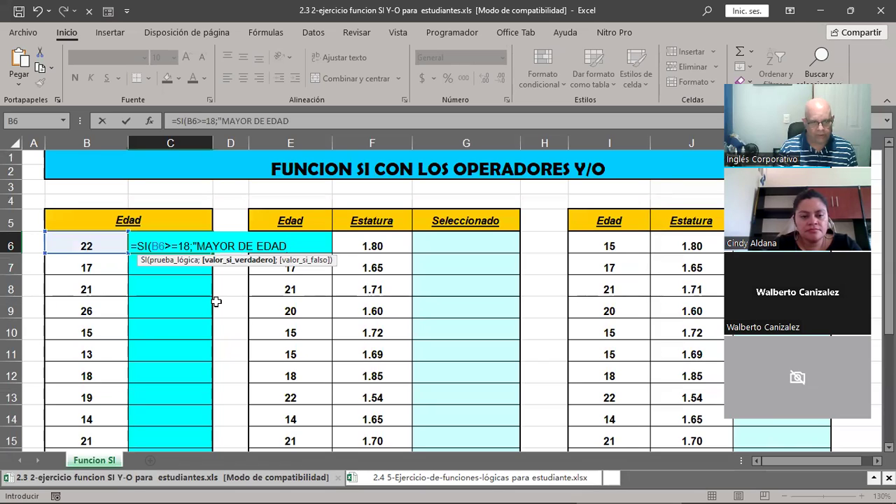
pyautogui.write('"')
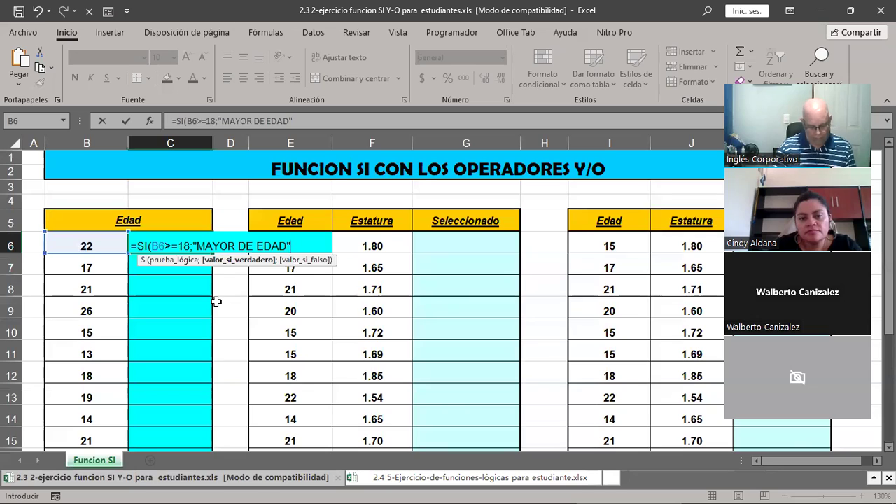
pyautogui.write(';')
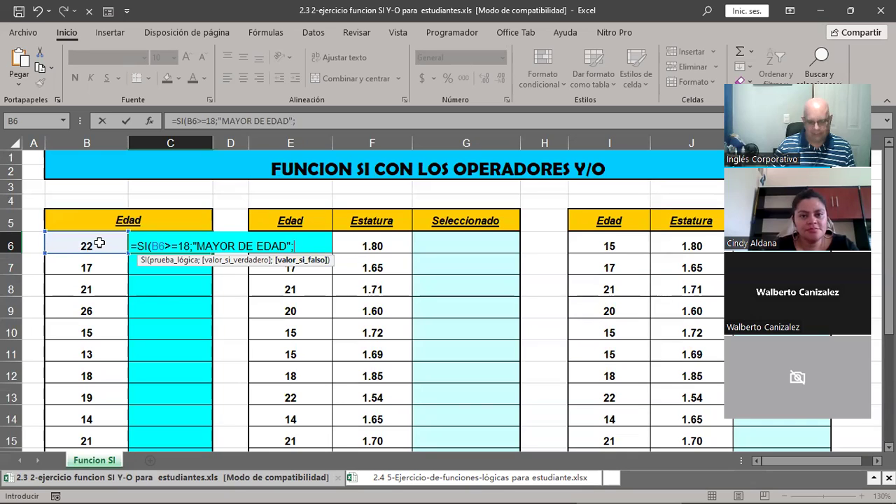
# Complete the C6 formula with the false value "MENOR DE EDAD" and enter it
pyautogui.write('"')
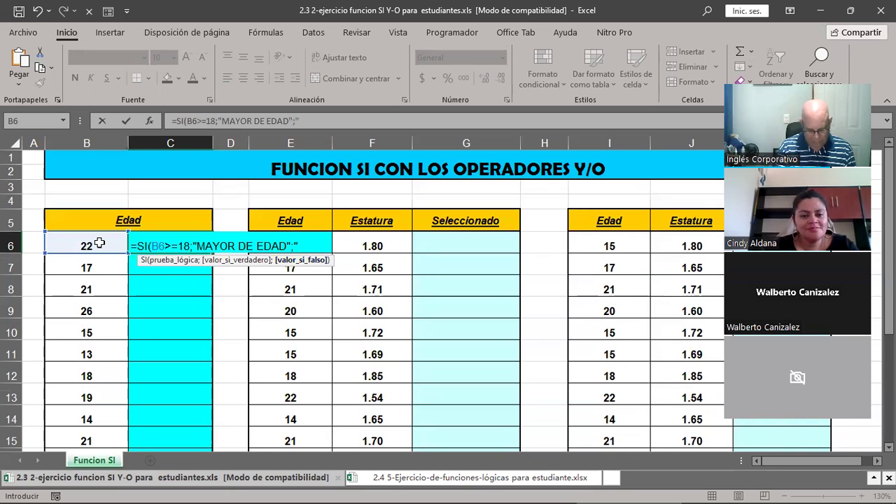
pyautogui.write('MENOR DE ')
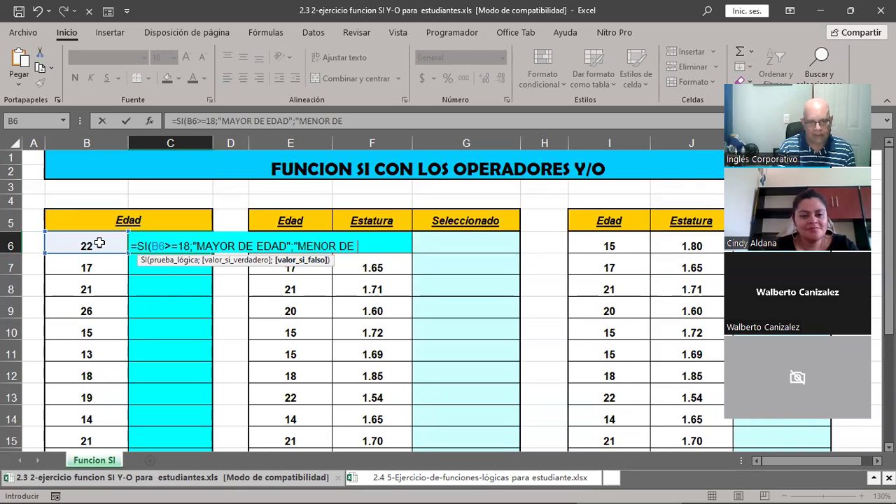
pyautogui.write('EDAD"')
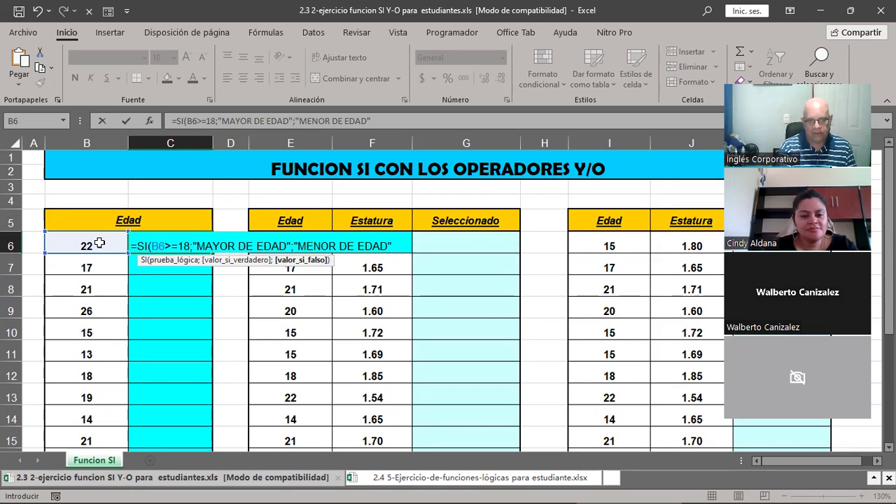
pyautogui.write(')')
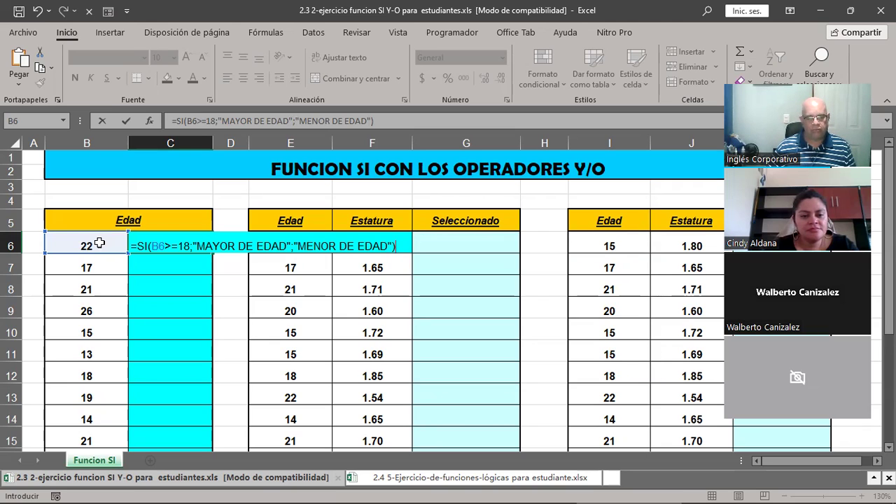
pyautogui.press('Return')
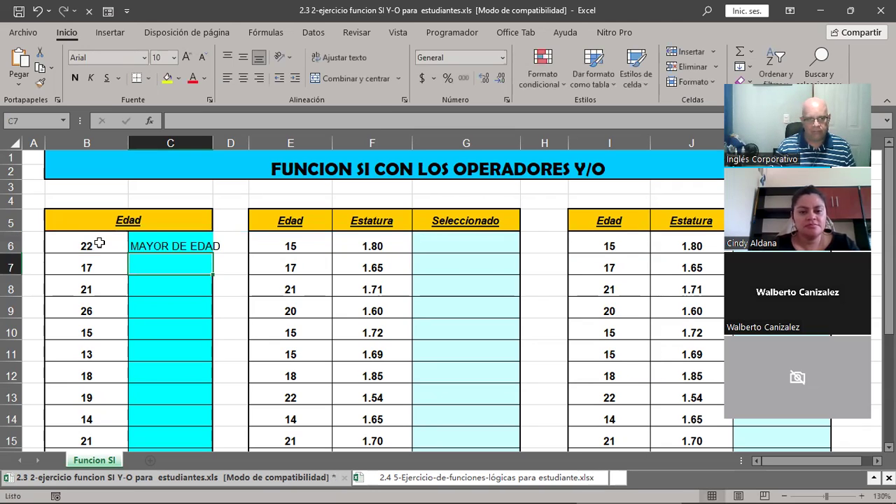
# Widen column C to fit its text and fill the C6 formula down through C17
pyautogui.moveTo(212, 145); pyautogui.dragTo(228, 145)
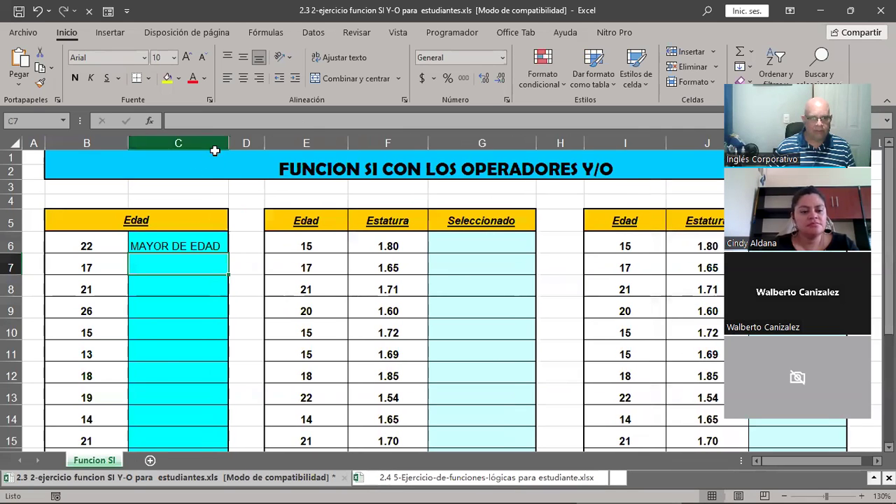
pyautogui.click(223, 244)
pyautogui.doubleClick(228, 254)
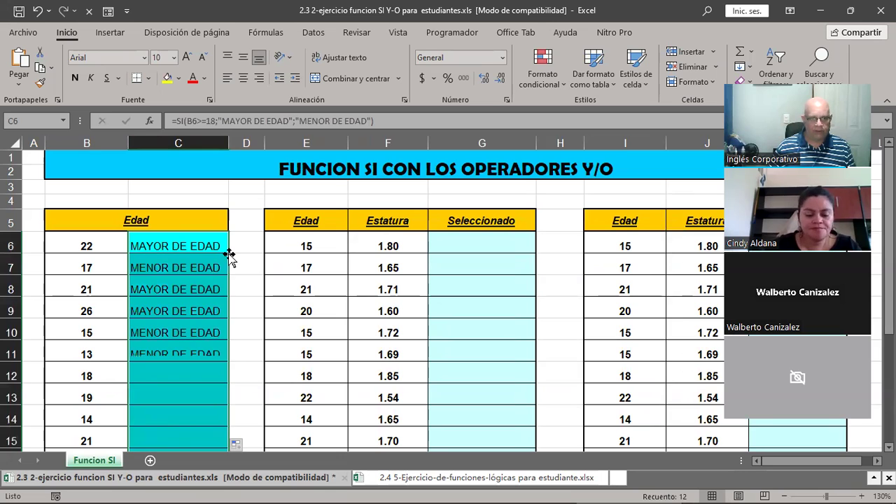
# Check the age classifications against the ages row by row in B6:C10
pyautogui.click(206, 267)
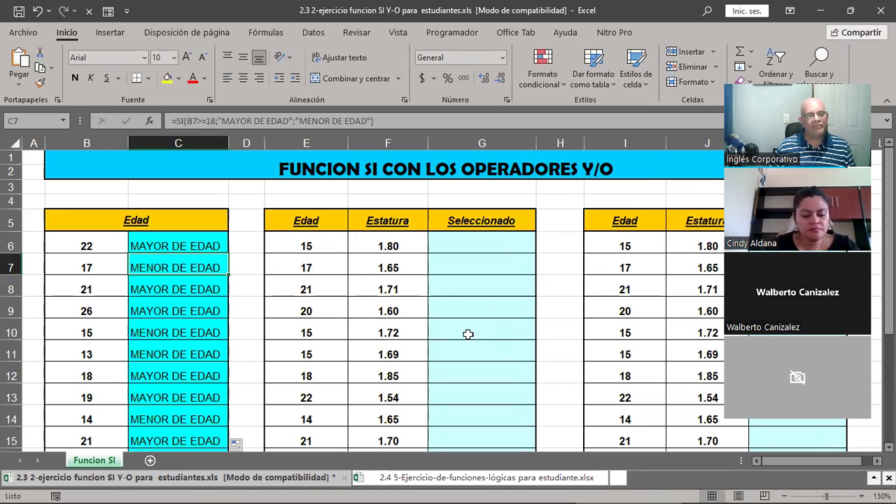
pyautogui.moveTo(103, 243); pyautogui.dragTo(182, 252)
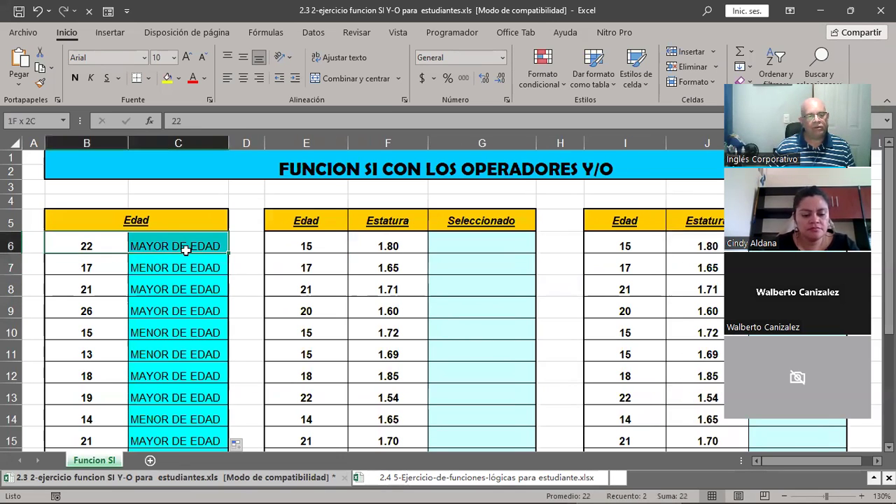
pyautogui.moveTo(79, 262); pyautogui.dragTo(191, 267)
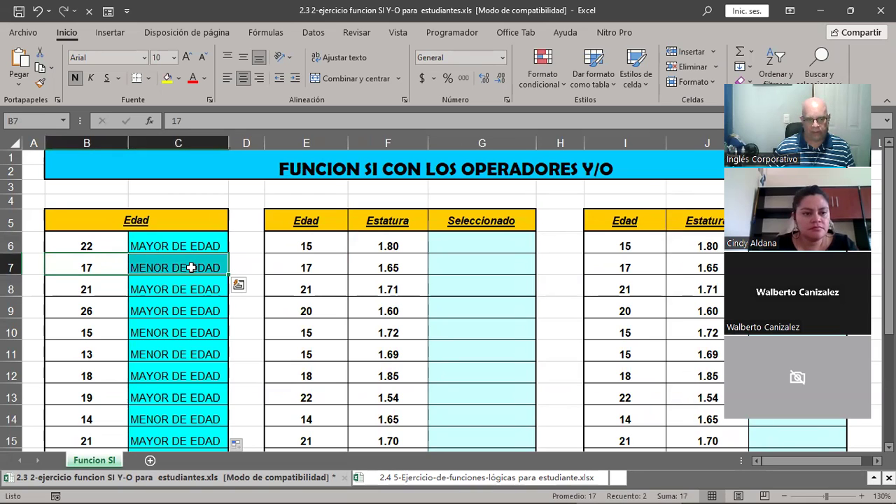
pyautogui.moveTo(94, 290); pyautogui.dragTo(175, 292)
pyautogui.moveTo(93, 308); pyautogui.dragTo(202, 308)
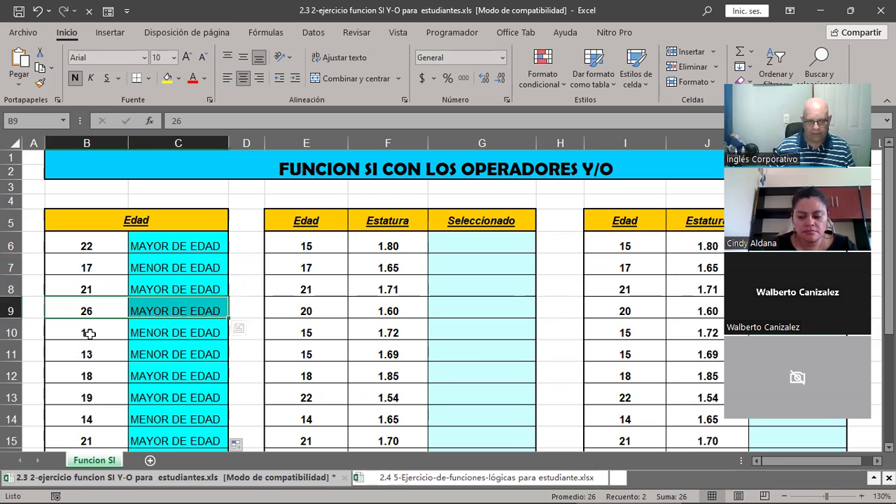
pyautogui.click(119, 331)
pyautogui.moveTo(119, 331); pyautogui.dragTo(212, 333)
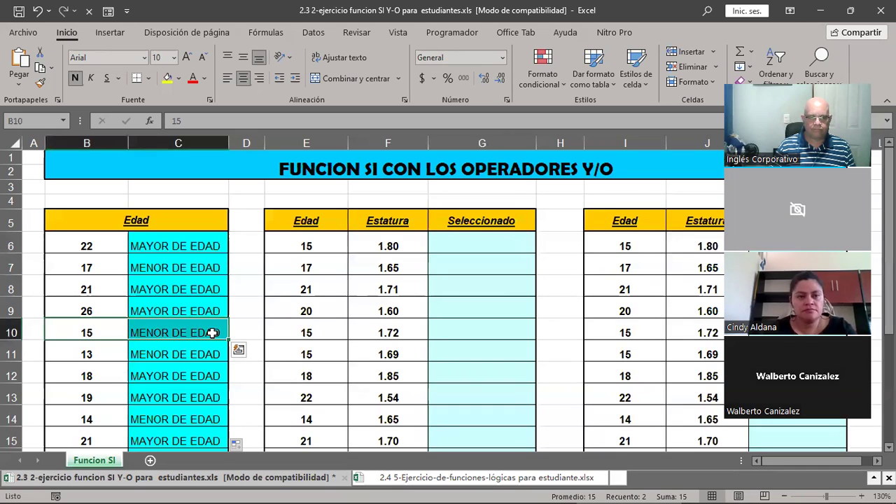
# Review the SI formula in C6, highlighting its logical test B6>=18, and leave the formula unchanged
pyautogui.click(172, 244)
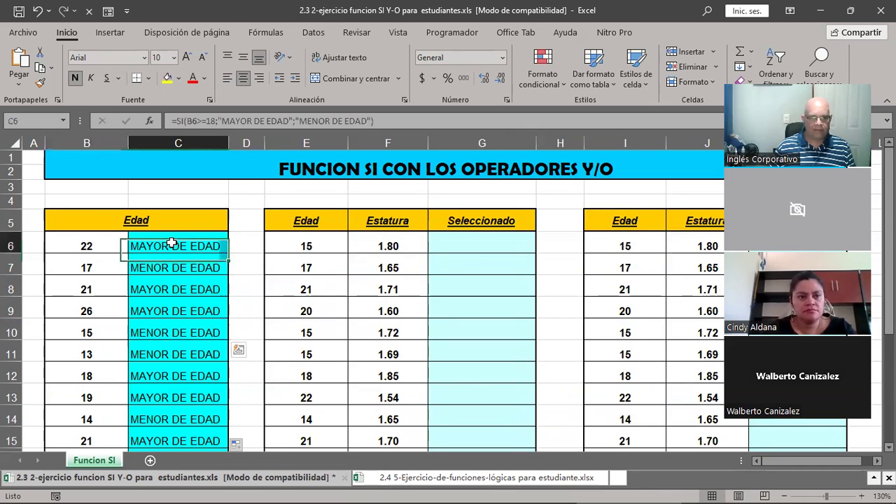
pyautogui.doubleClick(172, 244)
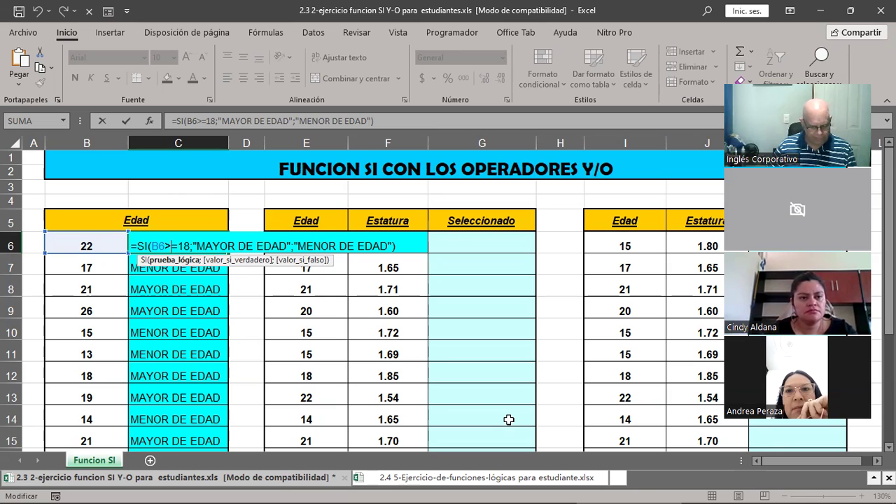
pyautogui.hotkey('ctrl', 'Return')
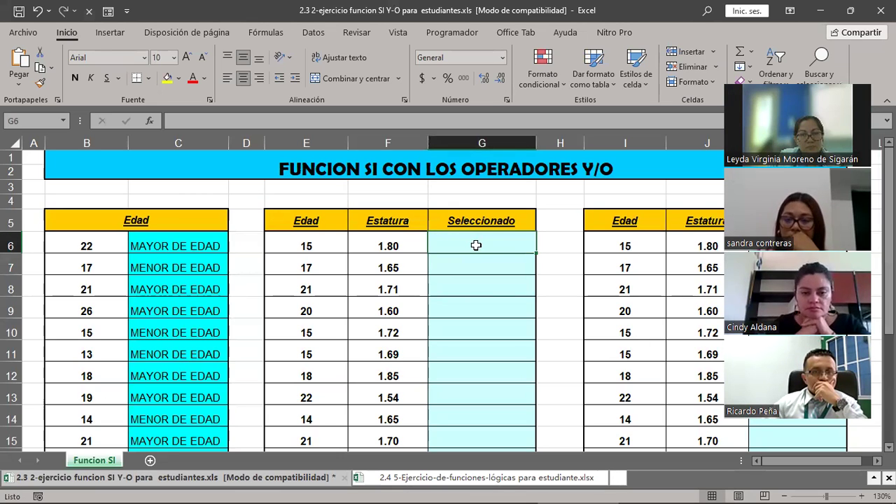
pyautogui.doubleClick(175, 246)
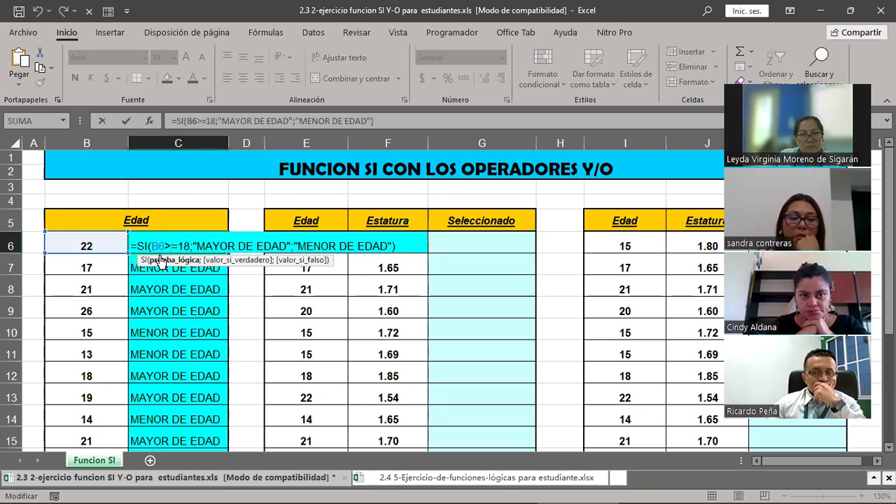
pyautogui.moveTo(151, 246); pyautogui.dragTo(190, 246)
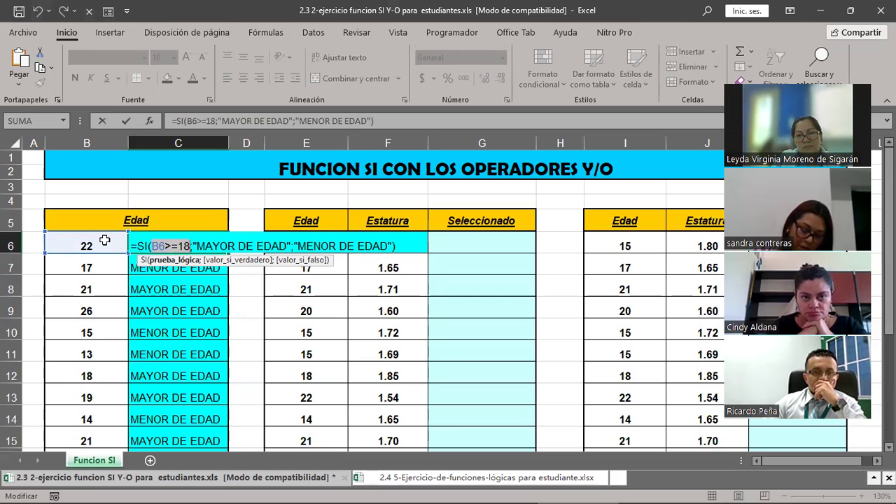
pyautogui.hotkey('ctrl', 'Return')
# Read the selection criteria in E19 for the second table and examine its Edad and Estatura data
pyautogui.scroll(-4, 546, 390)
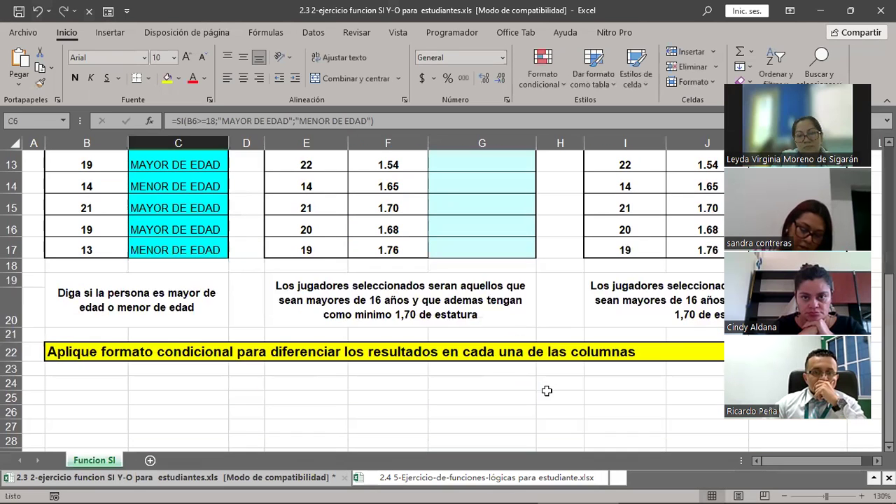
pyautogui.click(423, 301)
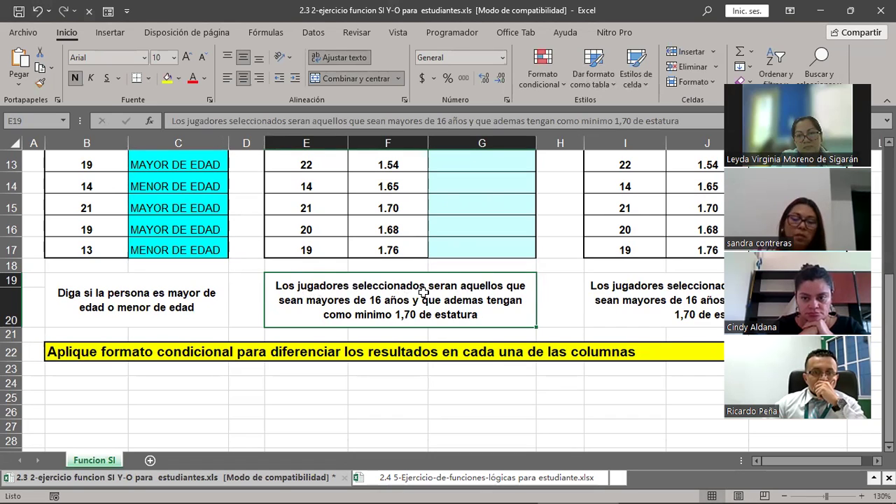
pyautogui.scroll(4, 427, 291)
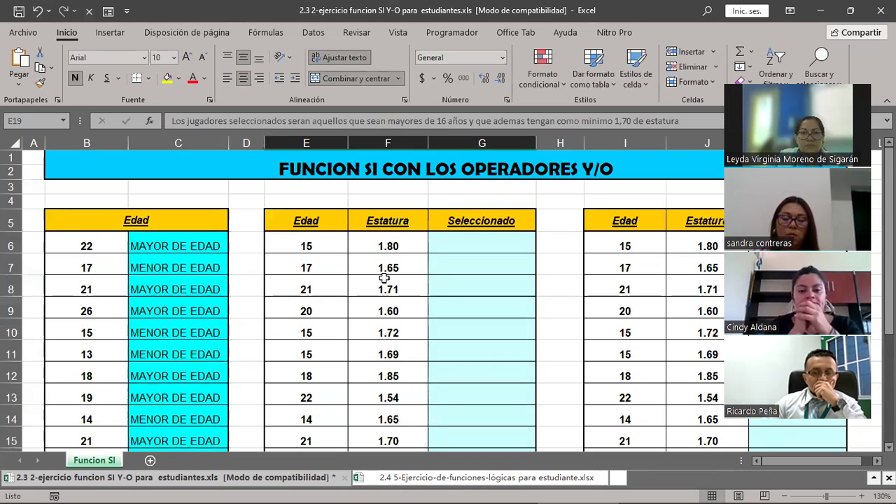
pyautogui.moveTo(313, 238); pyautogui.dragTo(400, 269)
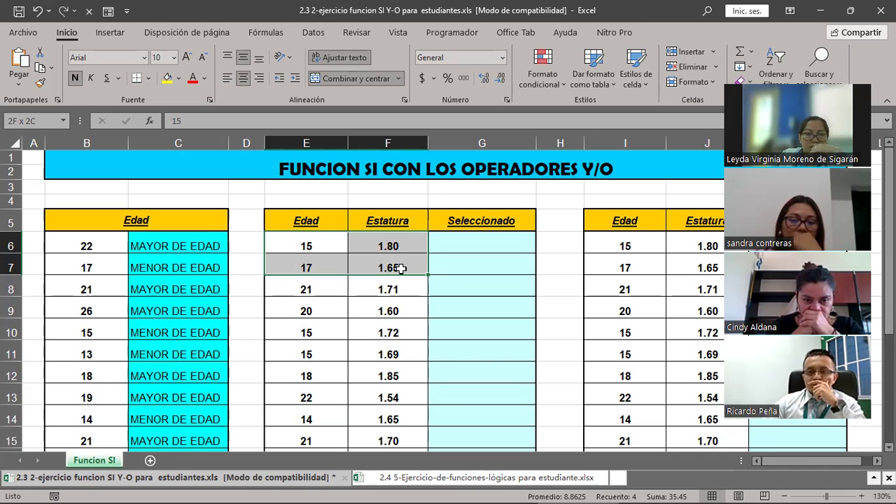
pyautogui.moveTo(401, 268); pyautogui.dragTo(415, 391)
pyautogui.scroll(2, 414, 391)
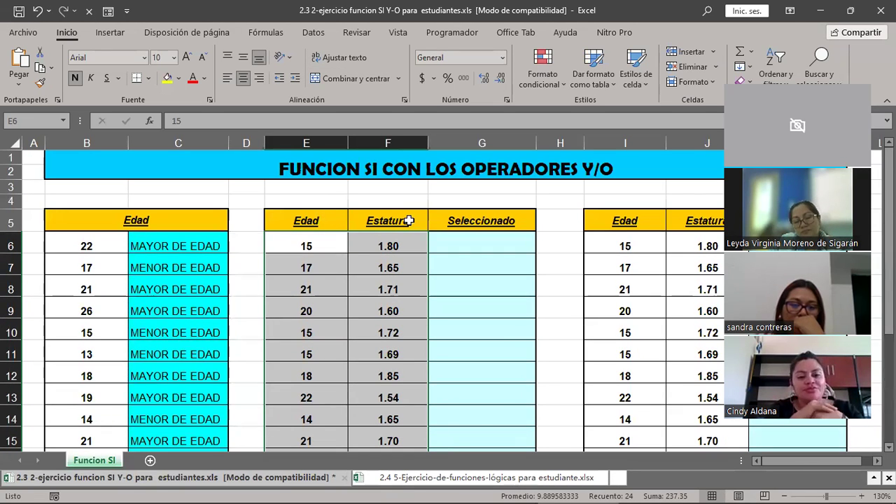
pyautogui.scroll(-4, 467, 327)
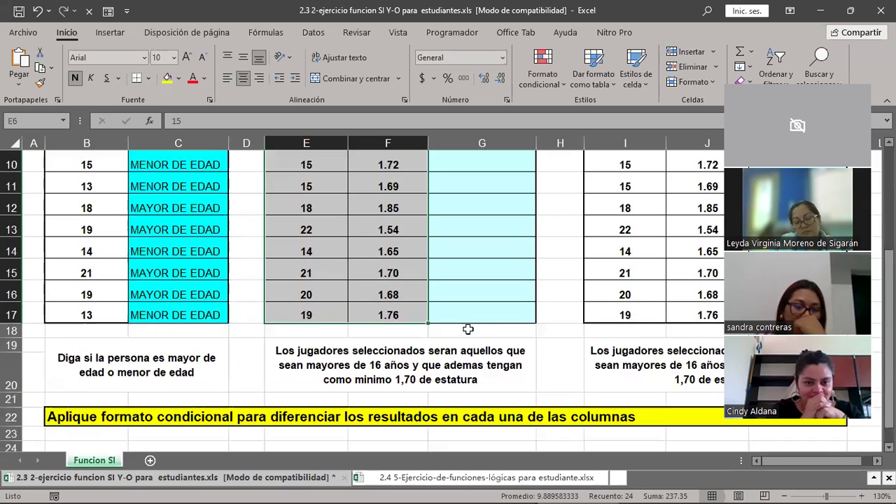
pyautogui.click(369, 300)
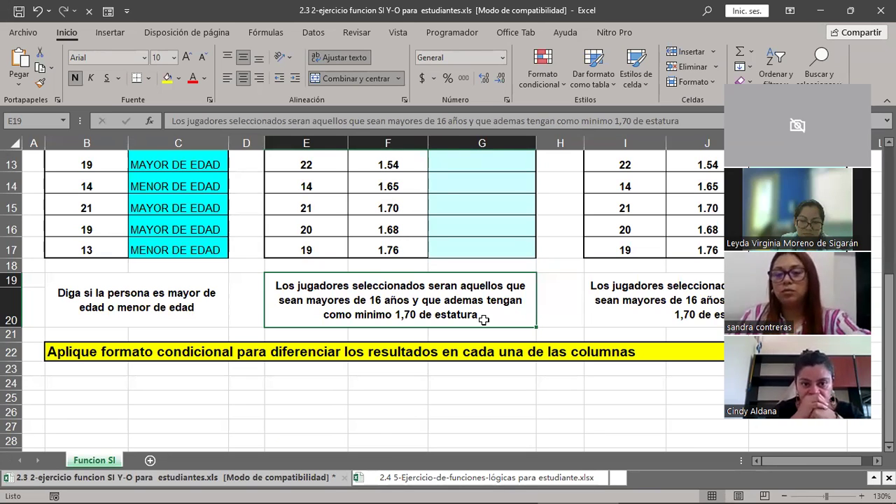
pyautogui.scroll(4, 483, 320)
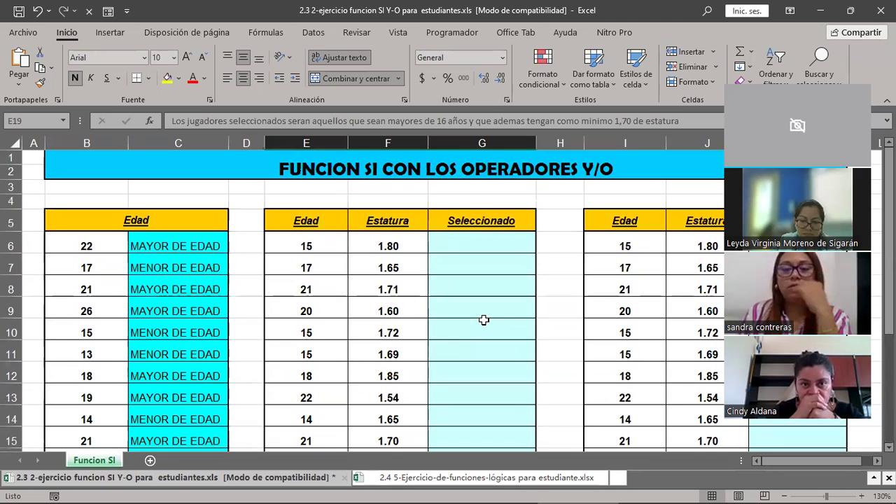
# Begin a formula in G6 with the SI function and a nested Y function as its logical test
pyautogui.click(486, 239)
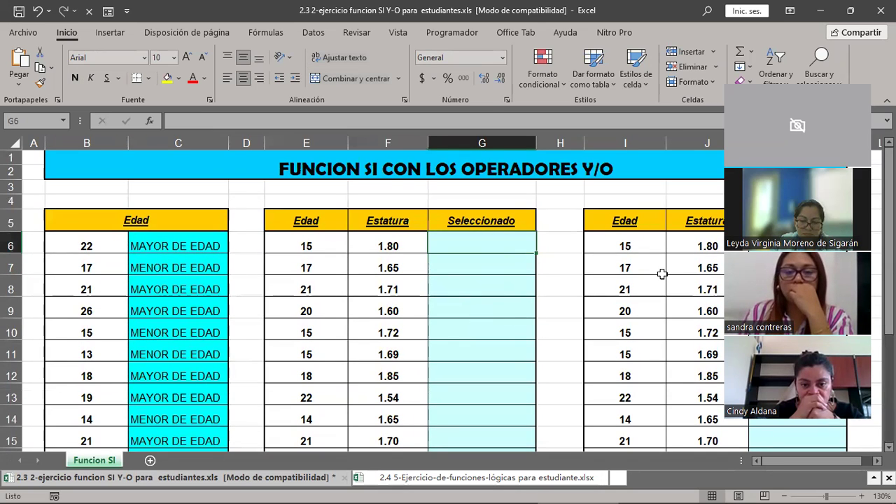
pyautogui.write('=')
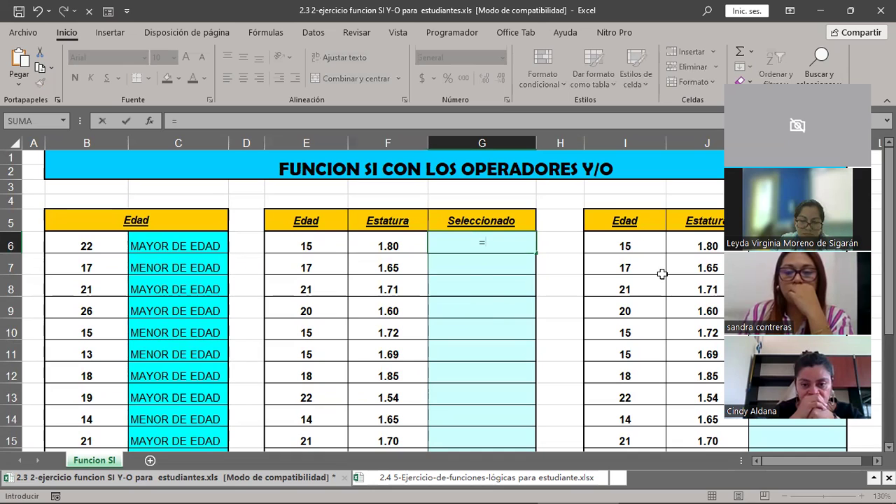
pyautogui.write('SI')
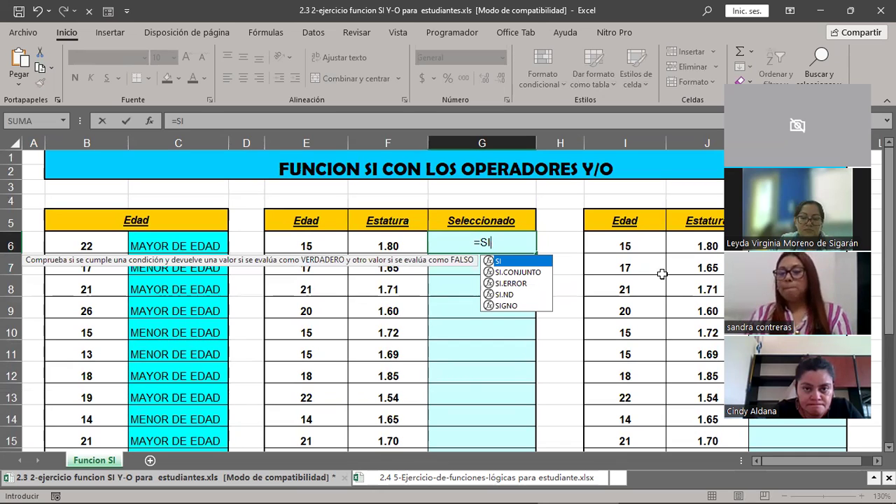
pyautogui.write('(')
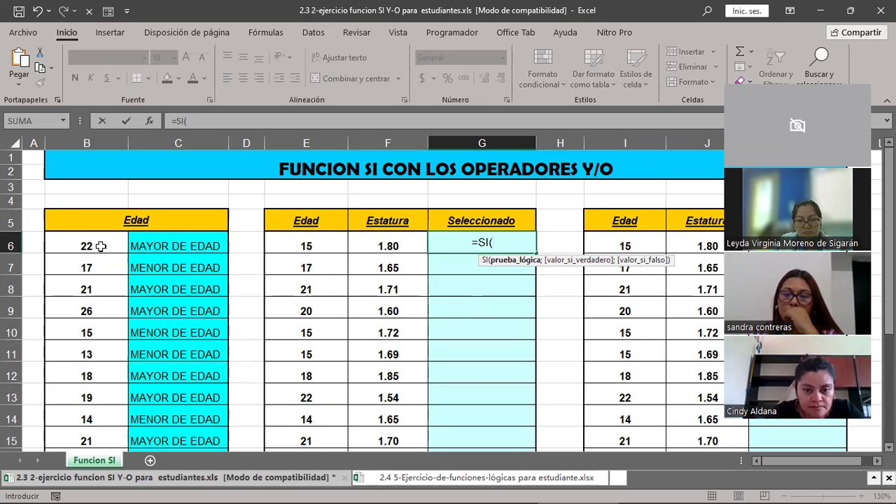
pyautogui.write('Y')
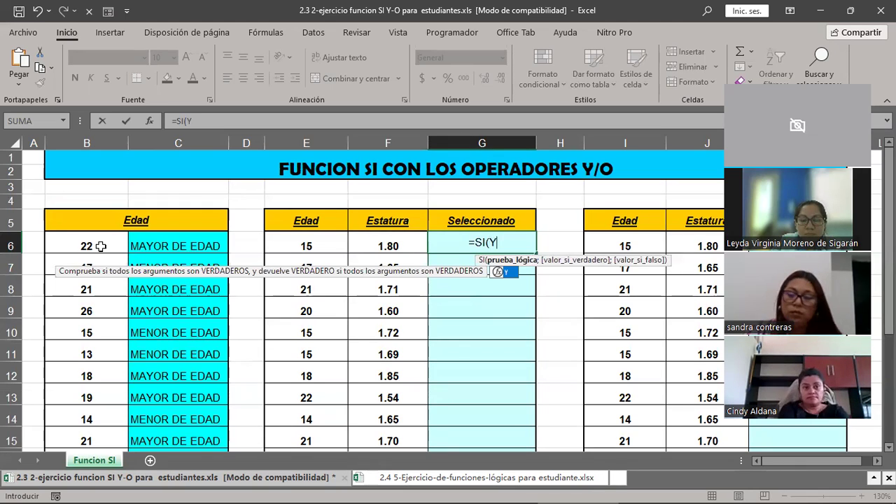
pyautogui.write('(')
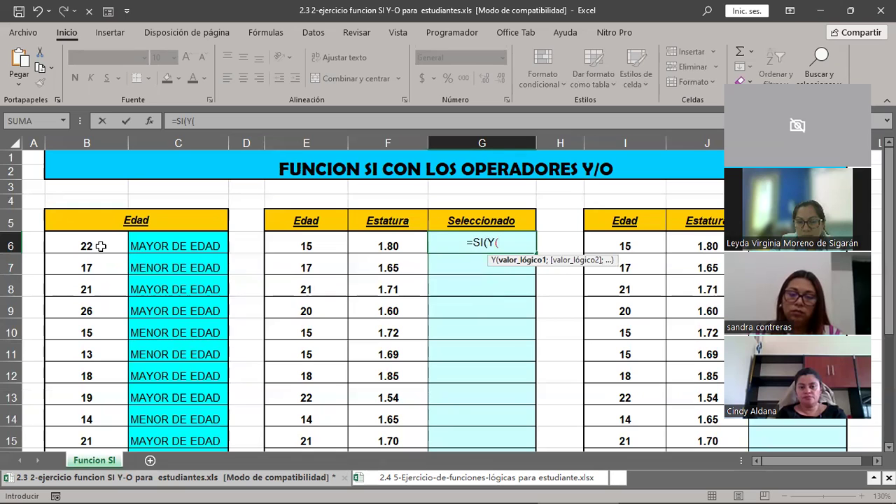
# Consult the selection criteria and add E6>16 as the first condition of the Y function in G6
pyautogui.scroll(-1, 501, 344)
pyautogui.scroll(-4, 500, 344)
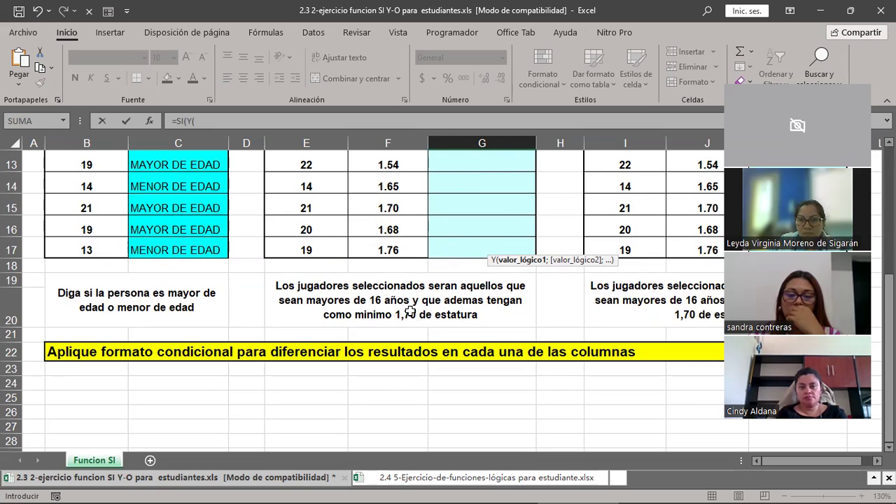
pyautogui.scroll(4, 410, 311)
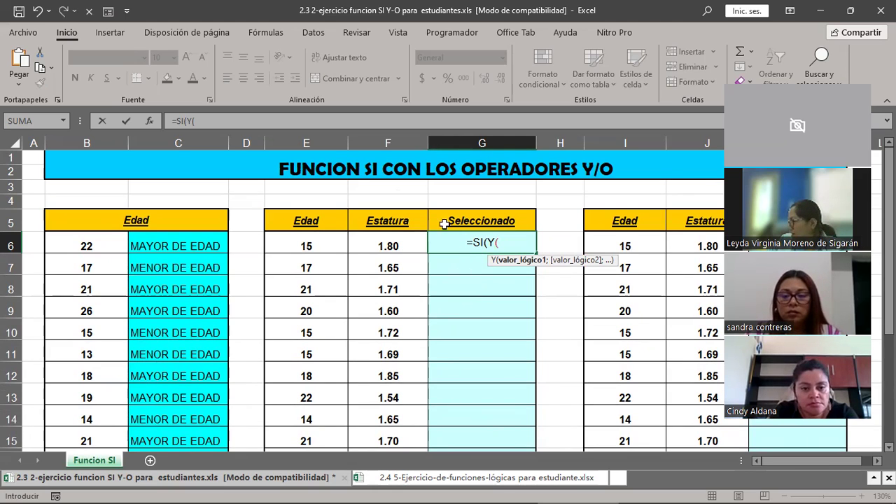
pyautogui.click(287, 241)
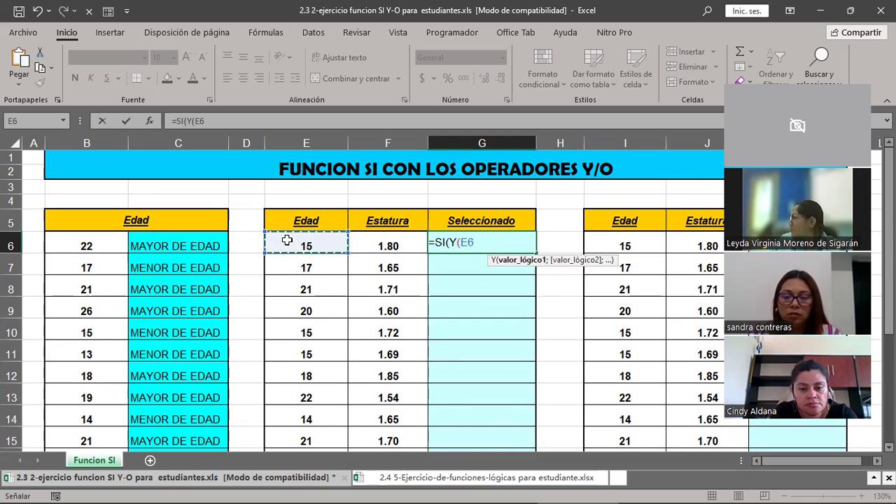
pyautogui.write('>')
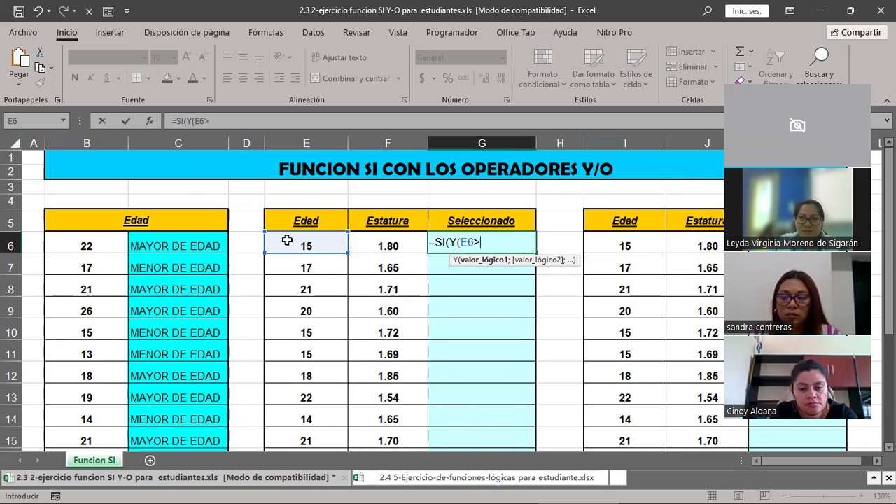
pyautogui.write('16')
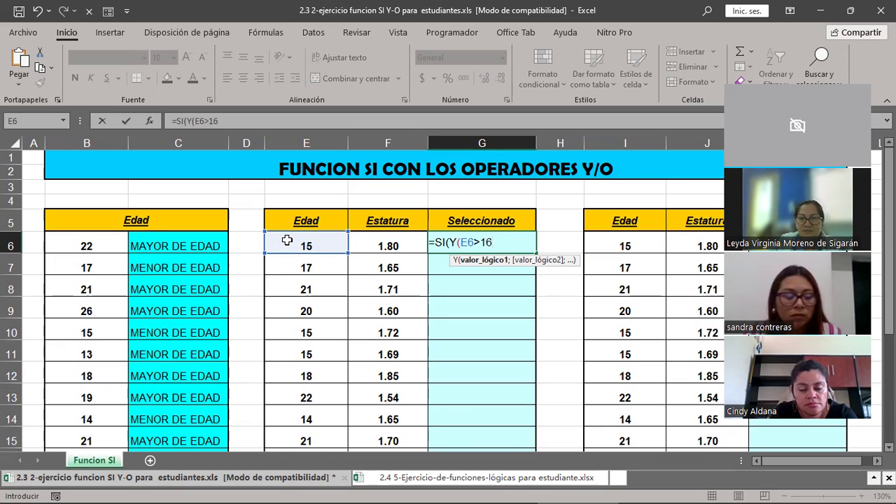
# Consult the selection criteria and complete the Y function in G6 with F6>=1.7 as its second condition
pyautogui.scroll(-3, 444, 319)
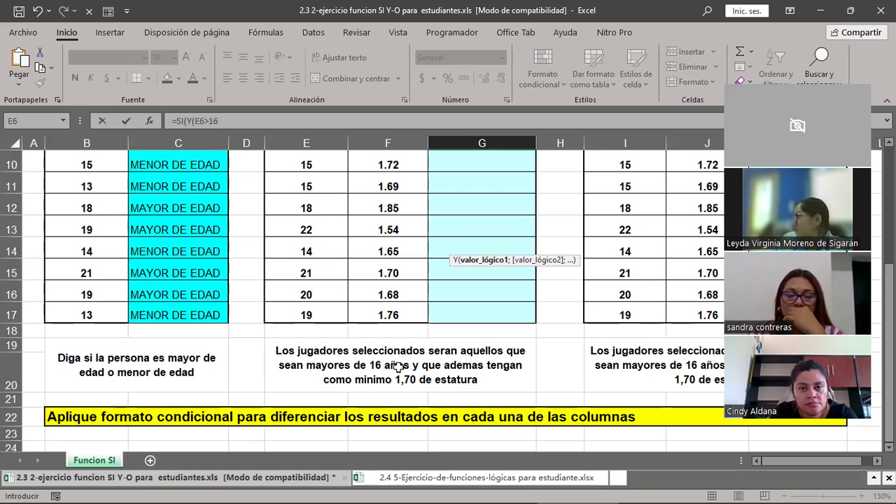
pyautogui.scroll(3, 398, 367)
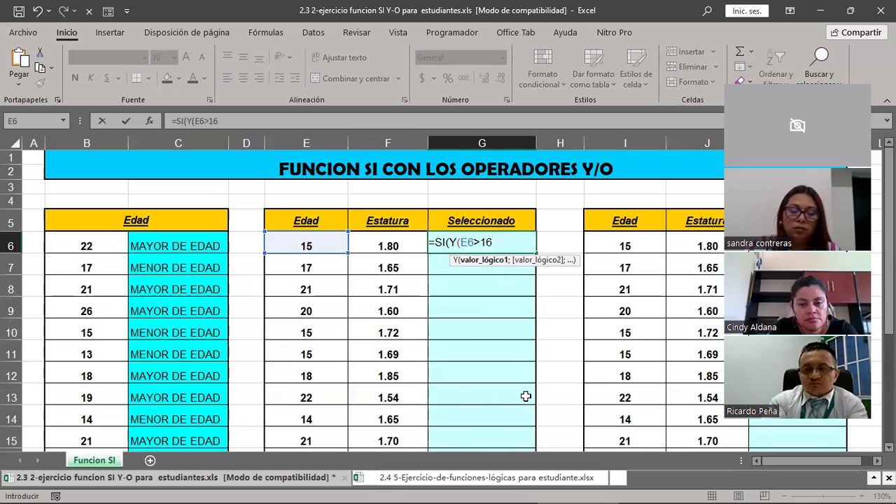
pyautogui.scroll(-3, 527, 395)
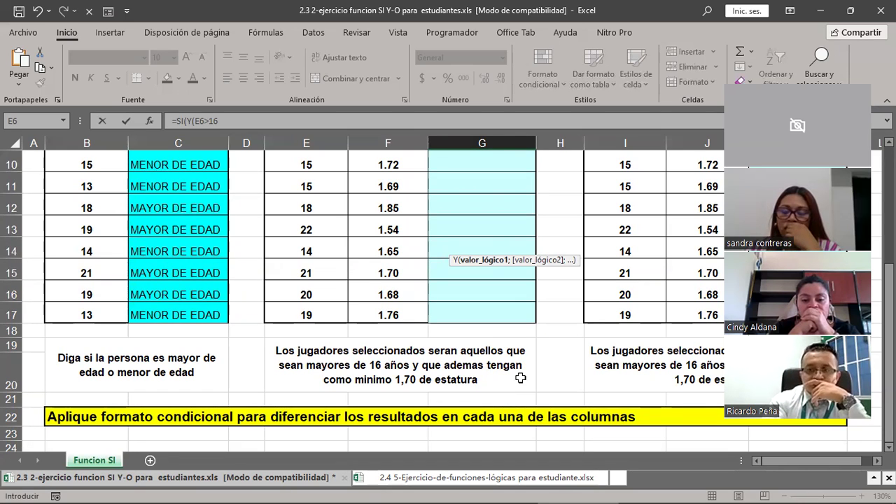
pyautogui.scroll(3, 521, 378)
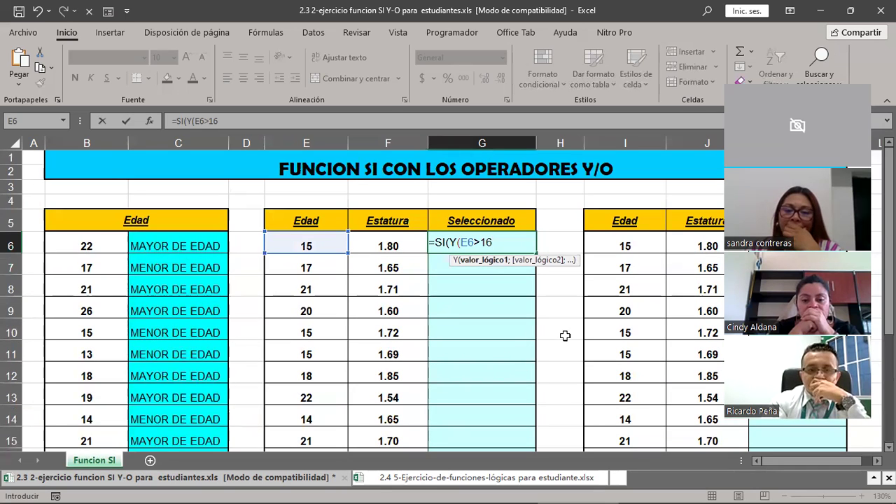
pyautogui.write(';')
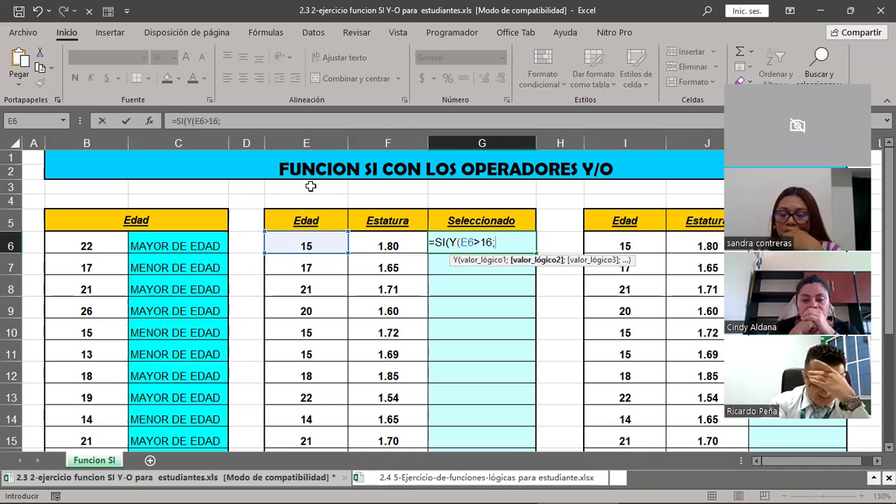
pyautogui.click(403, 246)
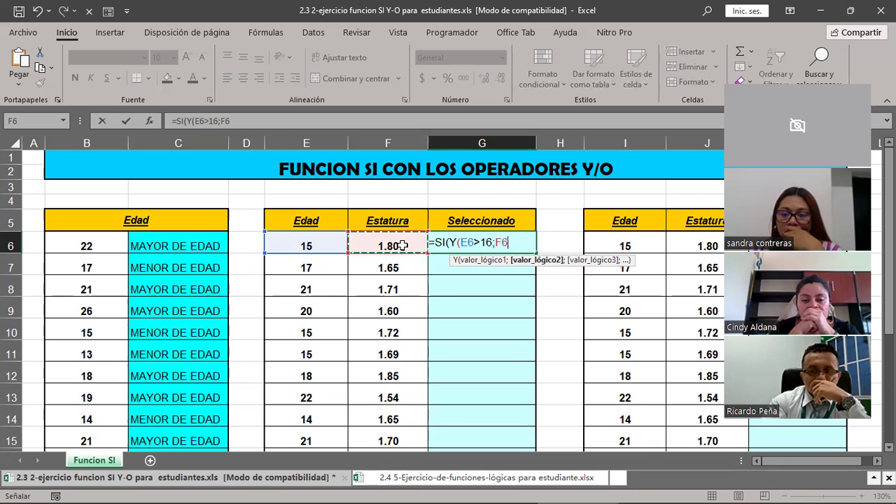
pyautogui.write('>')
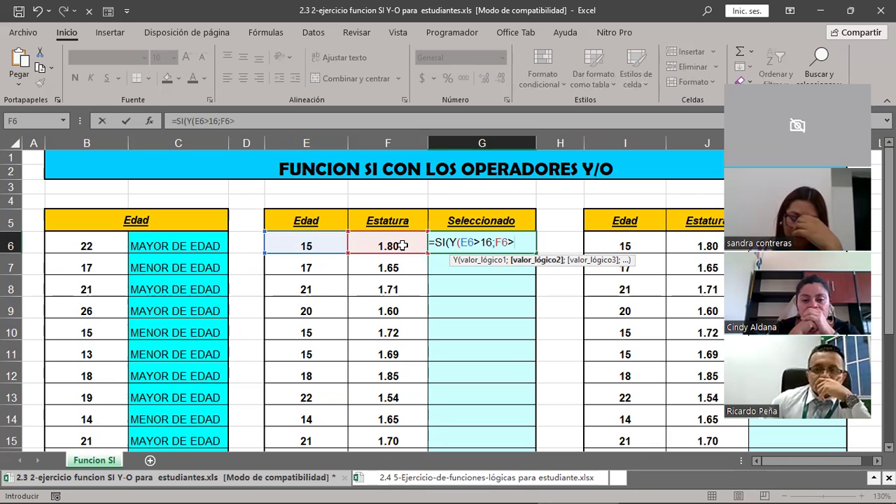
pyautogui.write('=')
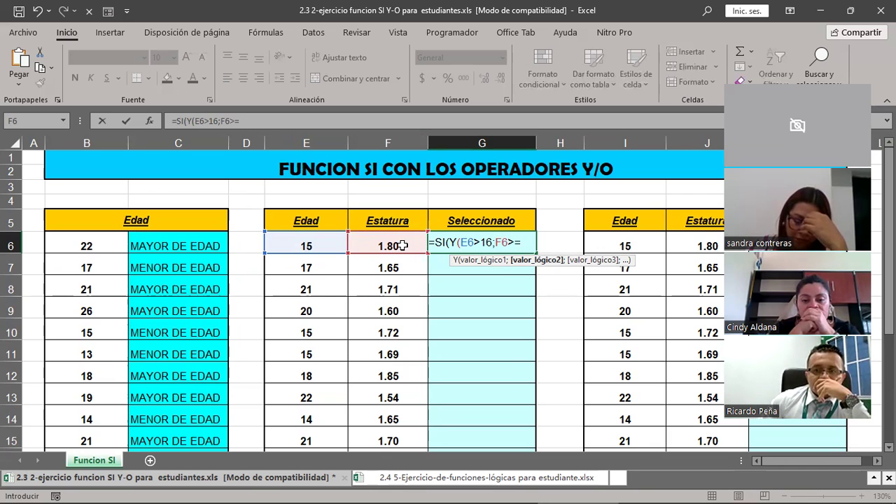
pyautogui.scroll(-4, 488, 362)
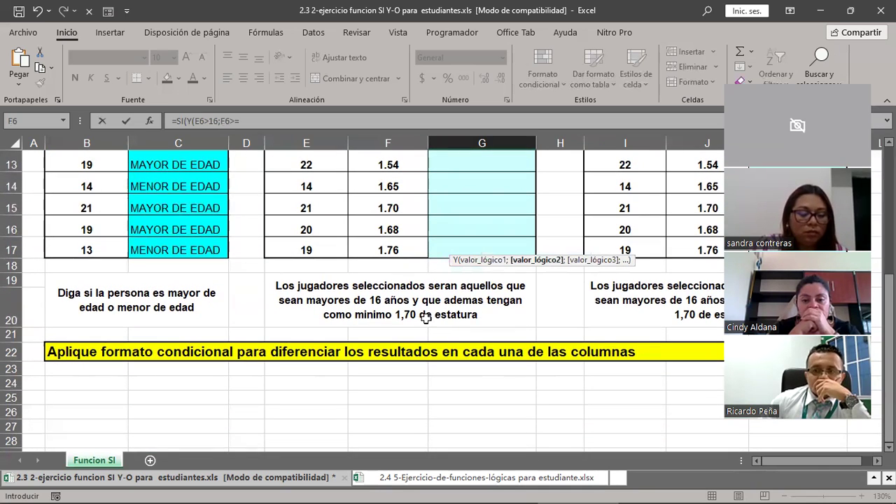
pyautogui.scroll(4, 420, 321)
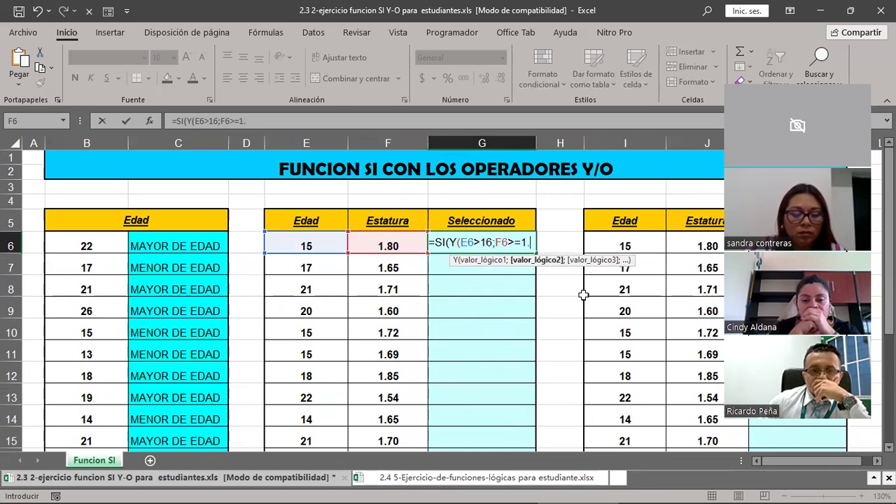
pyautogui.write('.7')
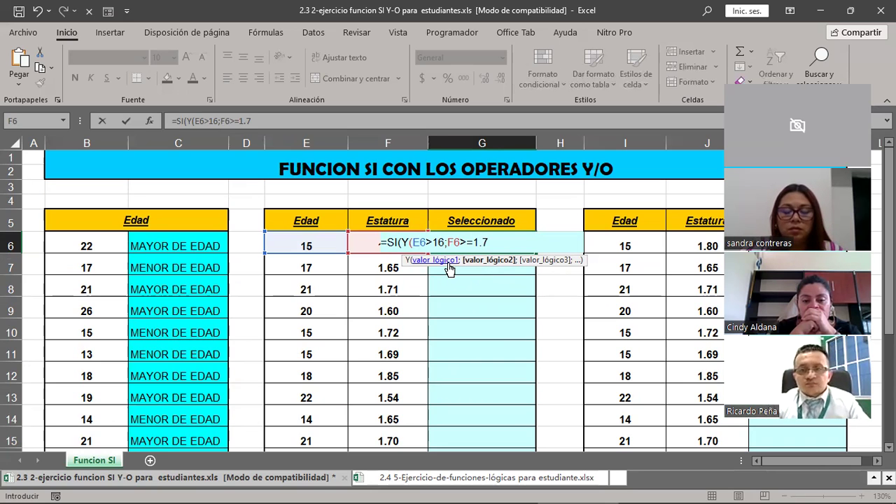
pyautogui.write(')')
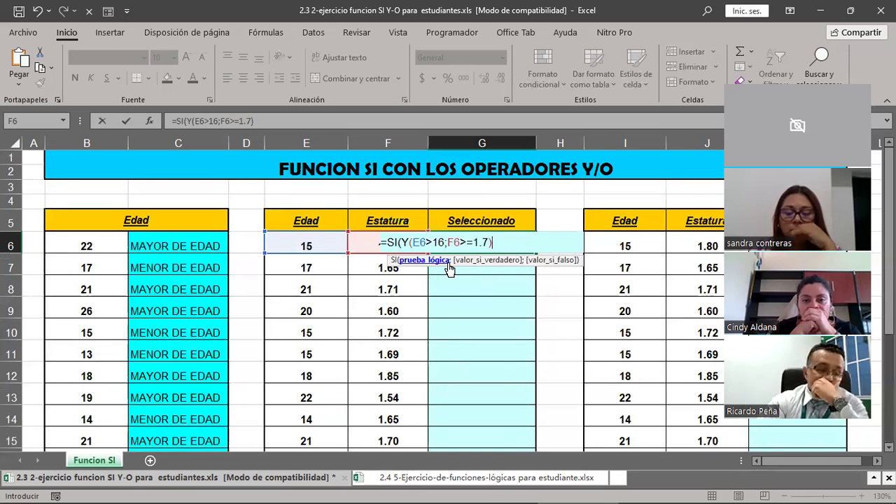
# Review the Y logical test in G6 and add "JUGADOR SELECCIONADO" as the SI function's value if true
pyautogui.write(';')
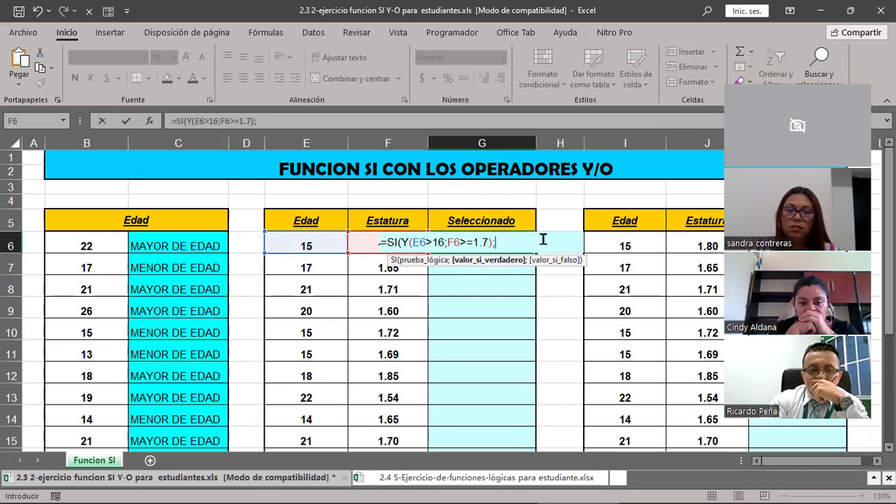
pyautogui.moveTo(416, 242); pyautogui.dragTo(486, 242)
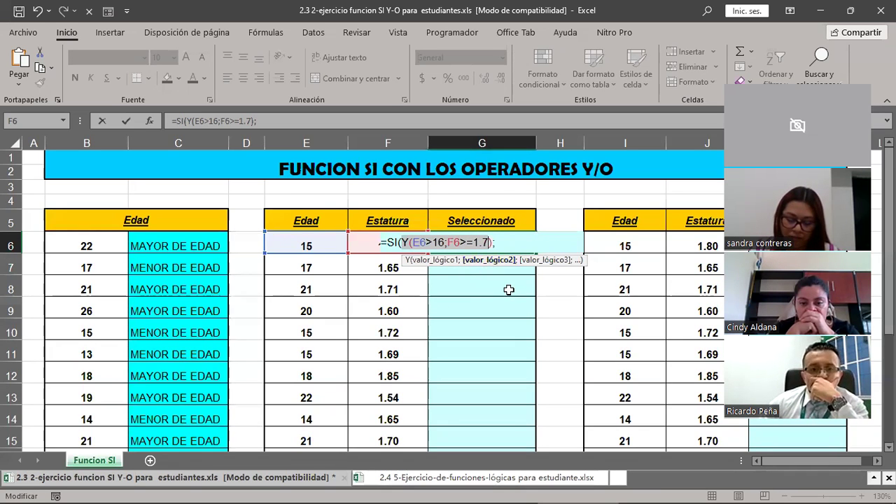
pyautogui.click(506, 245)
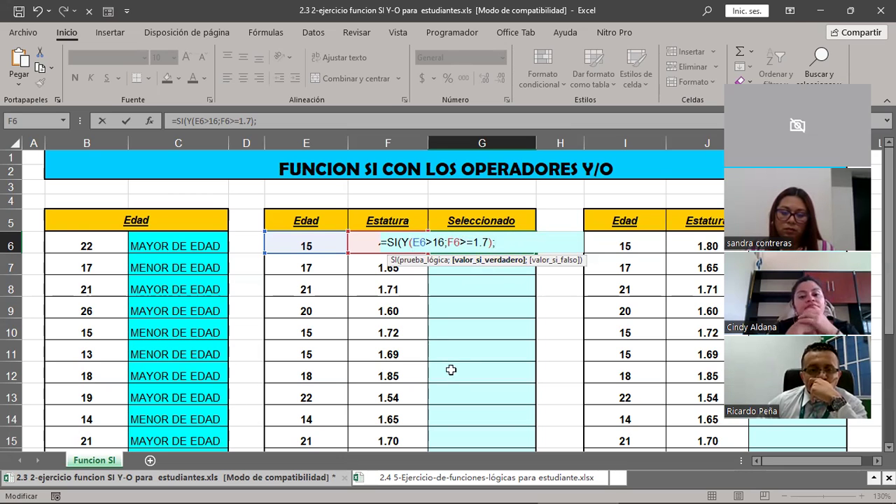
pyautogui.scroll(-4, 452, 371)
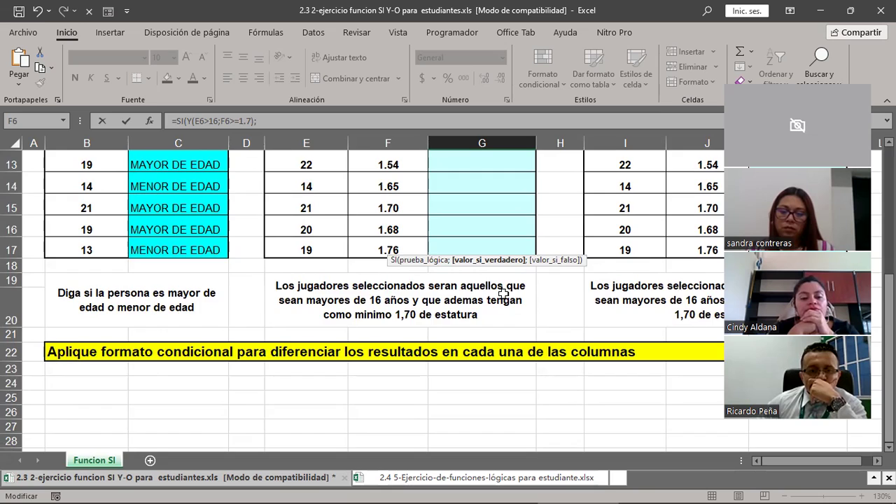
pyautogui.scroll(4, 504, 293)
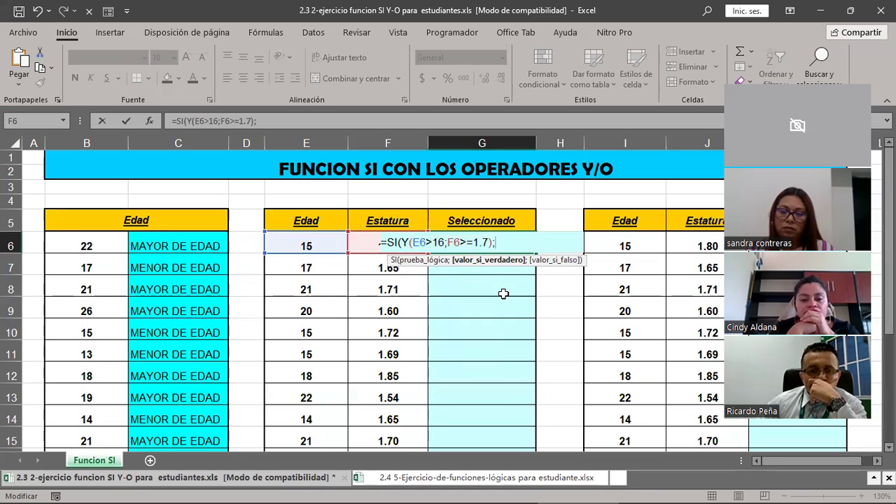
pyautogui.write('"')
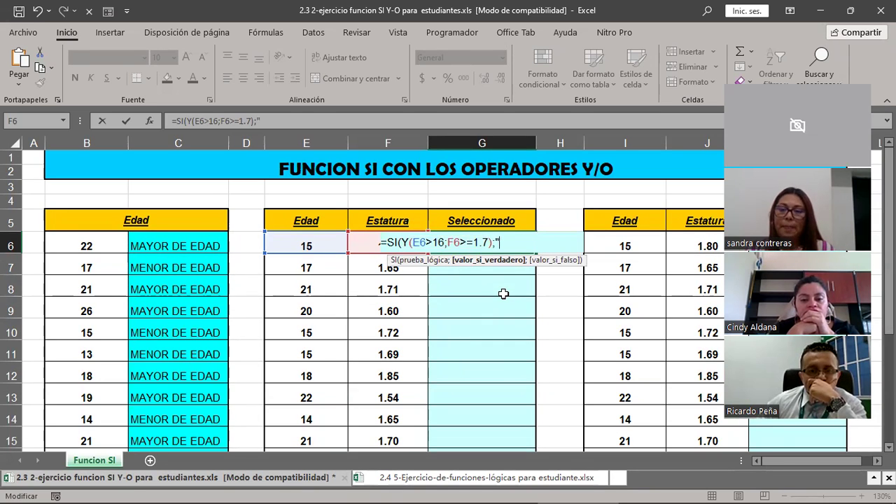
pyautogui.write('j')
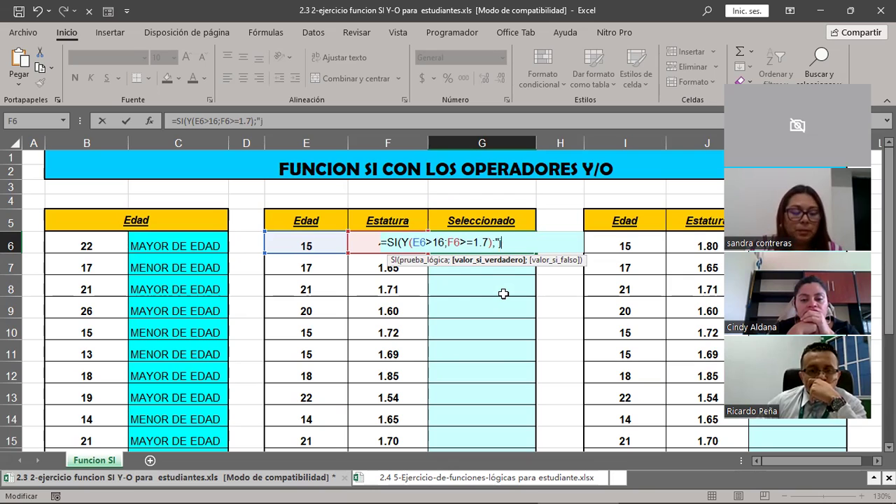
pyautogui.write('JUGADOR ')
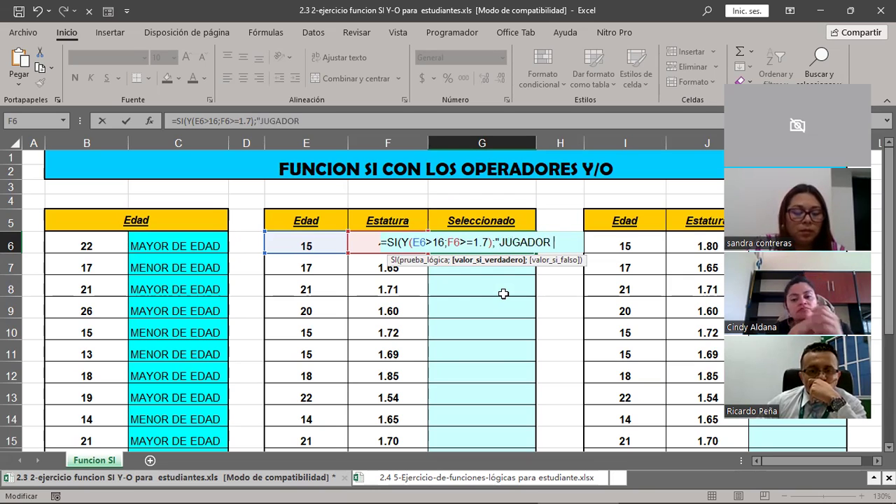
pyautogui.write('SELECCIONAD')
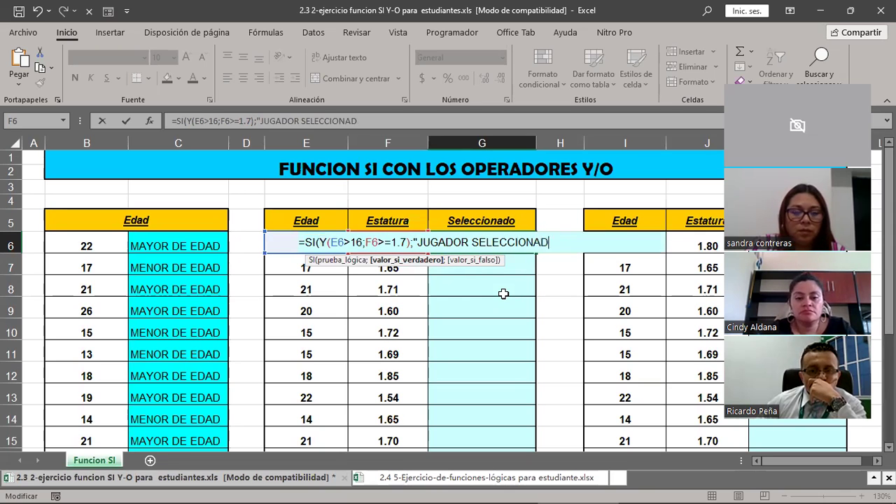
pyautogui.write('O"')
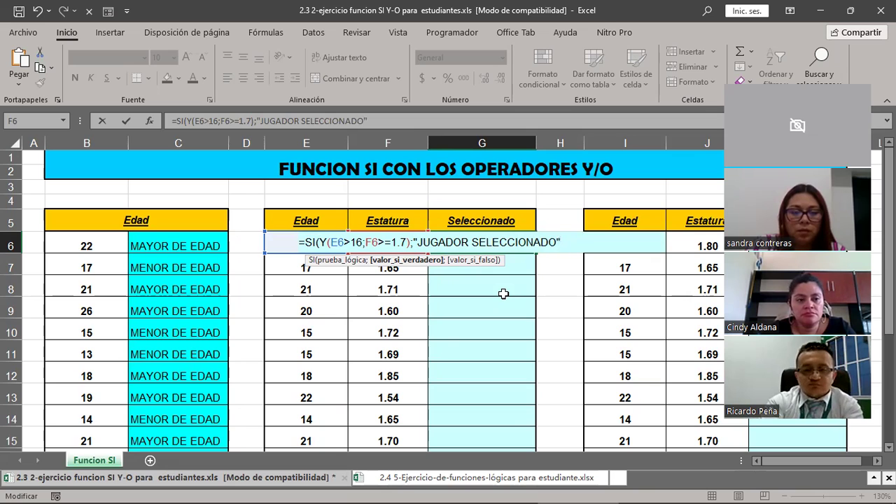
# Add "JUGADOR NO SELECCIONADO" as the value if false, close the SI function and enter the formula in G6
pyautogui.write(';')
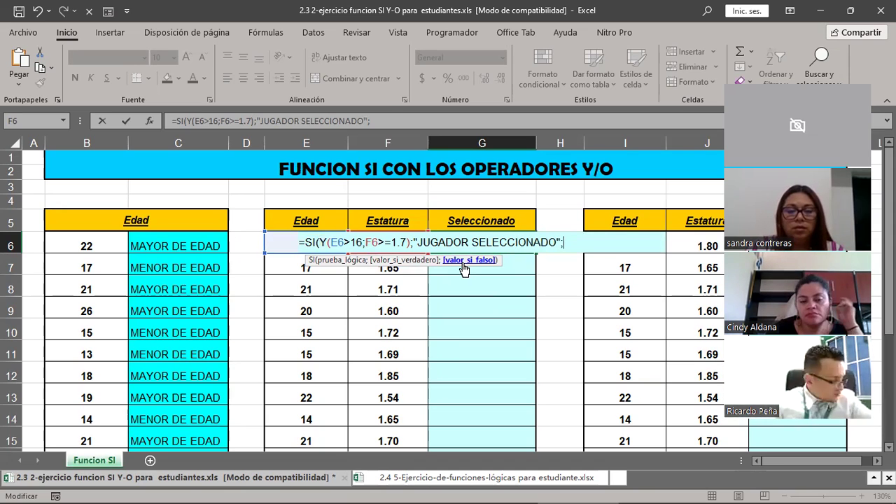
pyautogui.write('"')
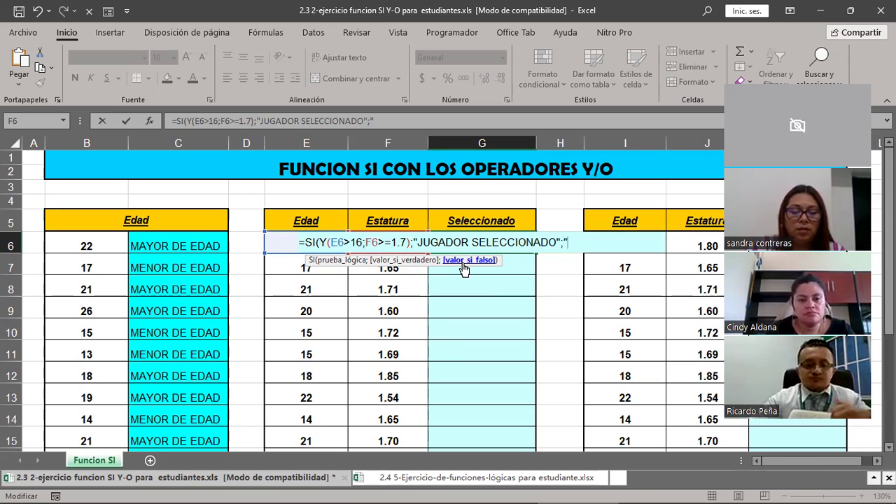
pyautogui.write('JU')
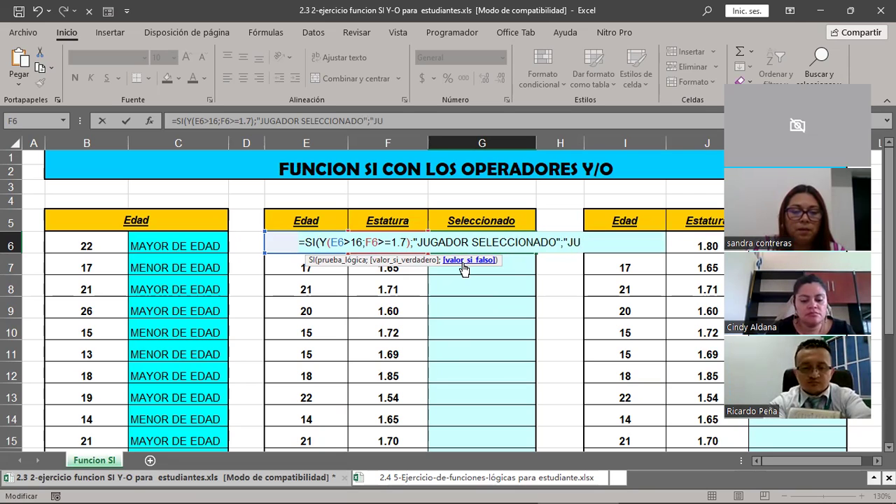
pyautogui.write('GAD')
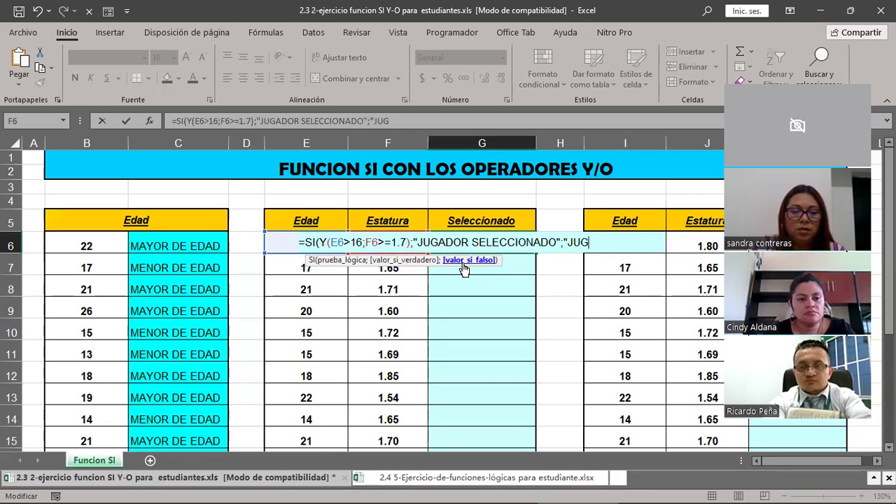
pyautogui.write('OR')
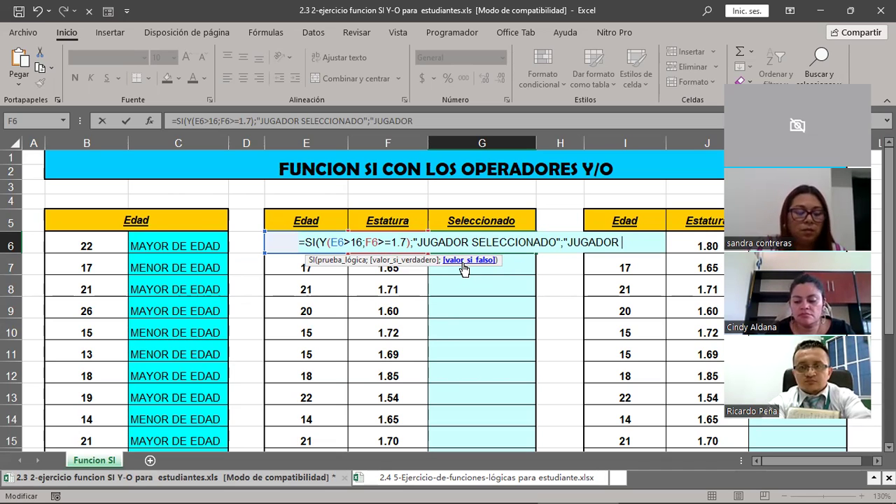
pyautogui.write('NO SELECIC')
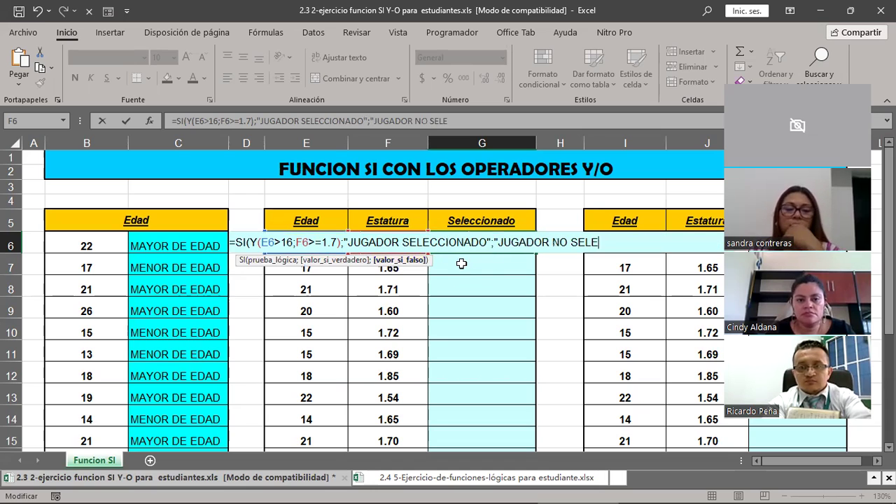
pyautogui.press('BackSpace')
pyautogui.press('BackSpace')
pyautogui.write('CIONADO')
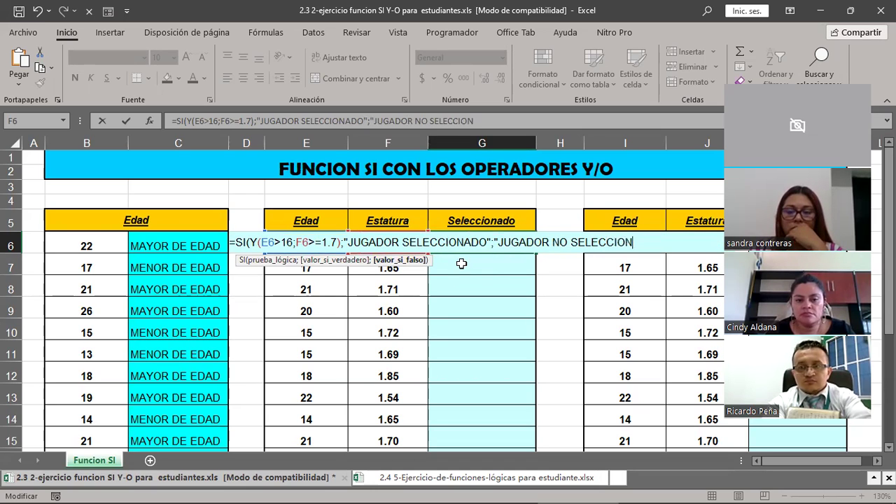
pyautogui.write('"')
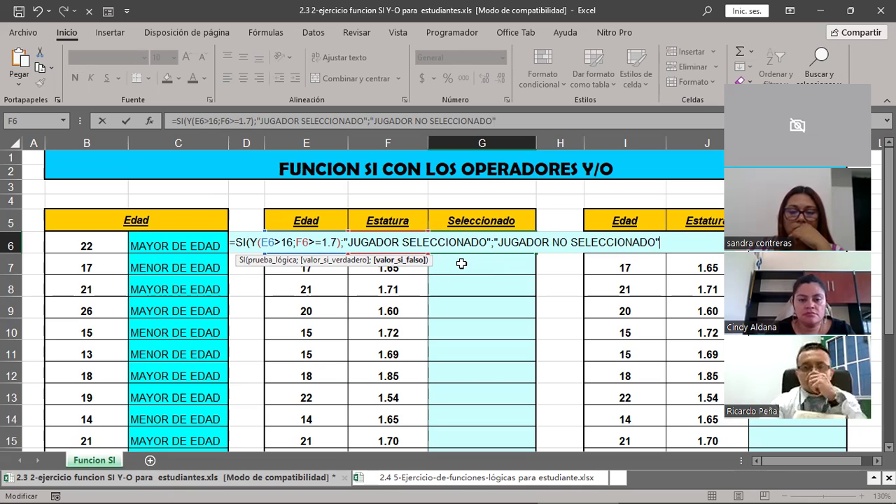
pyautogui.write(')')
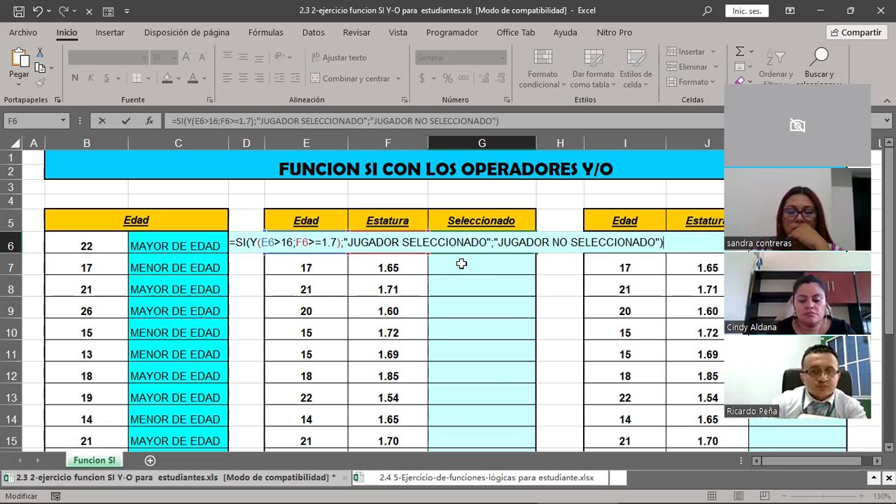
pyautogui.press('Return')
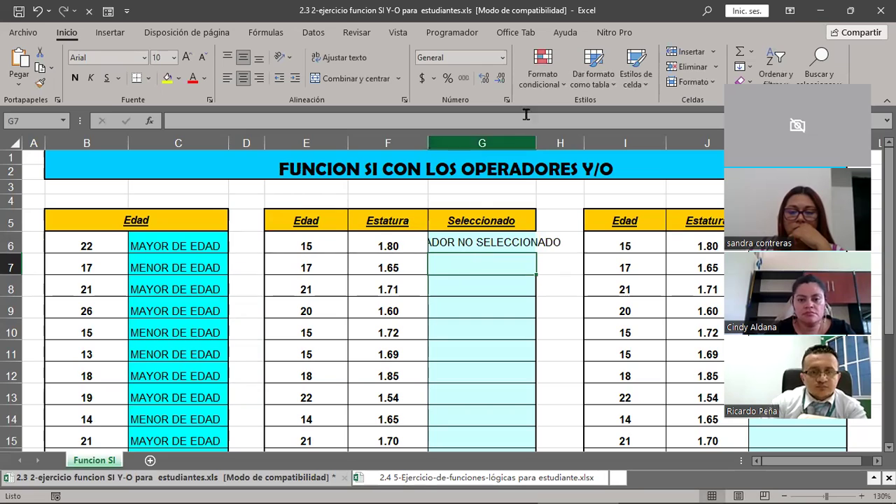
# Autofit the width of column G and fill the G6 formula down the Seleccionado column to G17
pyautogui.doubleClick(538, 142)
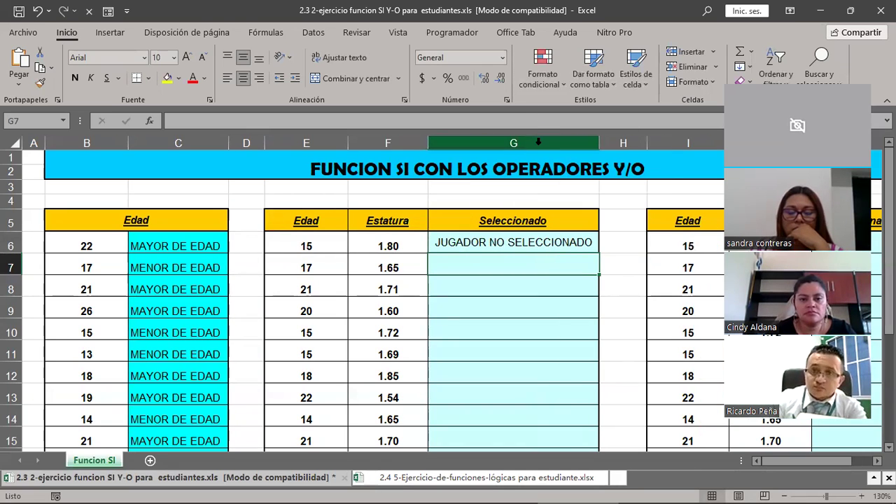
pyautogui.click(513, 245)
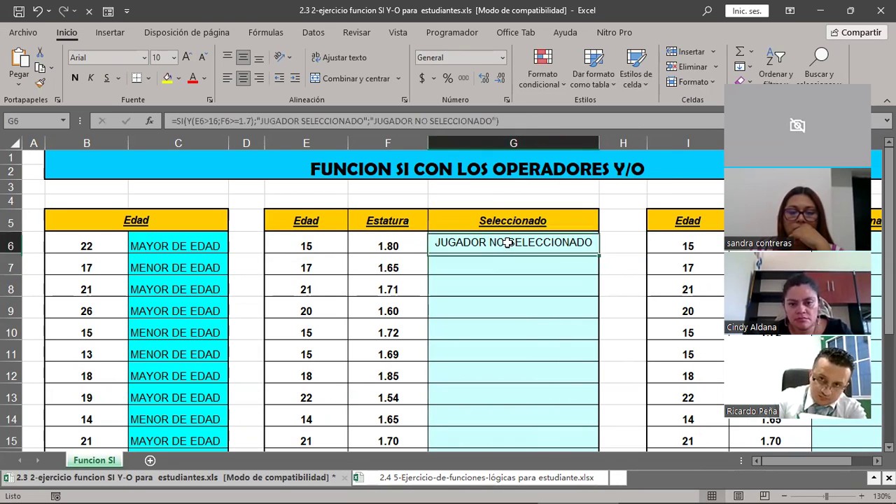
pyautogui.doubleClick(600, 253)
pyautogui.scroll(-3, 583, 280)
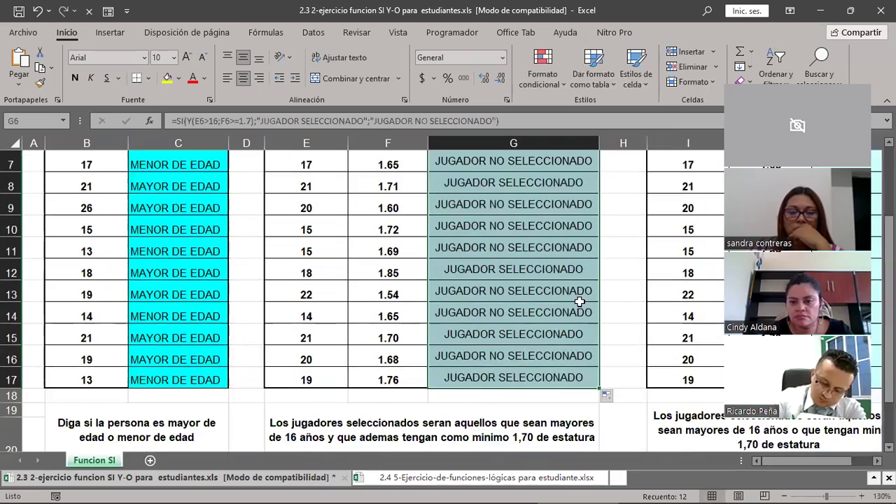
# Check the first player's Seleccionado result in G6 against the age in E6 and the height in F6
pyautogui.scroll(3, 580, 301)
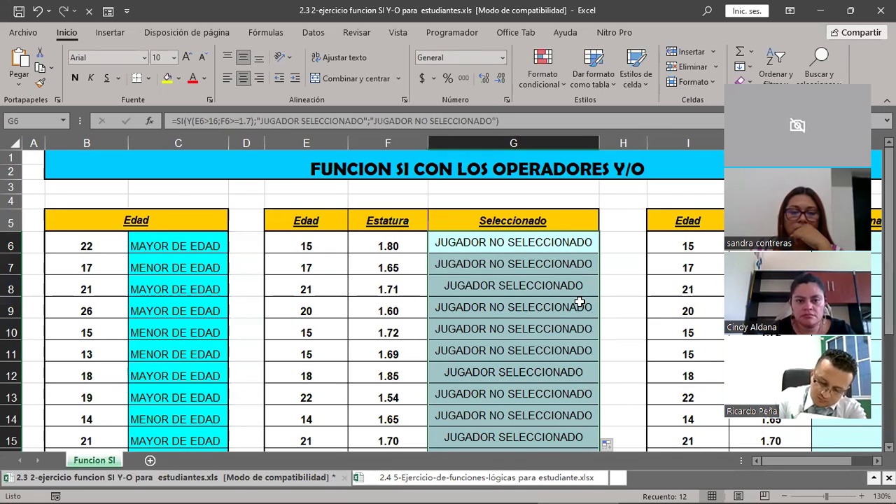
pyautogui.click(543, 243)
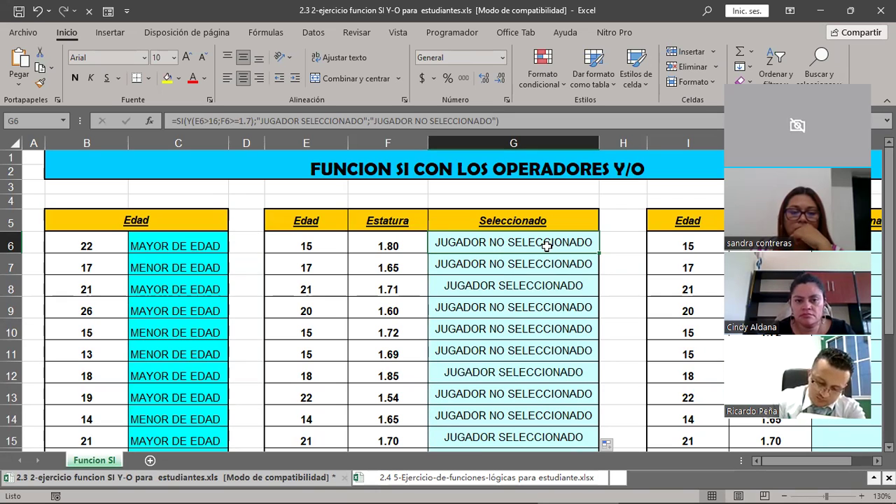
pyautogui.moveTo(306, 235); pyautogui.dragTo(394, 237)
pyautogui.click(347, 233)
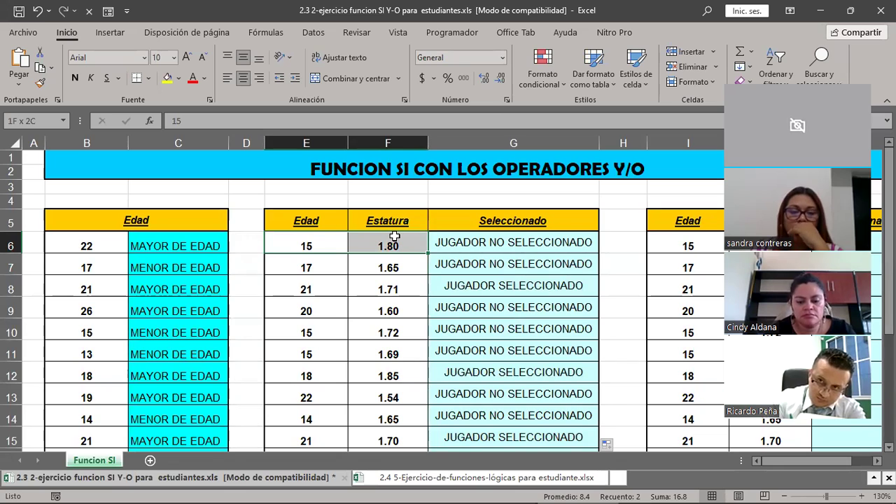
pyautogui.click(330, 242)
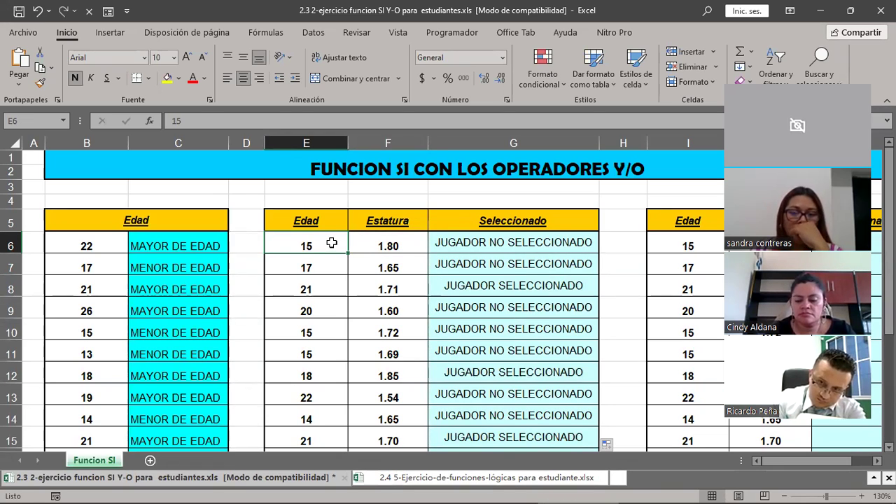
pyautogui.click(505, 243)
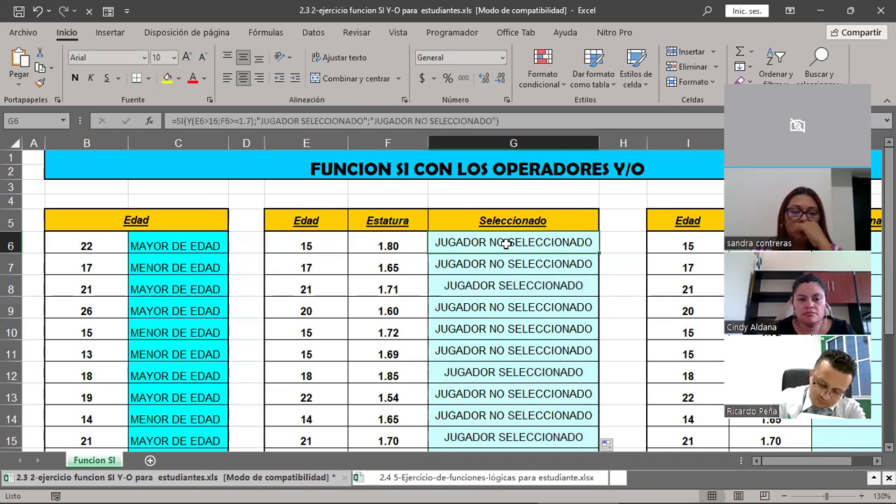
# Compare the ages and heights in rows 7 and 8 with their results, and review the remaining results in G9:G17
pyautogui.moveTo(315, 266); pyautogui.dragTo(393, 262)
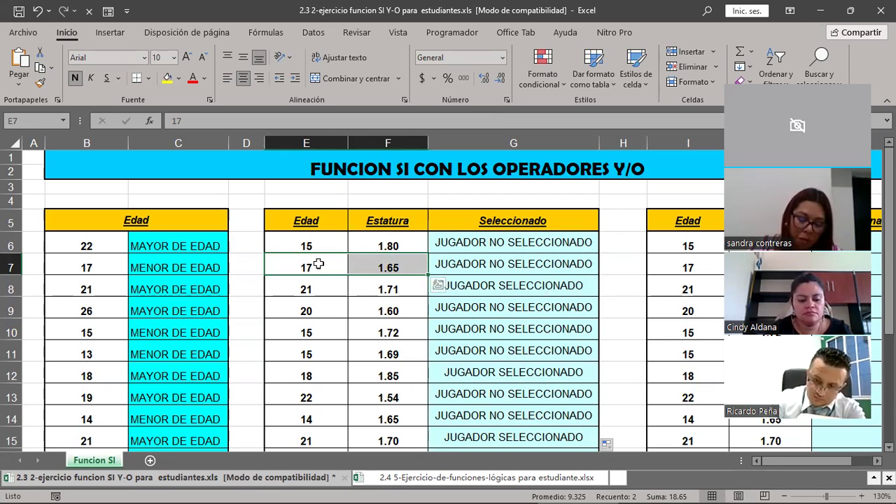
pyautogui.scroll(-5, 336, 277)
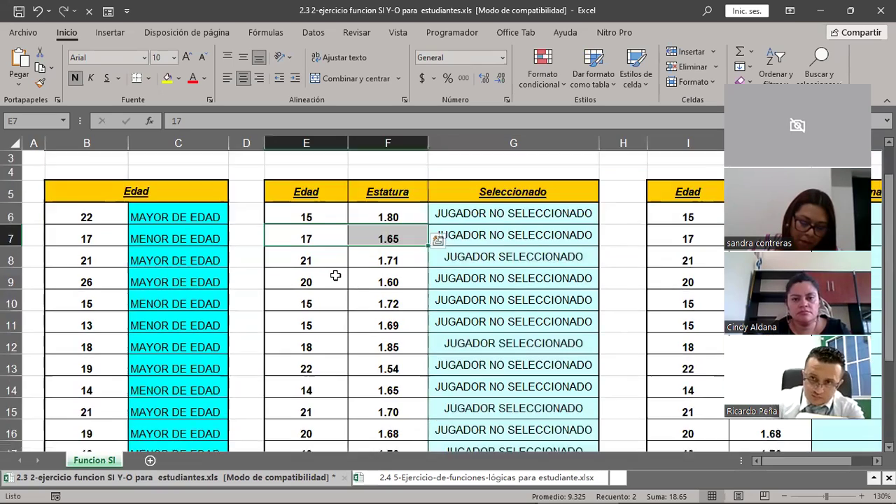
pyautogui.scroll(5, 336, 276)
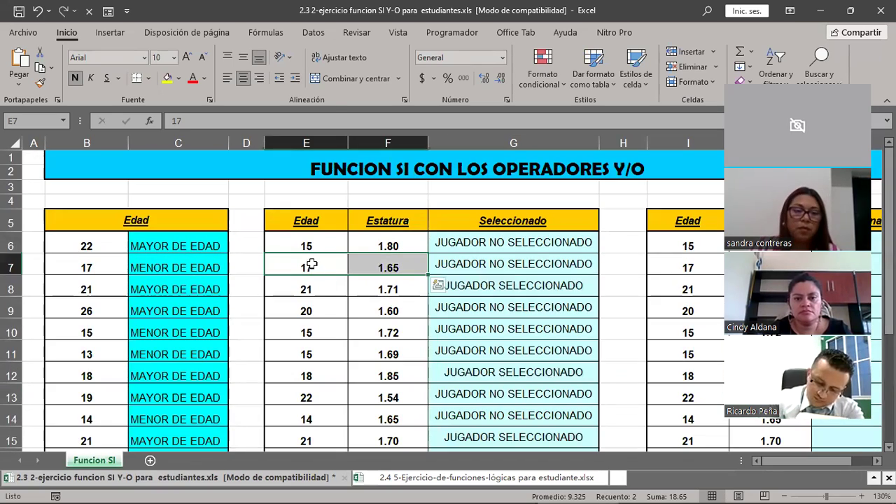
pyautogui.click(310, 265)
pyautogui.click(407, 266)
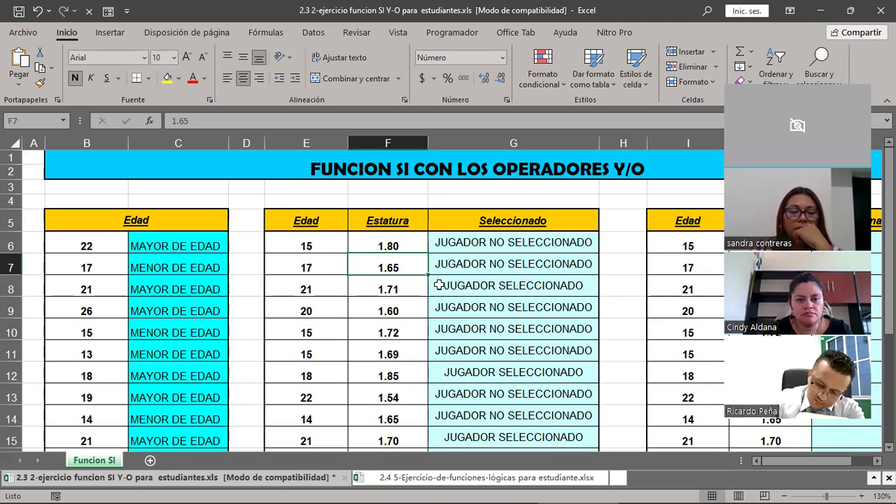
pyautogui.moveTo(325, 281); pyautogui.dragTo(405, 278)
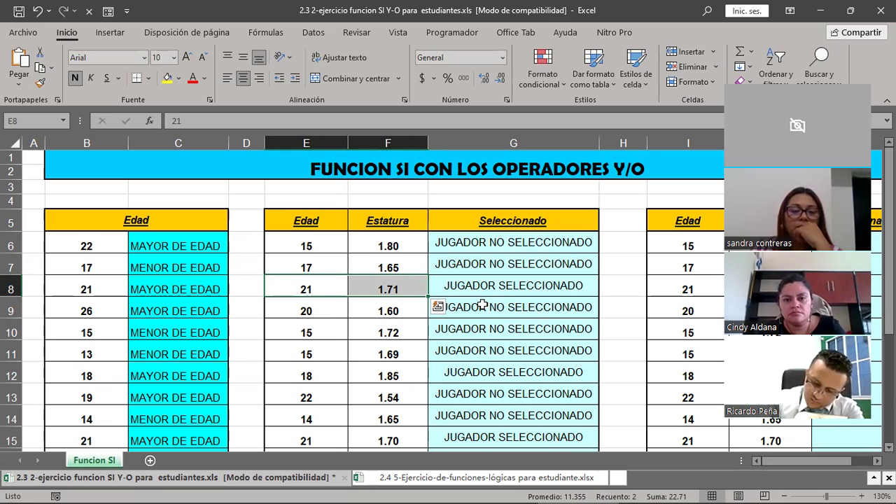
pyautogui.click(483, 304)
pyautogui.moveTo(327, 288); pyautogui.dragTo(553, 283)
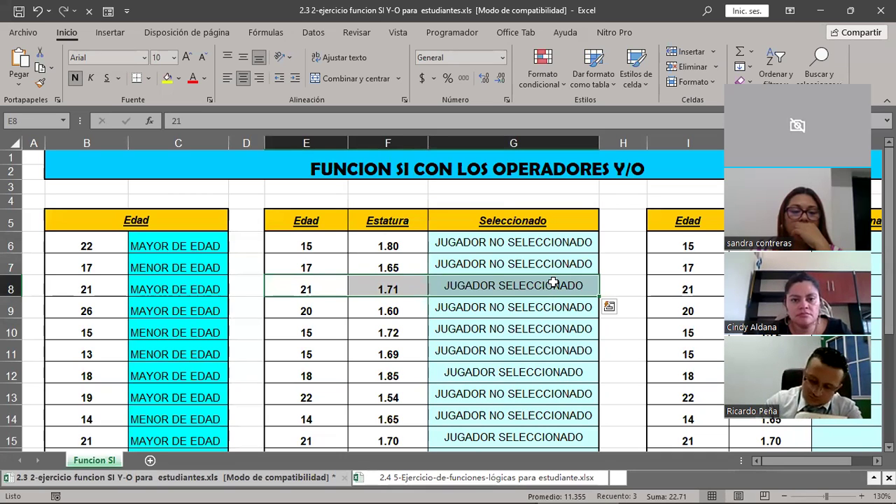
pyautogui.scroll(-1, 553, 283)
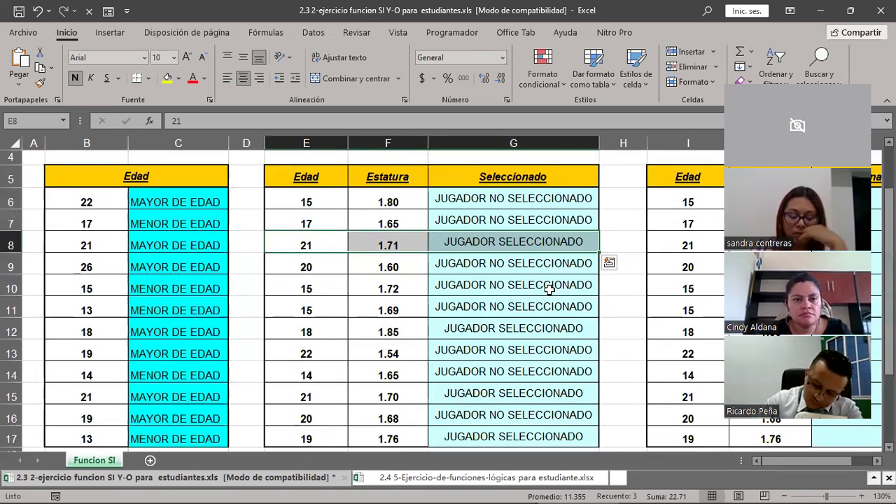
pyautogui.moveTo(449, 267); pyautogui.dragTo(483, 331)
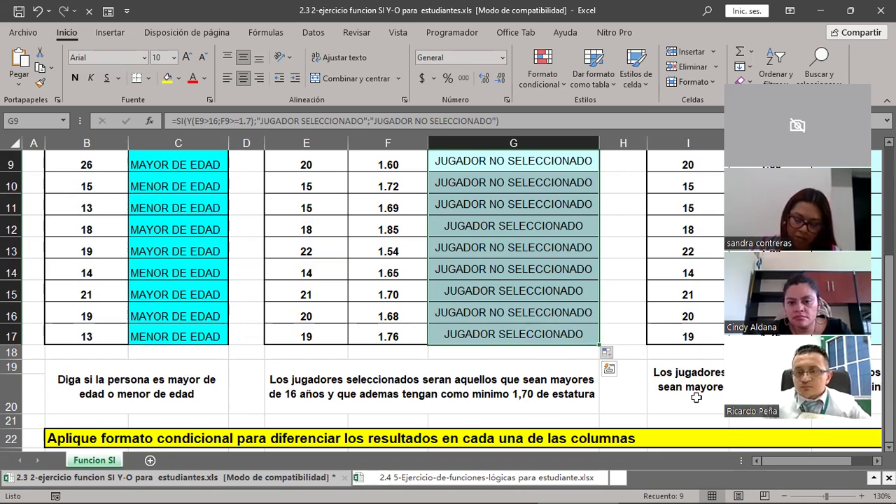
# Consult the selection criteria in I19 and begin an SI formula in K6 with a nested O function as its logical test
pyautogui.hscroll(4, 620, 355)
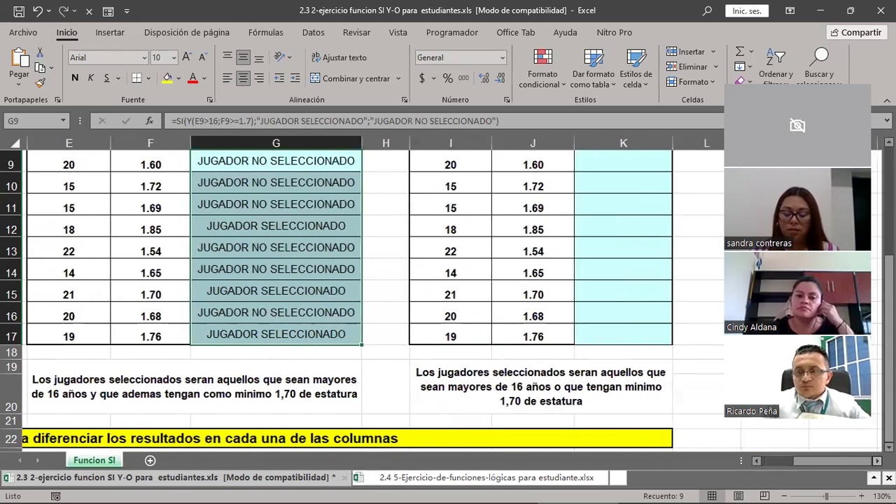
pyautogui.scroll(3, 620, 356)
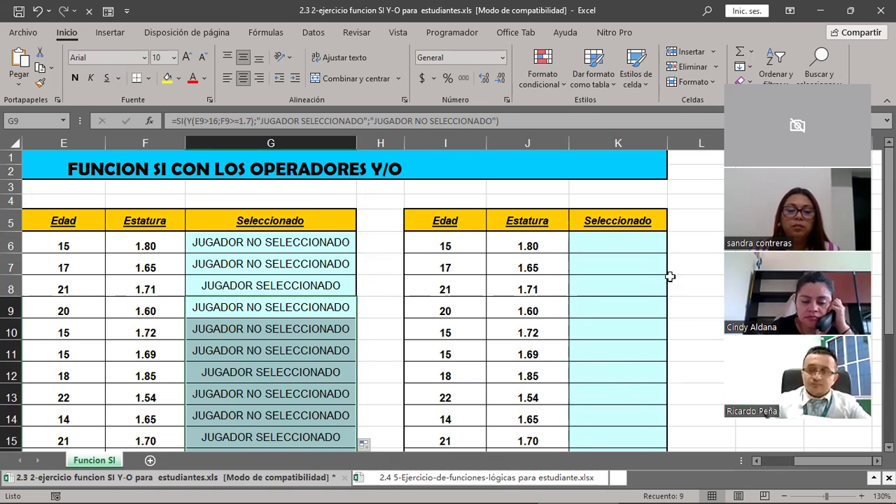
pyautogui.scroll(-5, 549, 280)
pyautogui.click(476, 223)
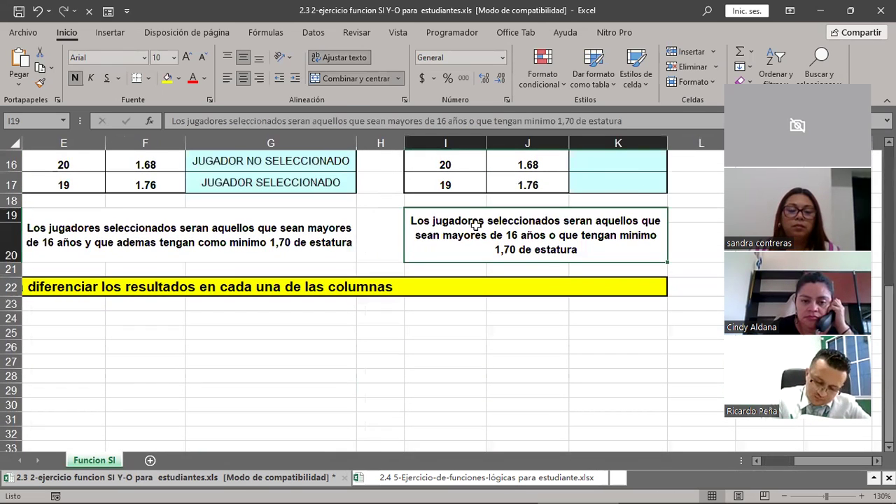
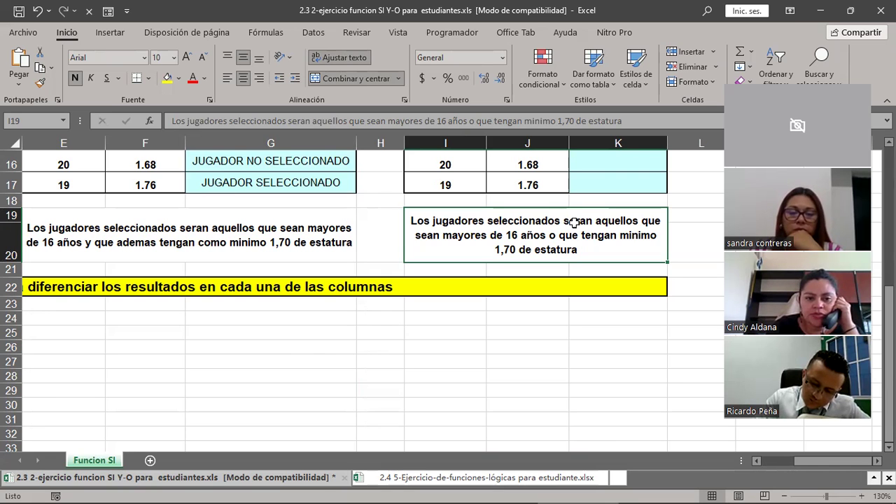
pyautogui.scroll(5, 574, 222)
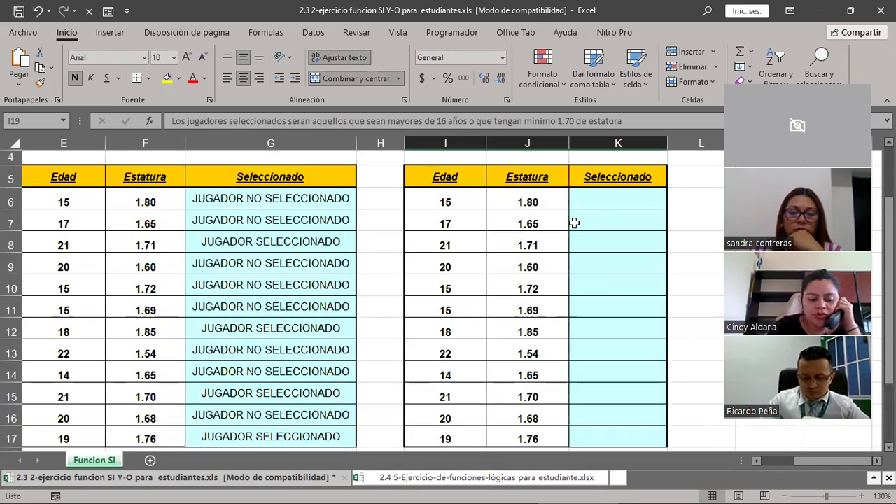
pyautogui.click(622, 245)
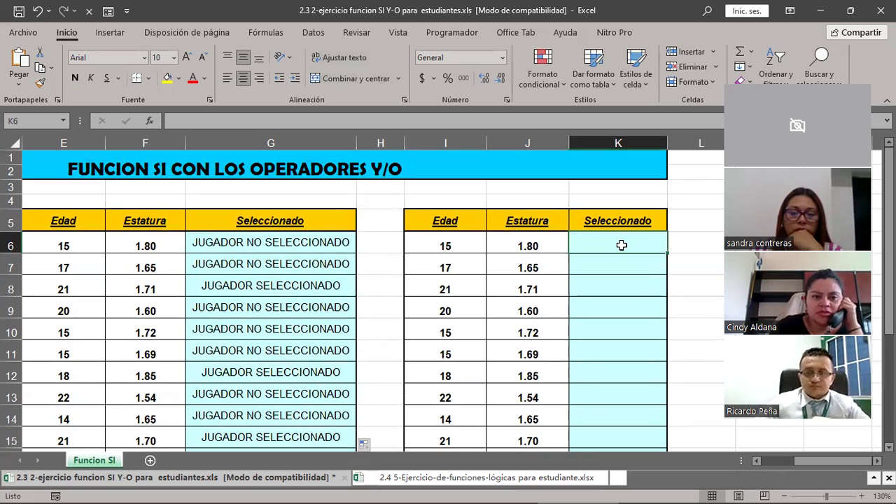
pyautogui.write('=')
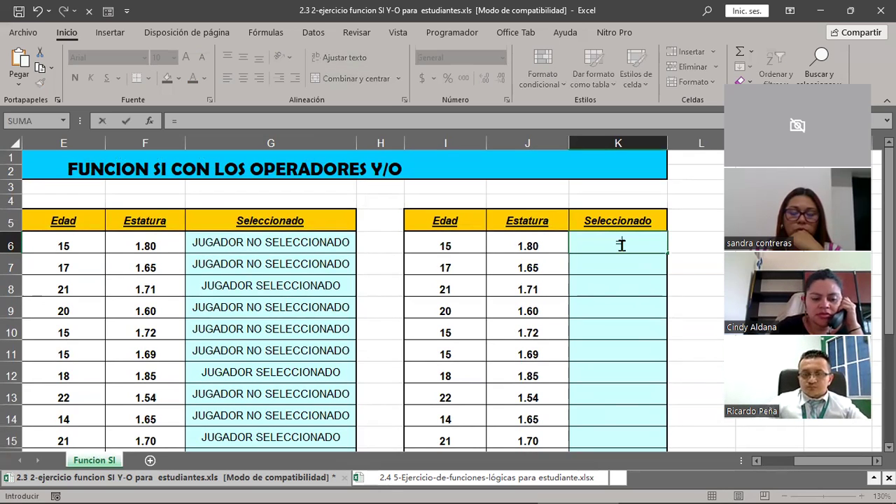
pyautogui.write('SI')
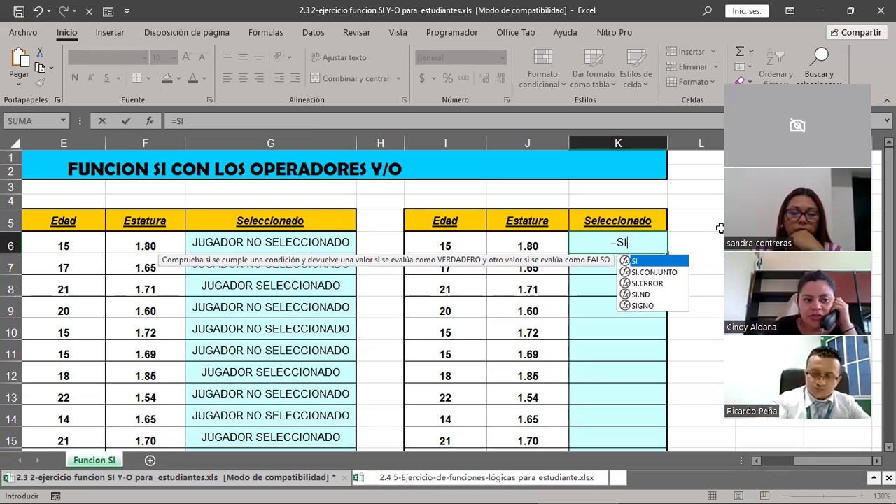
pyautogui.write('(')
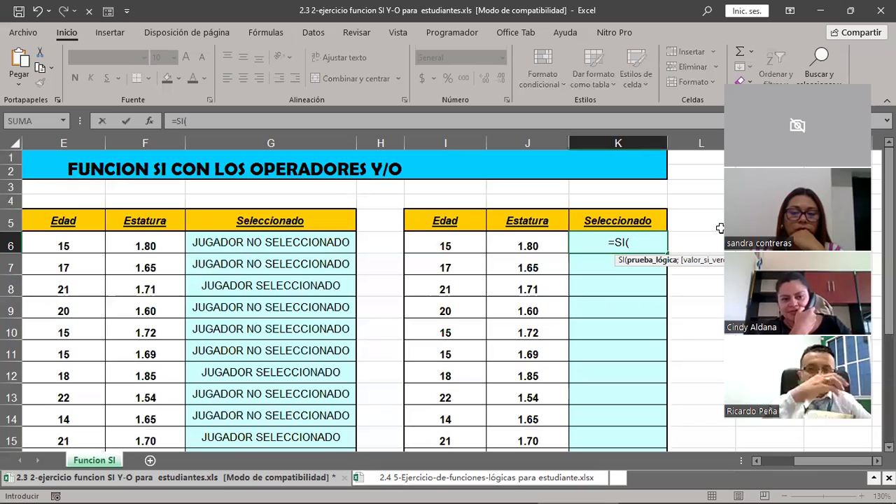
pyautogui.write('O')
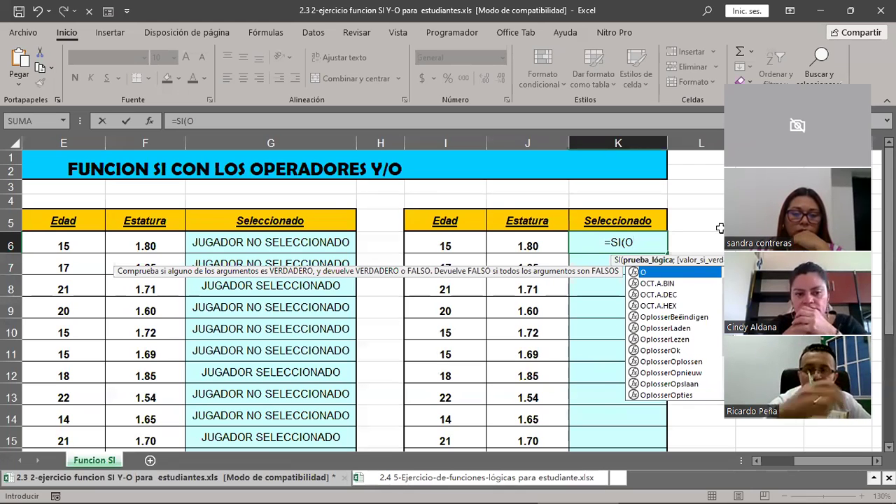
pyautogui.write('(')
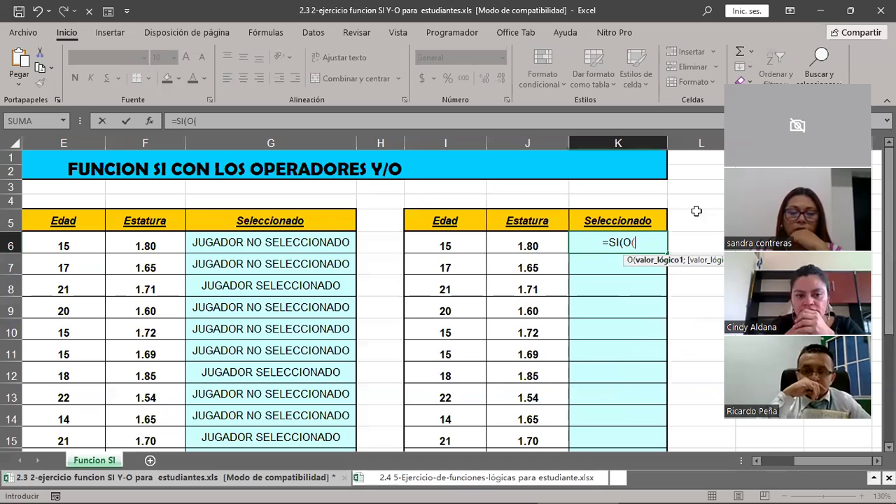
# Add the conditions I6>16 and J6>=1.7 to the O function in K6 and close it
pyautogui.click(459, 249)
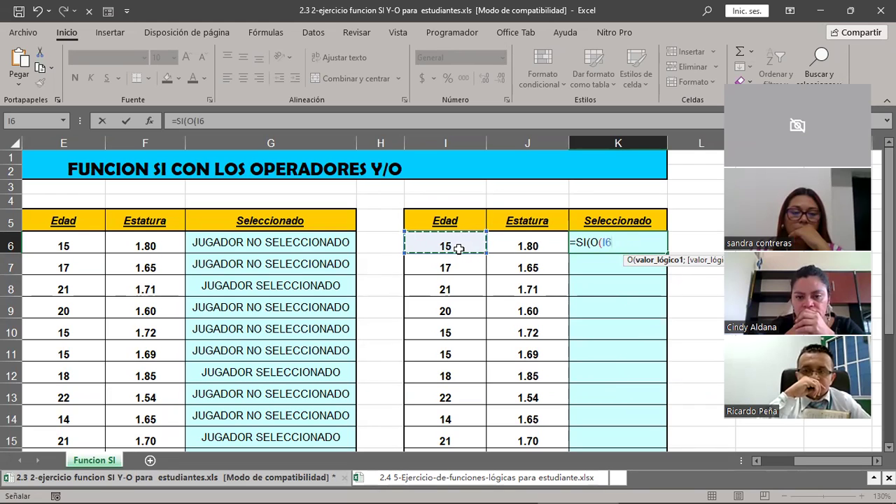
pyautogui.write('>16')
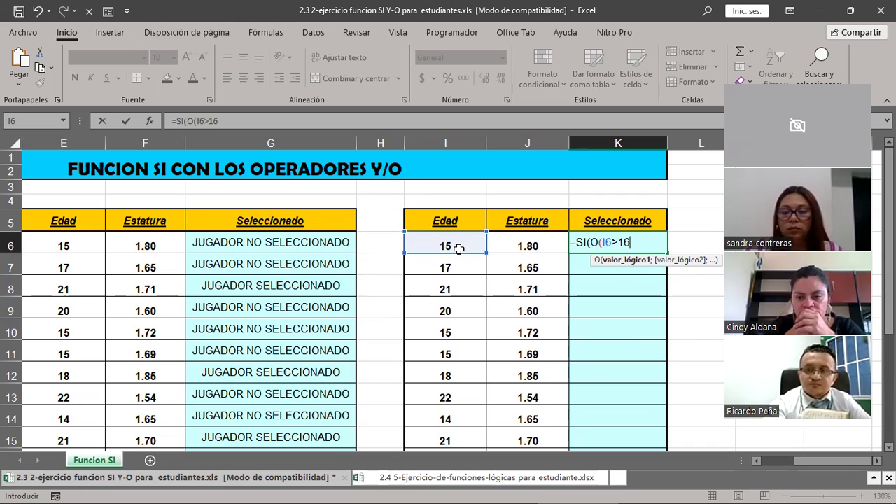
pyautogui.write(';')
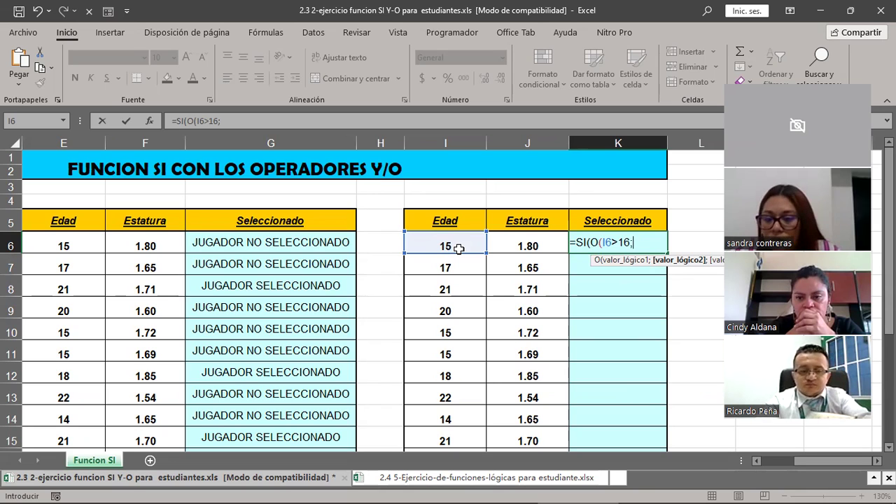
pyautogui.click(536, 247)
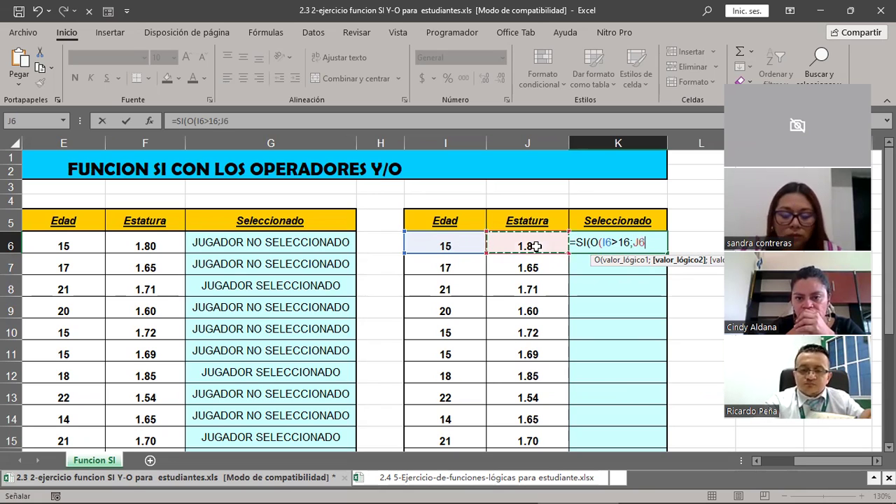
pyautogui.write('>=')
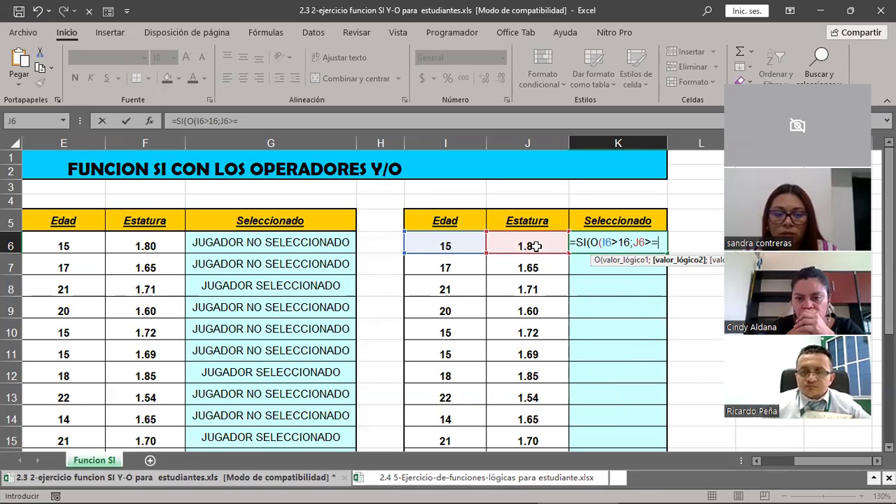
pyautogui.write('1.7')
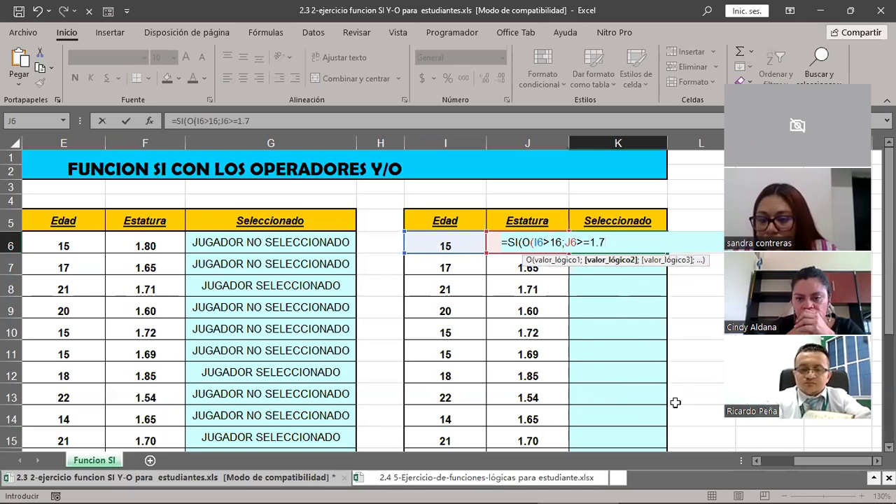
pyautogui.write(')')
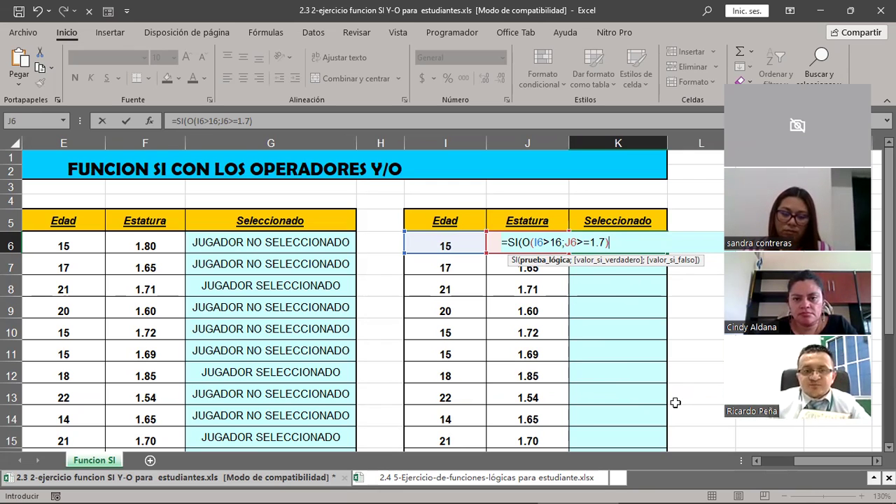
# Add "JUGADOR SELECCIONADO" as the SI function's value if true in K6, followed by the argument separator
pyautogui.write(';')
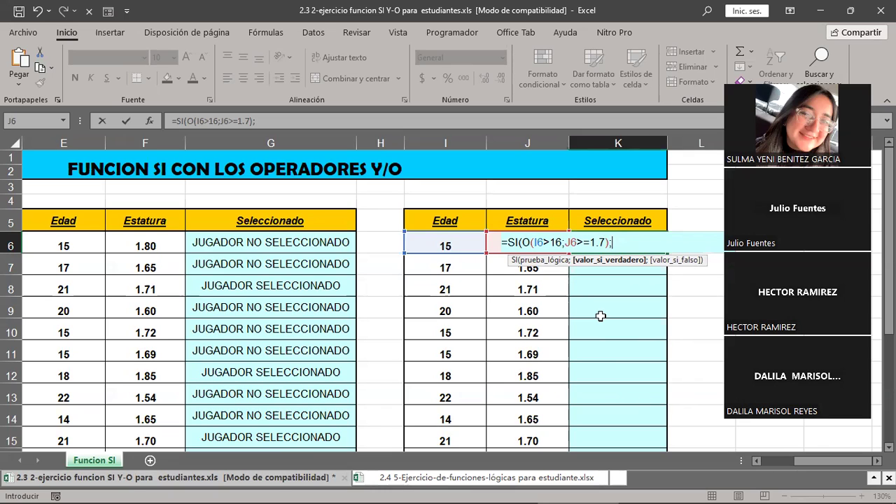
pyautogui.write('"JUGADOR SLE')
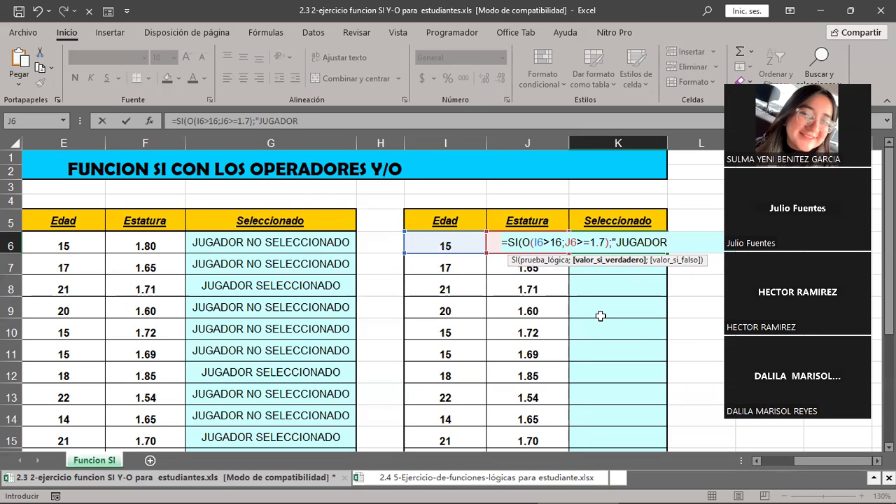
pyautogui.press('BackSpace')
pyautogui.press('BackSpace')
pyautogui.write('ELECCIONAD')
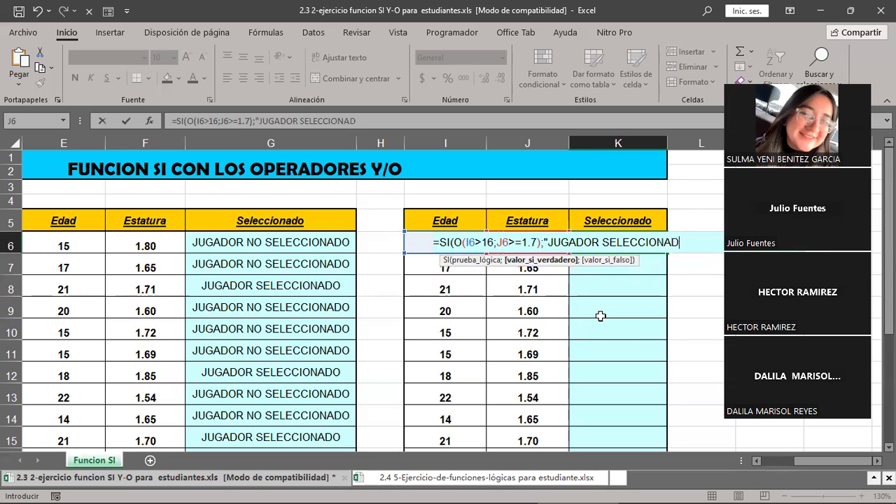
pyautogui.write('O"')
pyautogui.write(';')
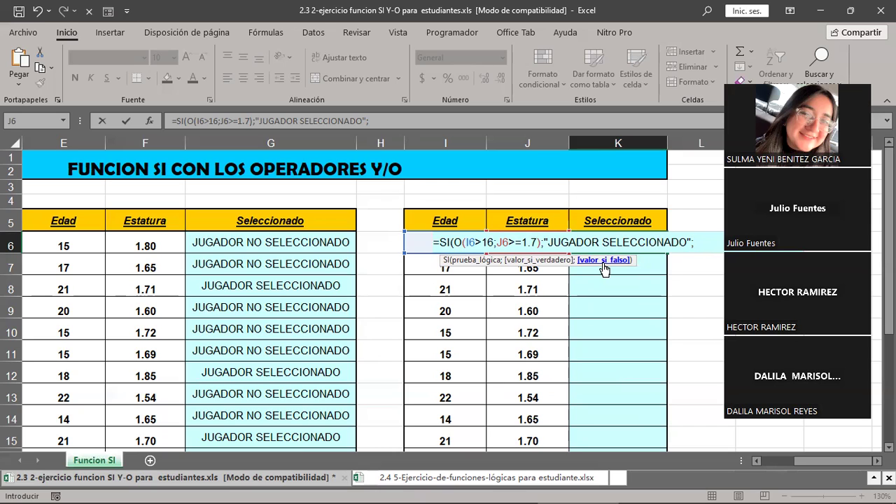
# Add "JUGADOR NO SELECCIONADO" as the SI function's value if false in K6 and complete the formula
pyautogui.write('"JUGADR')
pyautogui.press('BackSpace')
pyautogui.write('OR')
pyautogui.write('NO ')
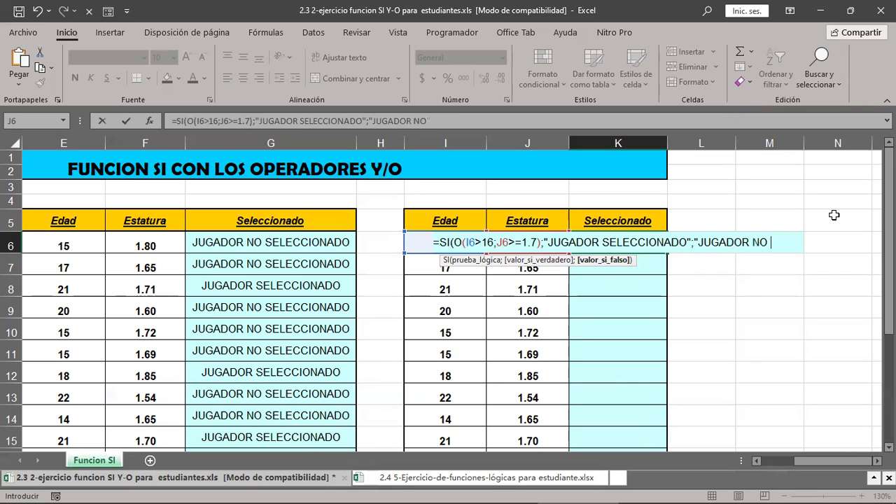
pyautogui.write('SELECCIONADO')
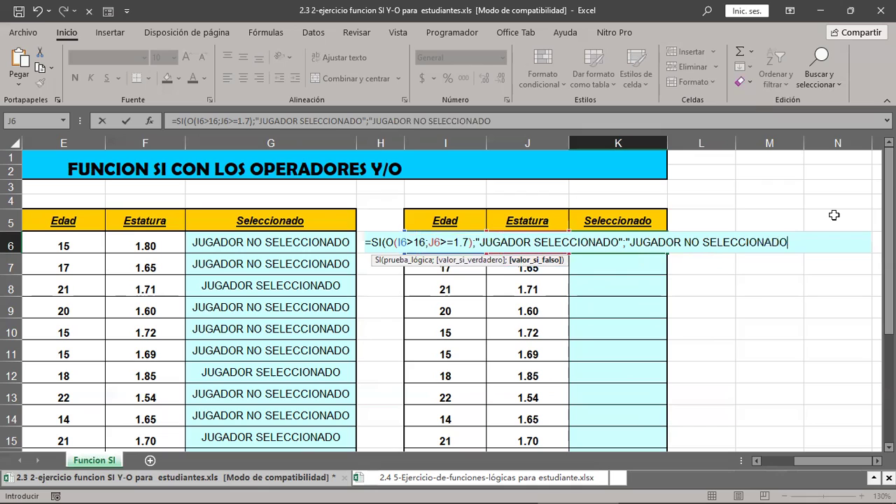
pyautogui.write('")')
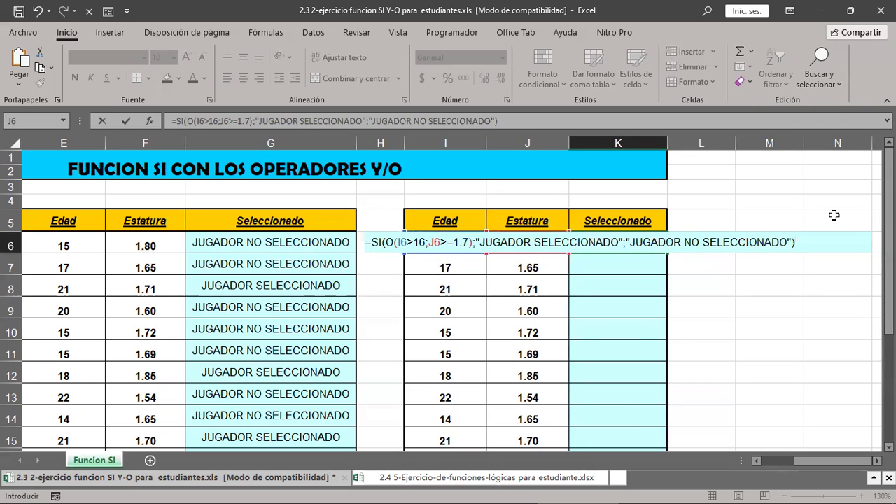
pyautogui.press('Return')
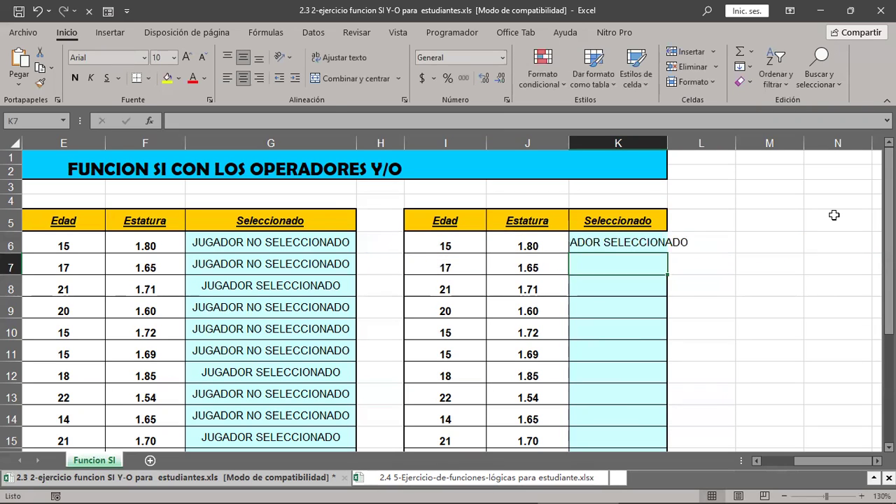
# Fill the K6 formula down through K17 and fit the width of column K to its contents
pyautogui.doubleClick(668, 143)
pyautogui.click(668, 143)
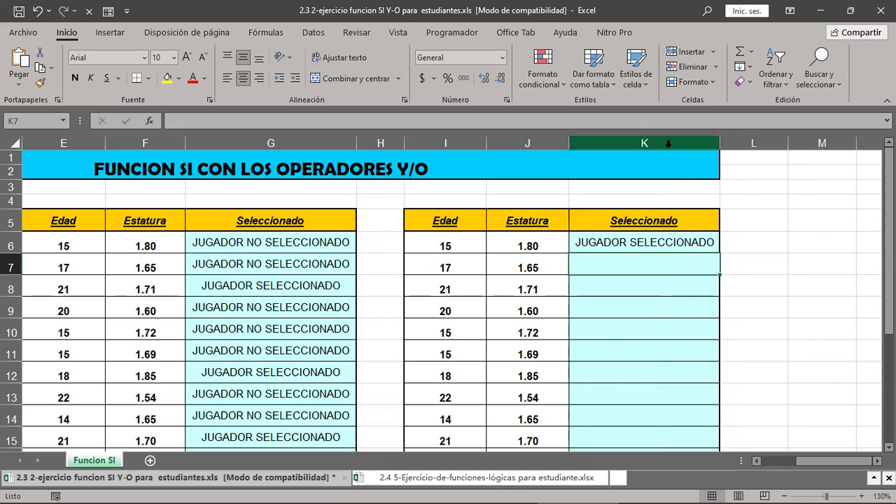
pyautogui.click(679, 243)
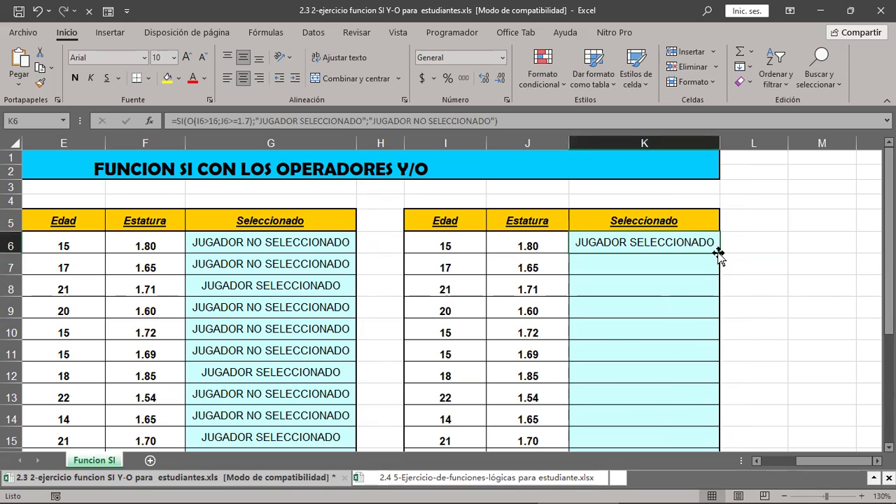
pyautogui.doubleClick(719, 253)
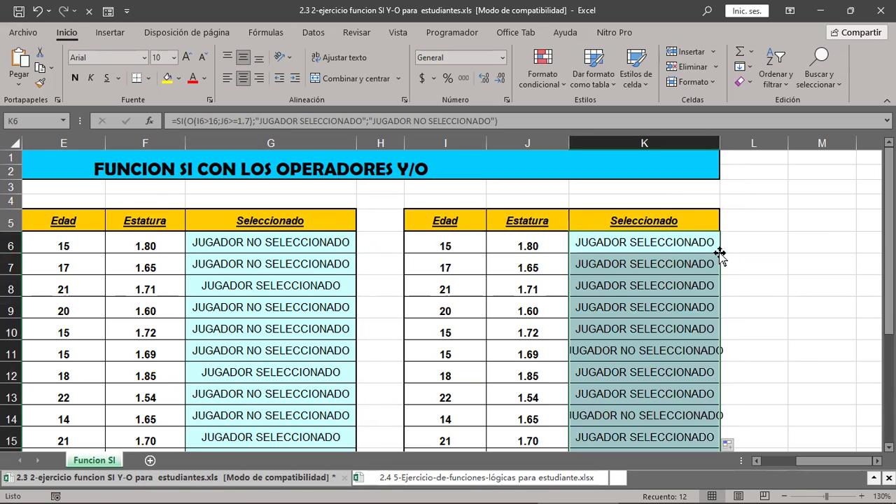
pyautogui.doubleClick(719, 143)
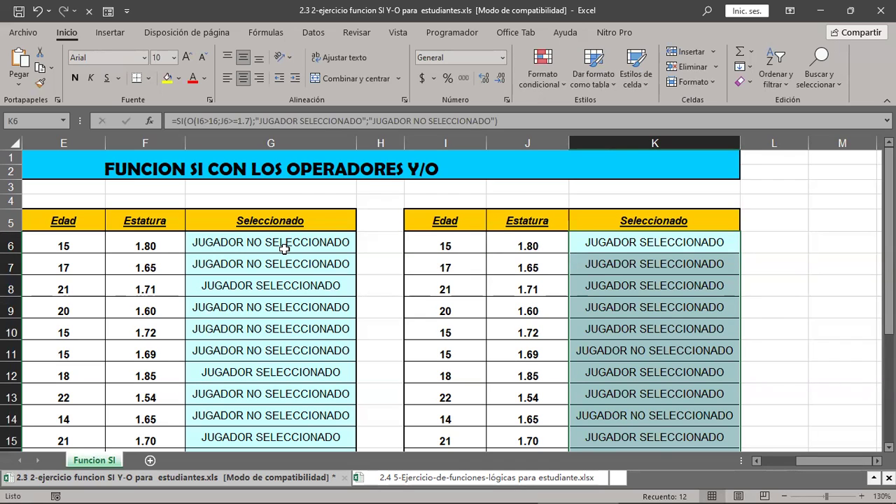
# Compare the ages and heights in rows 6 and 7 of the second table with their results in column K
pyautogui.click(691, 243)
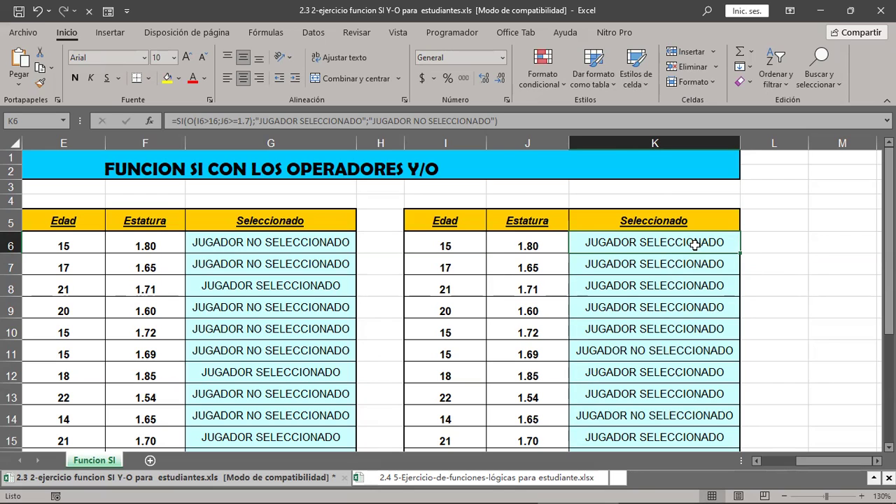
pyautogui.click(437, 246)
pyautogui.moveTo(437, 246); pyautogui.dragTo(530, 242)
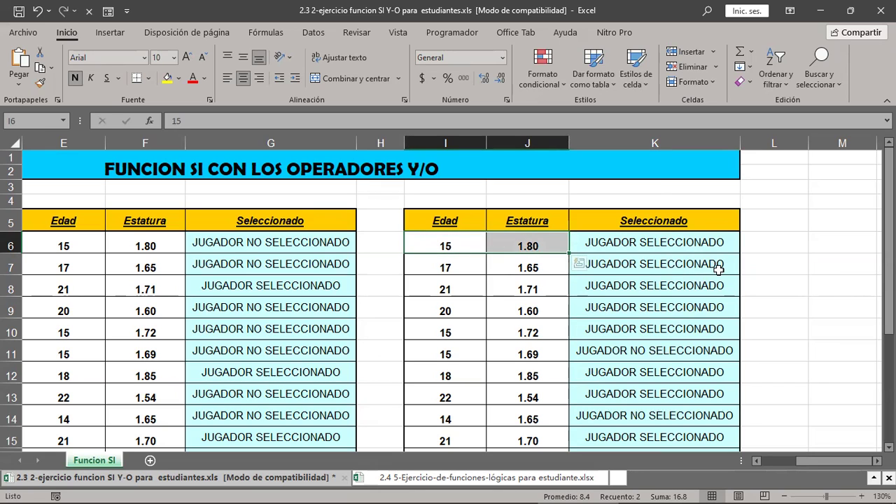
pyautogui.click(678, 242)
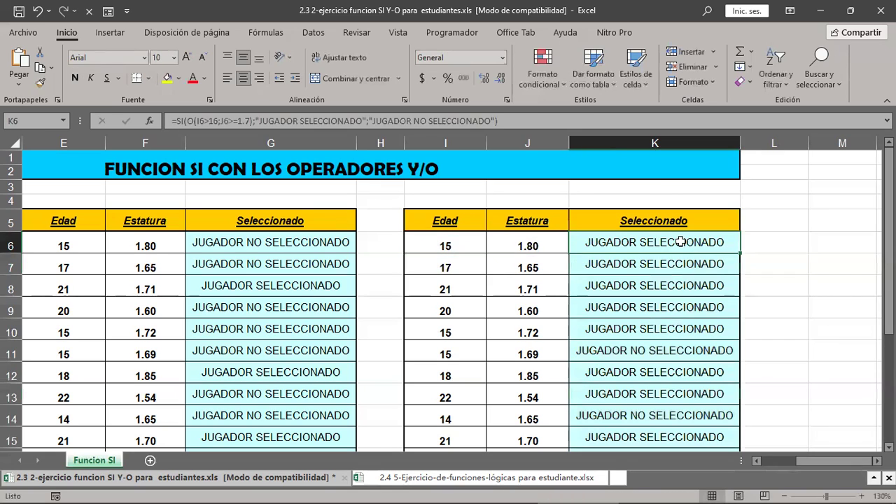
pyautogui.click(549, 247)
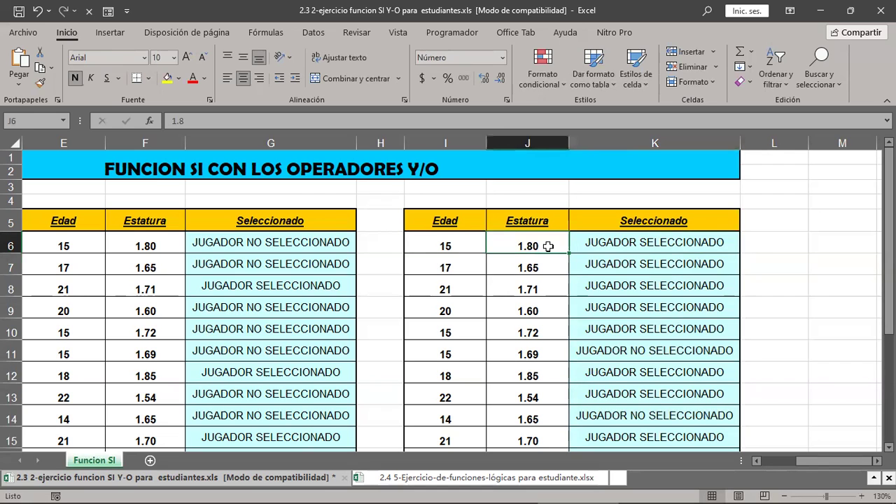
pyautogui.moveTo(464, 268); pyautogui.dragTo(534, 273)
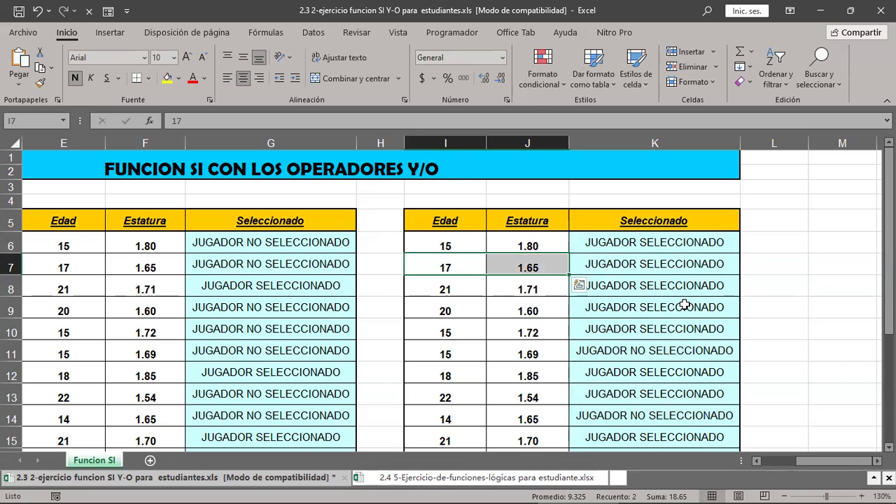
pyautogui.click(555, 266)
pyautogui.click(713, 264)
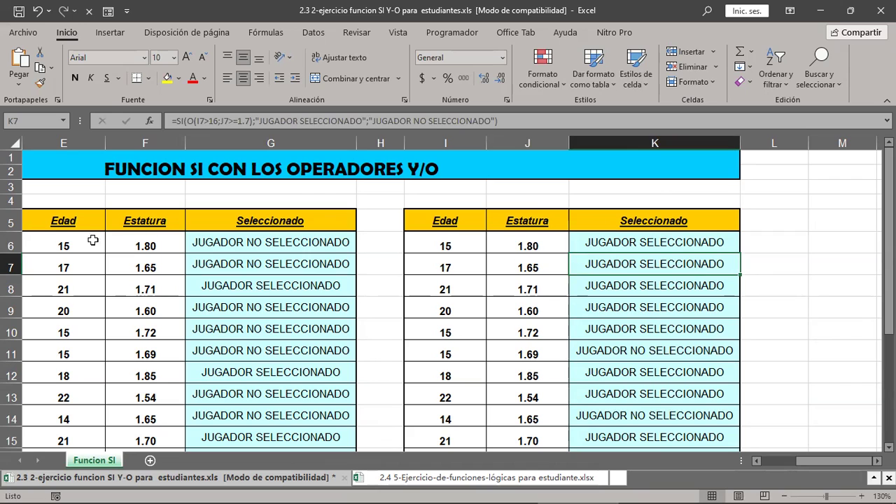
# Compare the age and height data of both tables and the Y formula in G6 with the O formula in K6
pyautogui.moveTo(65, 245); pyautogui.dragTo(145, 419)
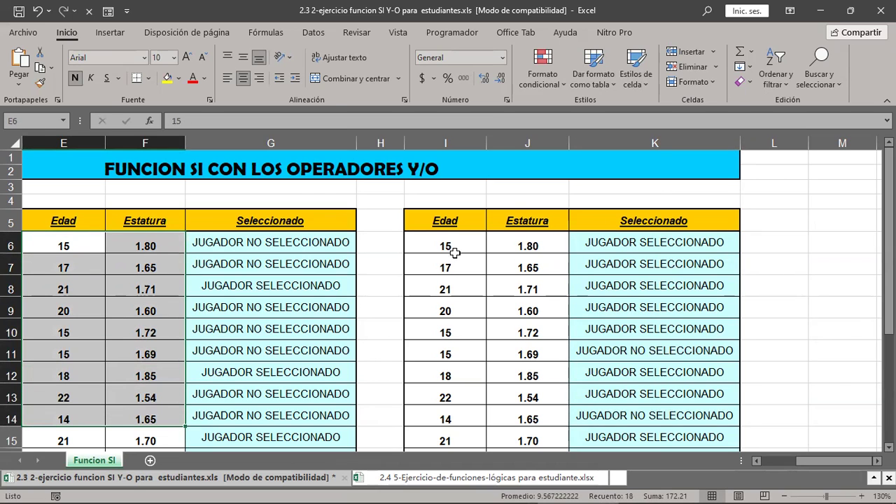
pyautogui.moveTo(448, 247); pyautogui.dragTo(527, 417)
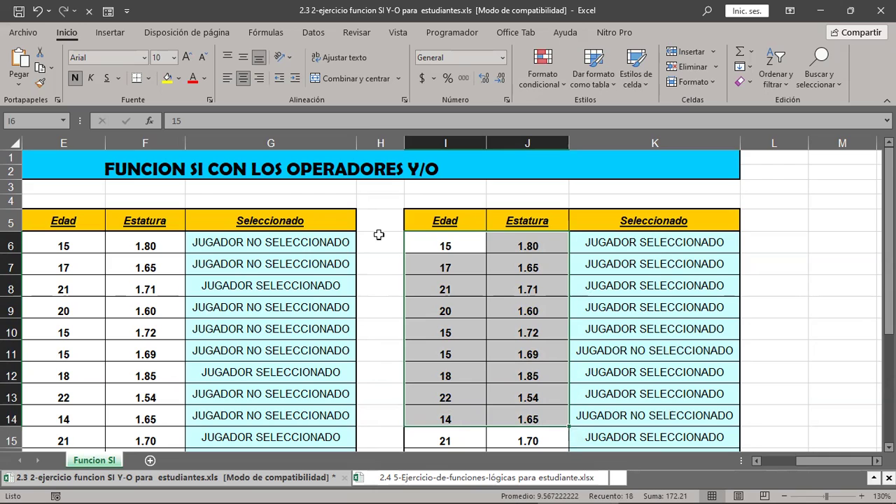
pyautogui.click(332, 245)
pyautogui.click(657, 244)
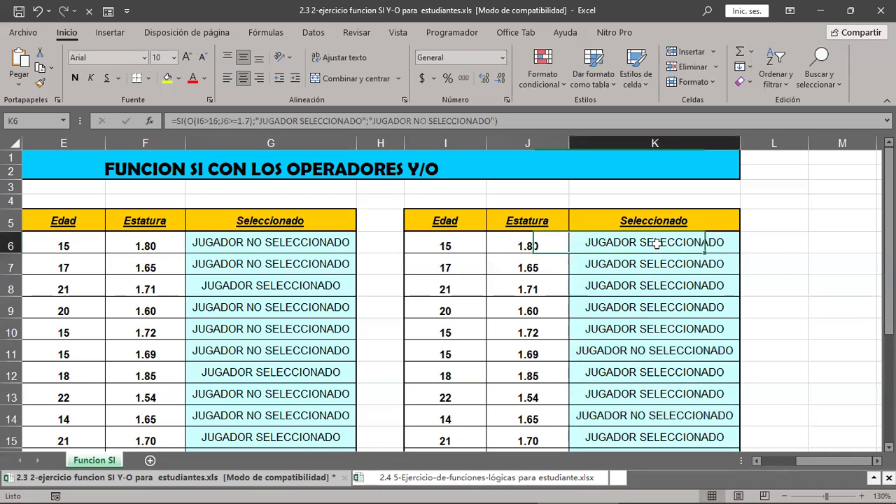
pyautogui.click(300, 238)
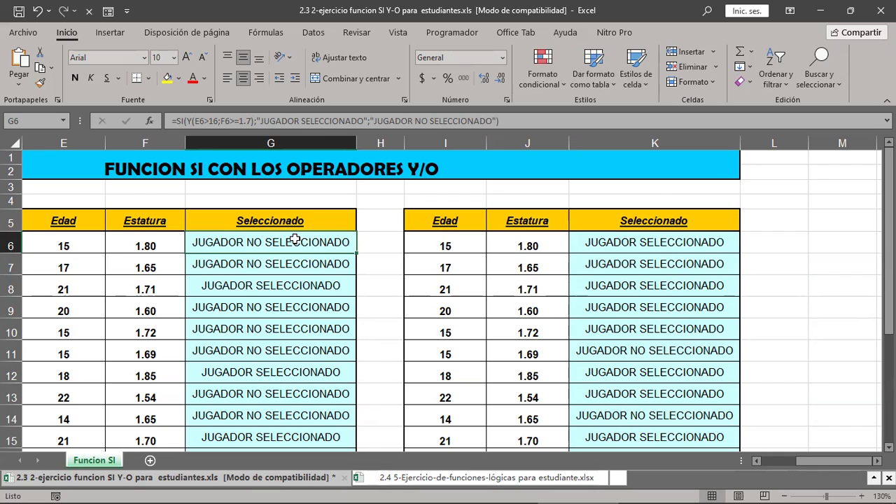
pyautogui.click(707, 241)
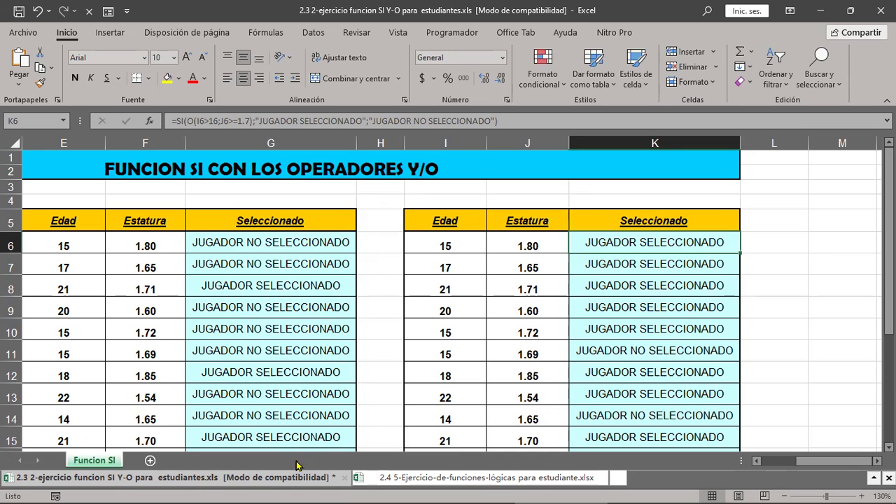
# Switch to the workbook 2.4 5-Ejercicio-de-funciones-lógicas para estudiante.xlsx and delete the title in B1
pyautogui.click(383, 479)
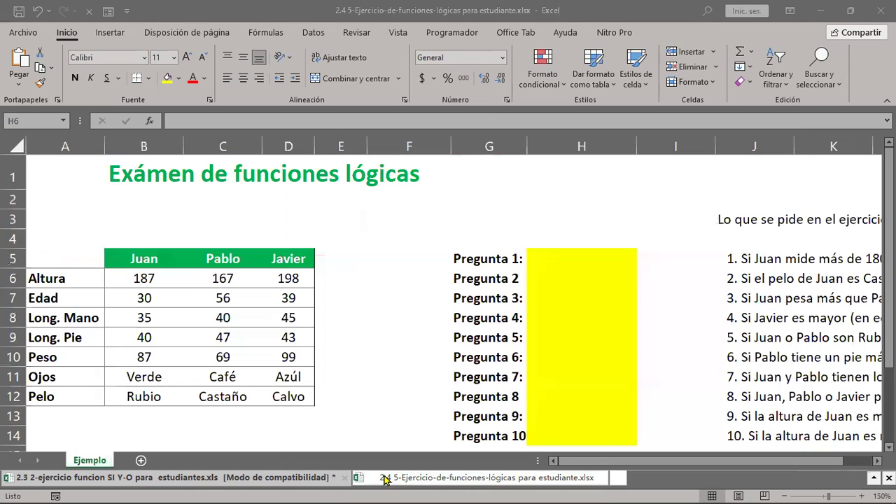
pyautogui.click(570, 260)
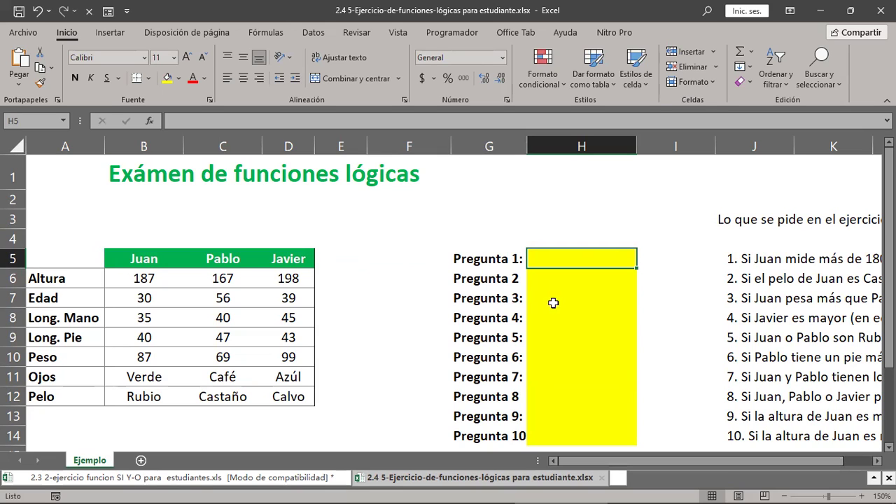
pyautogui.click(126, 175)
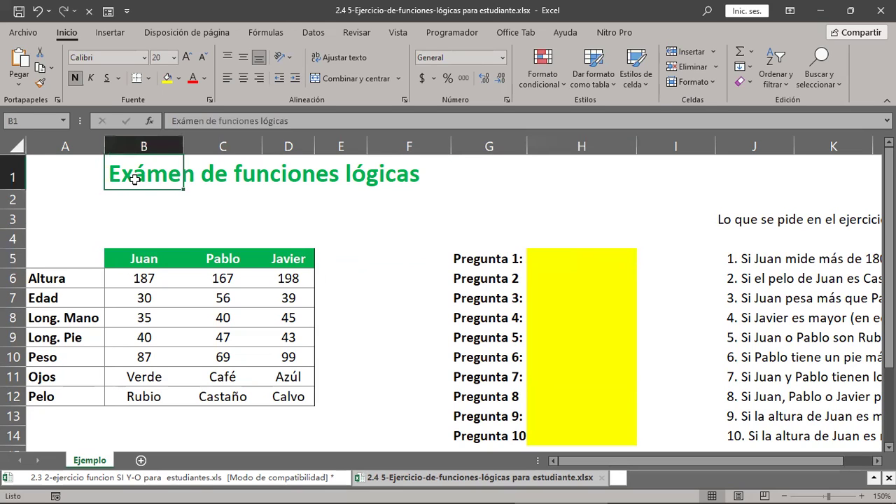
pyautogui.press('Delete')
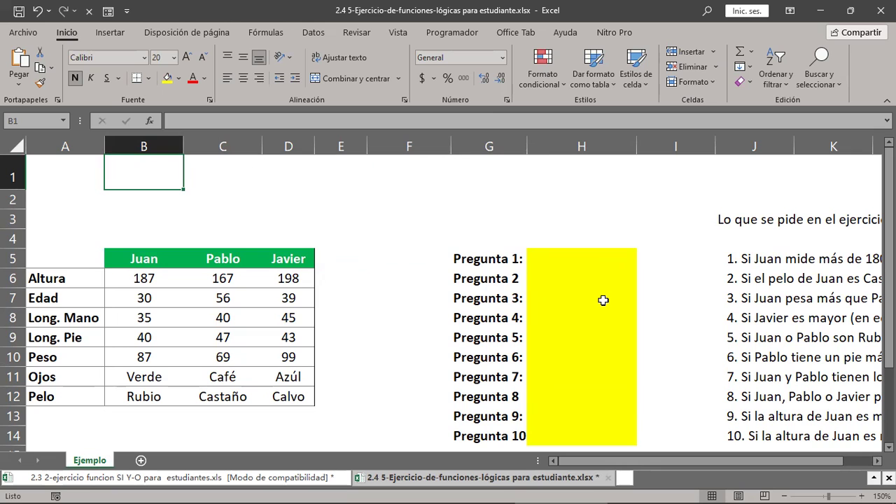
# Examine the data table A5:D12, including its column headers in row 5 and the attribute labels in A6:A12
pyautogui.moveTo(62, 254); pyautogui.dragTo(280, 396)
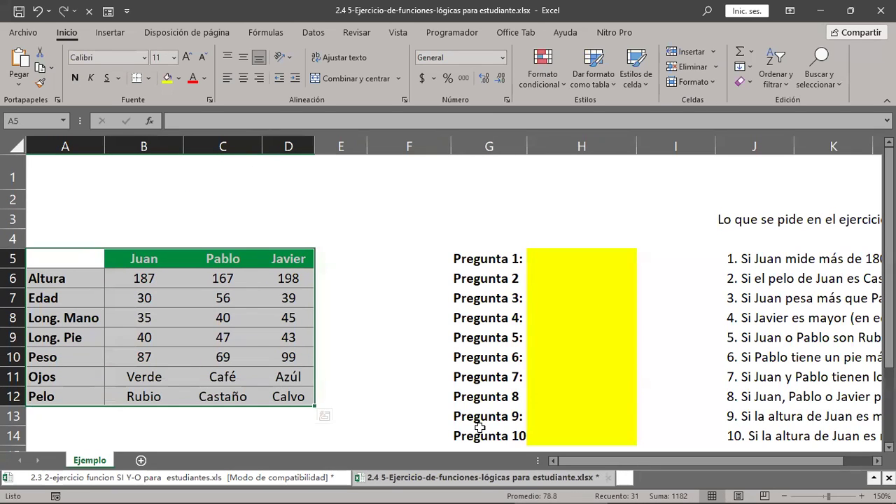
pyautogui.click(143, 260)
pyautogui.moveTo(172, 263); pyautogui.dragTo(298, 264)
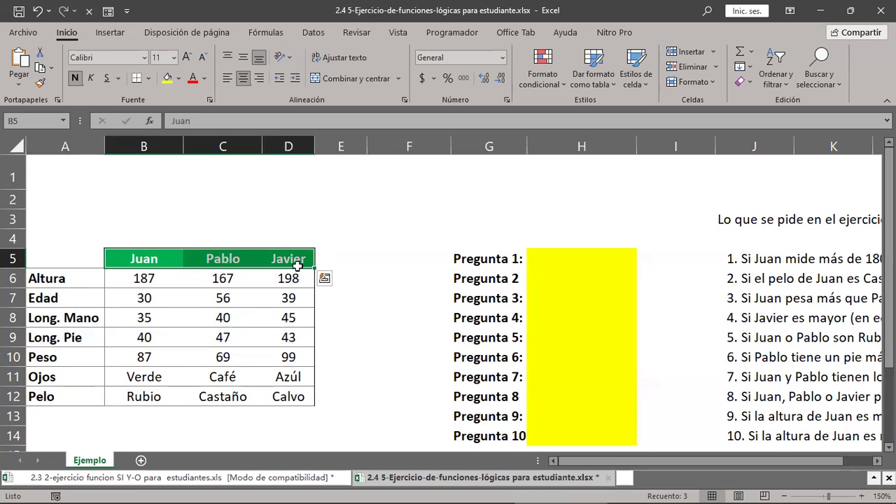
pyautogui.moveTo(73, 279); pyautogui.dragTo(63, 396)
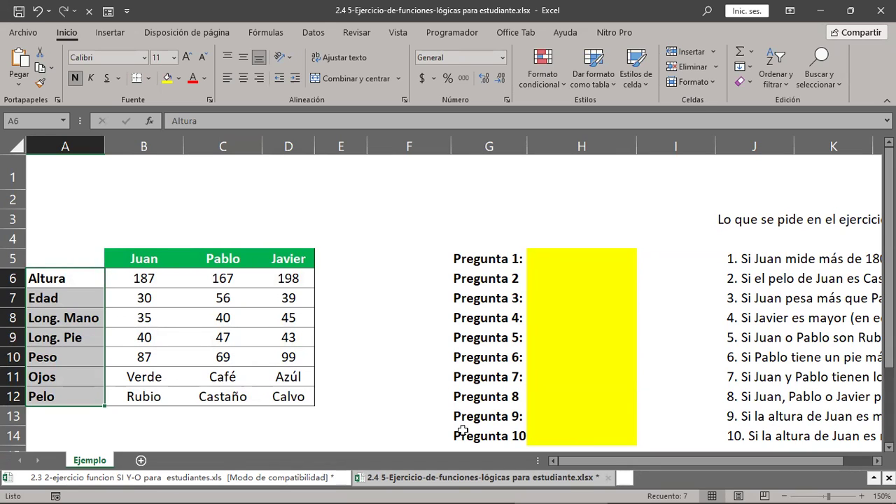
pyautogui.click(297, 396)
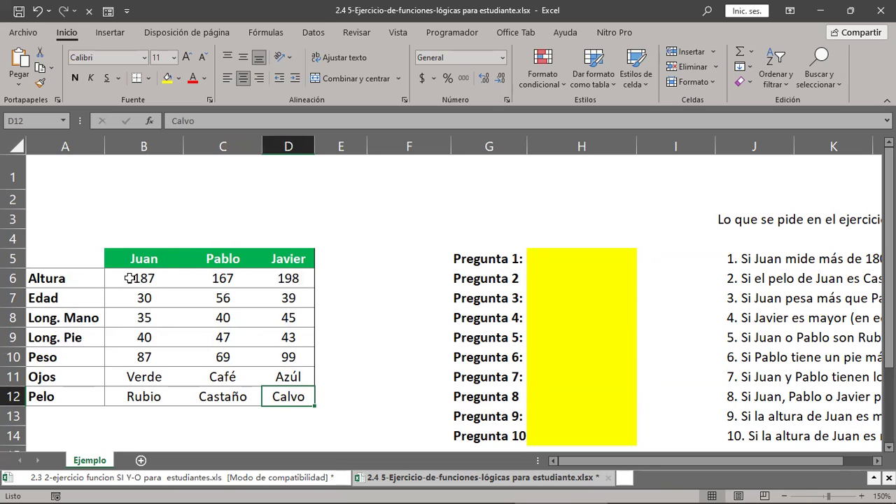
pyautogui.moveTo(75, 256); pyautogui.dragTo(282, 394)
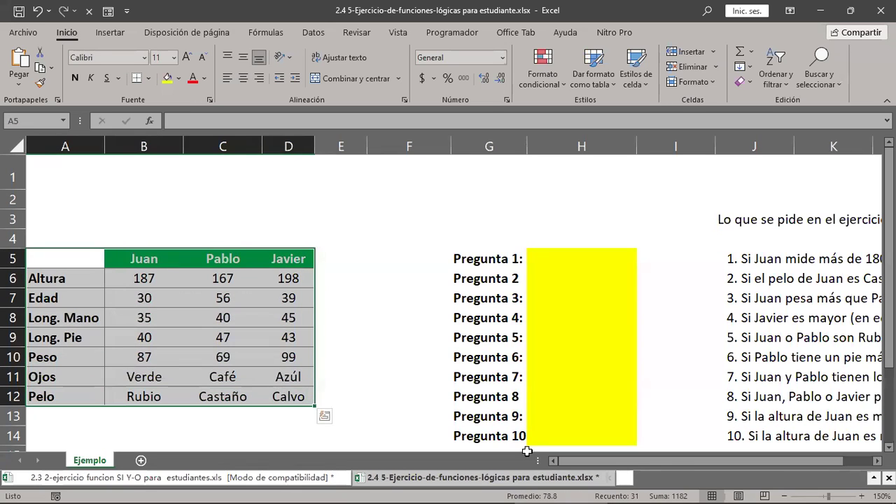
# Review the answer cells H5:H14, the question labels in G5:G14 and the full text of question 1 in J5
pyautogui.moveTo(580, 256); pyautogui.dragTo(563, 434)
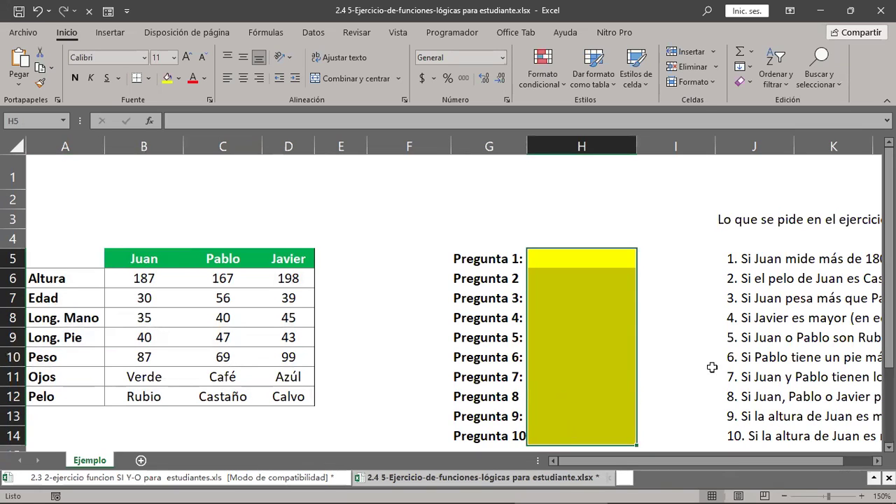
pyautogui.click(589, 260)
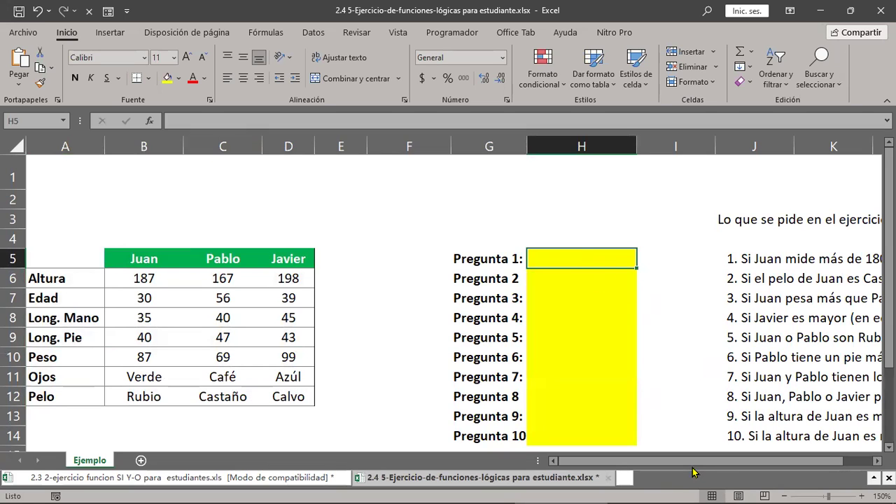
pyautogui.moveTo(494, 260); pyautogui.dragTo(479, 438)
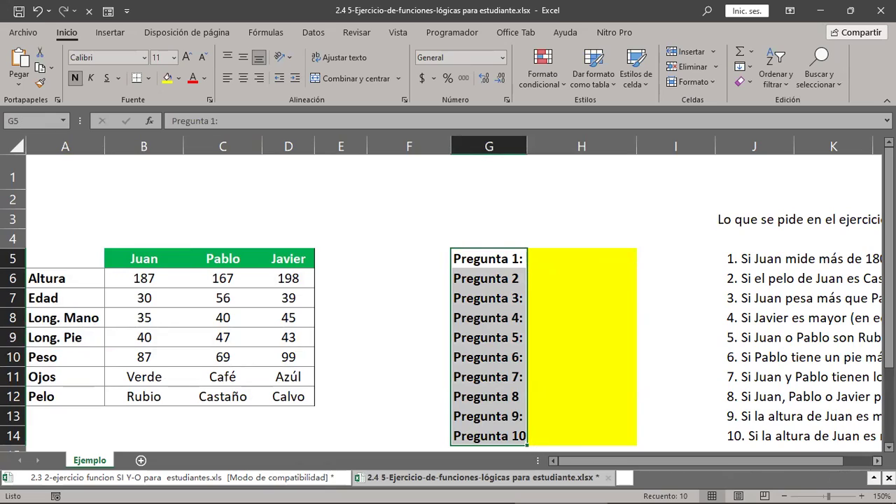
pyautogui.hscroll(5, 454, 301)
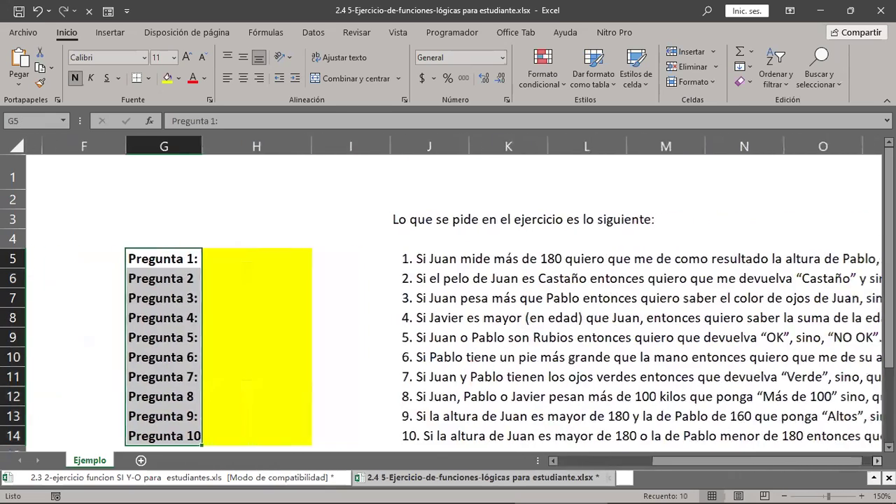
pyautogui.hscroll(2, 454, 301)
pyautogui.click(329, 258)
pyautogui.moveTo(439, 264); pyautogui.dragTo(833, 261)
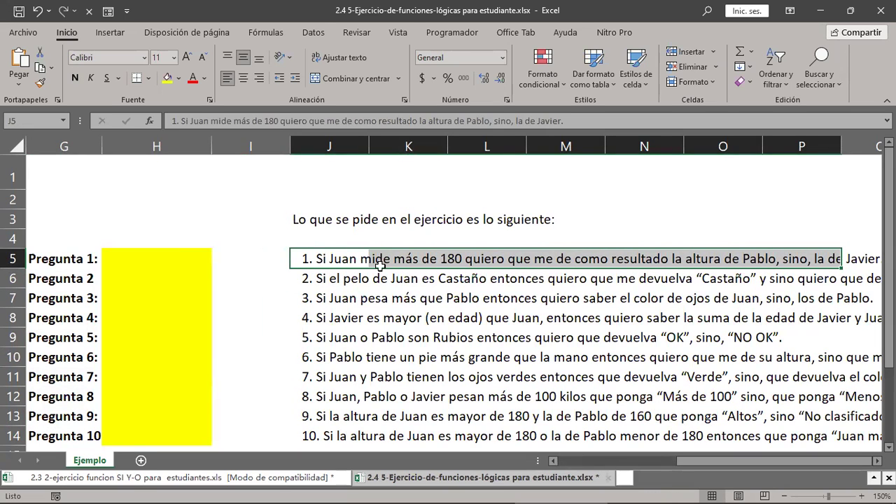
# Match questions 1 and 2 in column J with their answer cells H5 and H6
pyautogui.moveTo(699, 465); pyautogui.dragTo(574, 465)
pyautogui.click(513, 265)
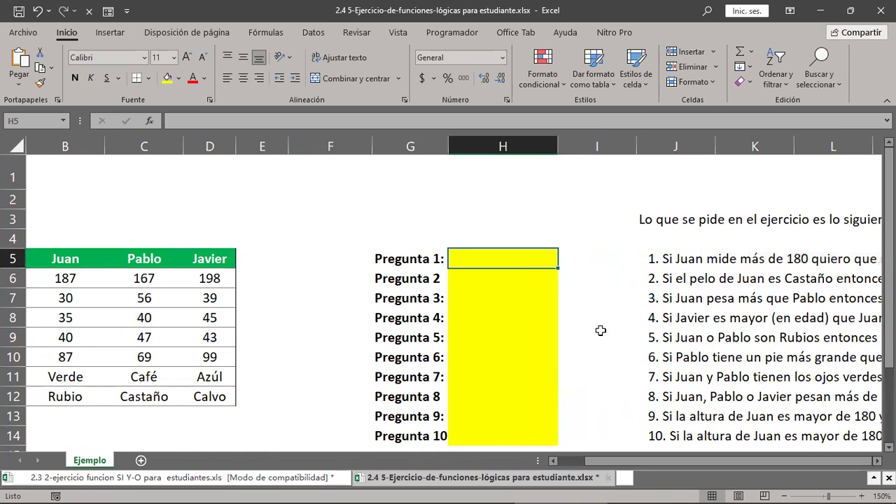
pyautogui.click(683, 278)
pyautogui.click(508, 277)
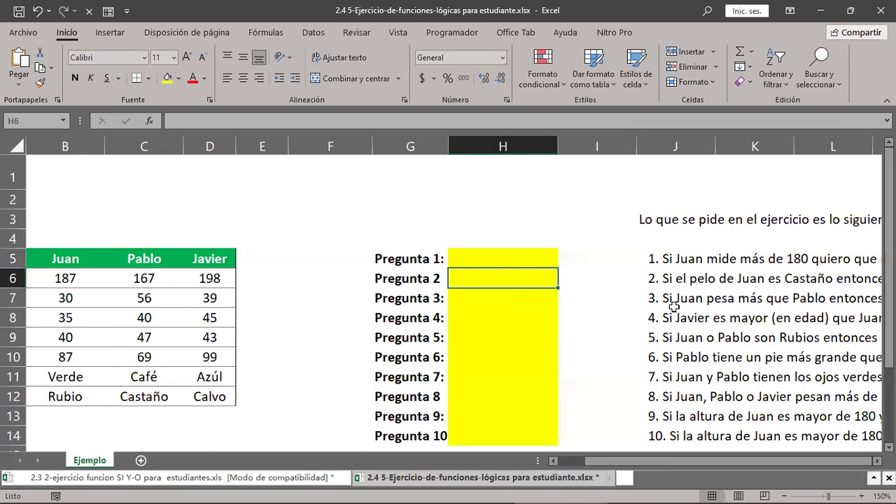
# Match question 3 with its answer cell H7 and read questions 1 and 2 in J5 and J6
pyautogui.click(672, 301)
pyautogui.click(511, 300)
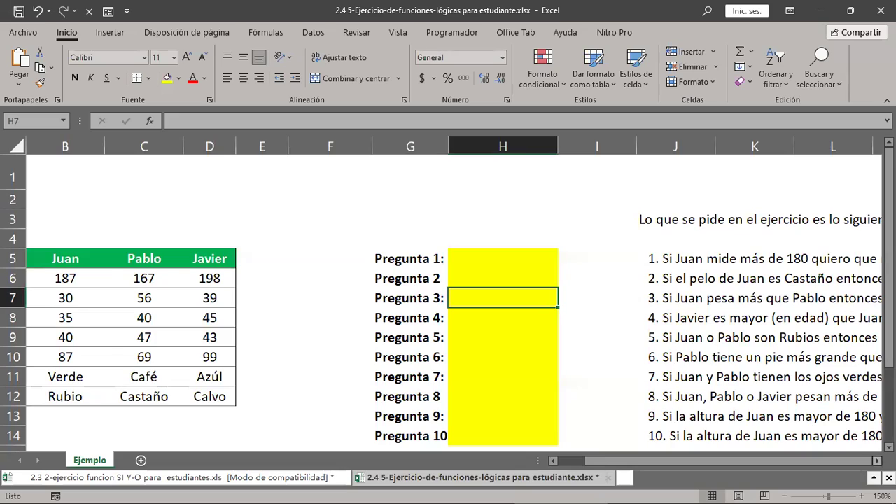
pyautogui.hscroll(4, 453, 301)
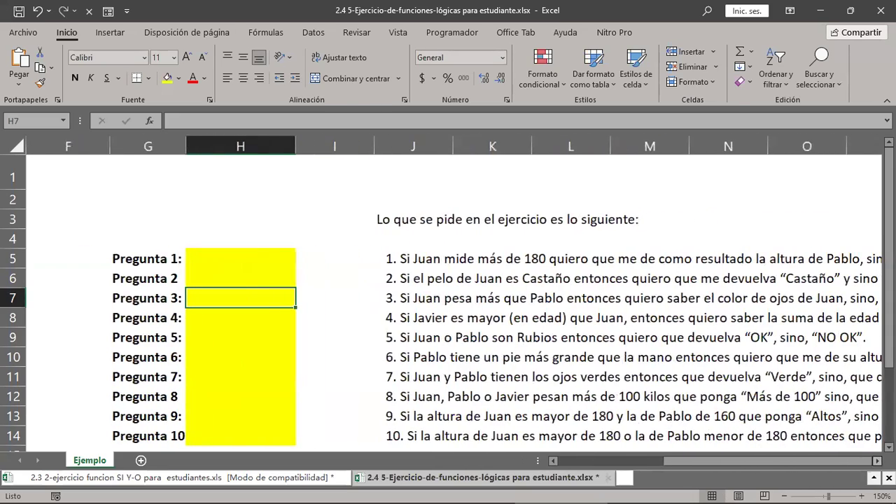
pyautogui.hscroll(1, 441, 254)
pyautogui.click(357, 255)
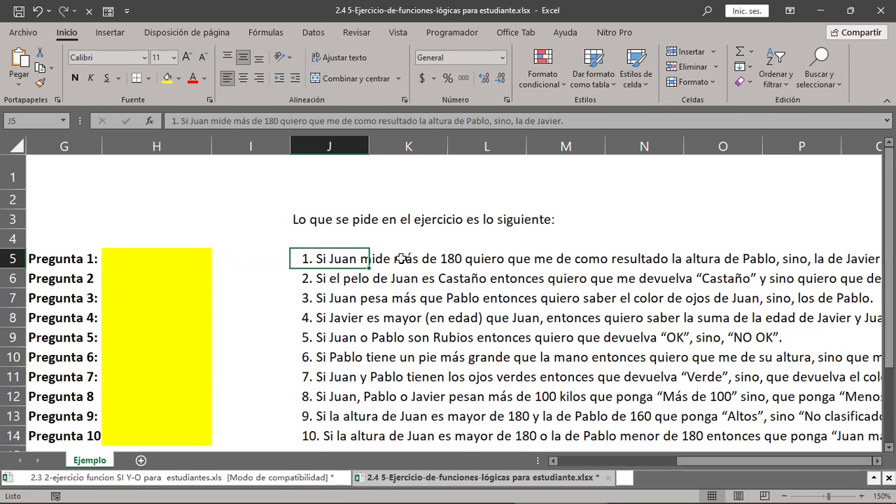
pyautogui.click(334, 282)
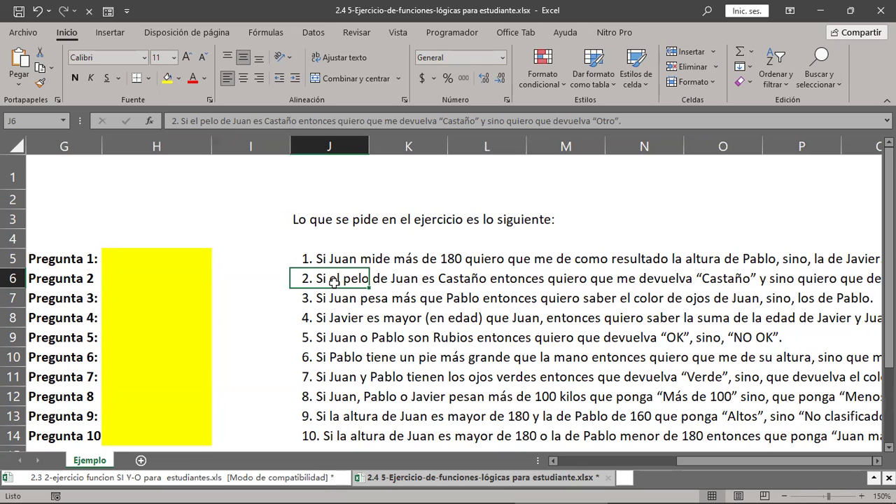
pyautogui.moveTo(747, 464); pyautogui.dragTo(647, 467)
pyautogui.click(482, 260)
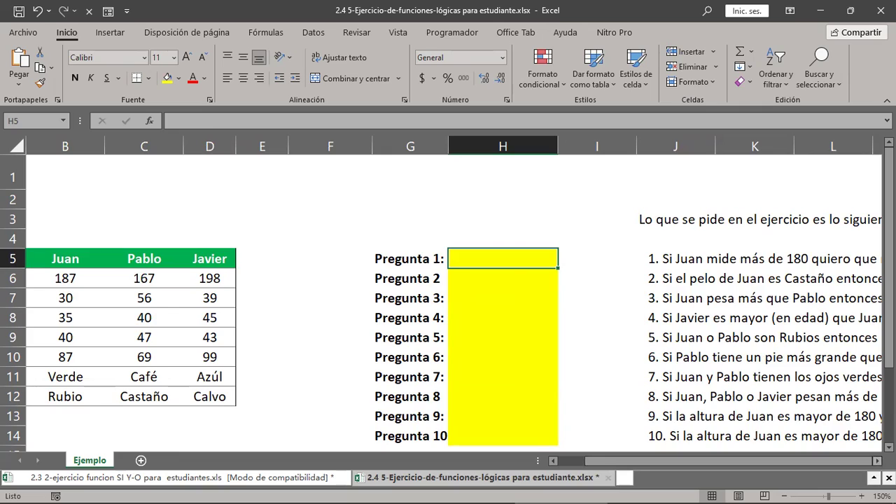
# Relate the condition of question 1 in J5, a height over 180, to the height cell B6
pyautogui.click(877, 461)
pyautogui.hscroll(5, 273, 259)
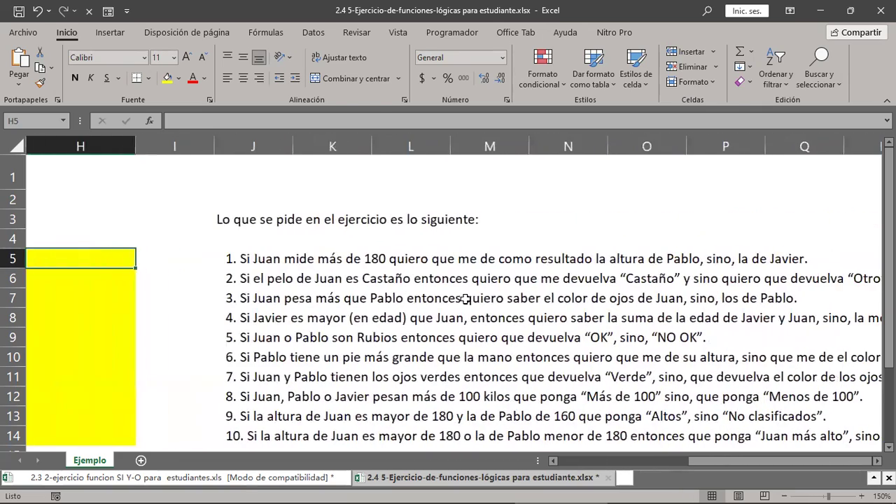
pyautogui.moveTo(273, 259); pyautogui.dragTo(436, 262)
pyautogui.moveTo(755, 461); pyautogui.dragTo(595, 489)
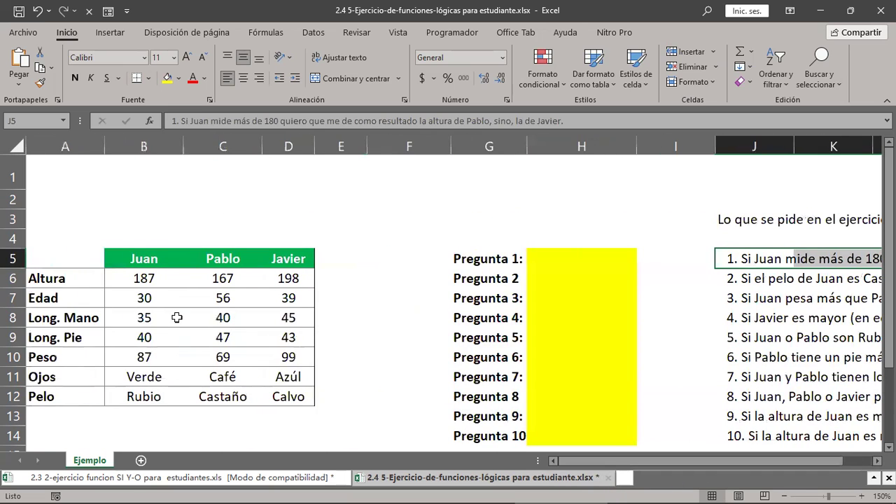
pyautogui.click(152, 284)
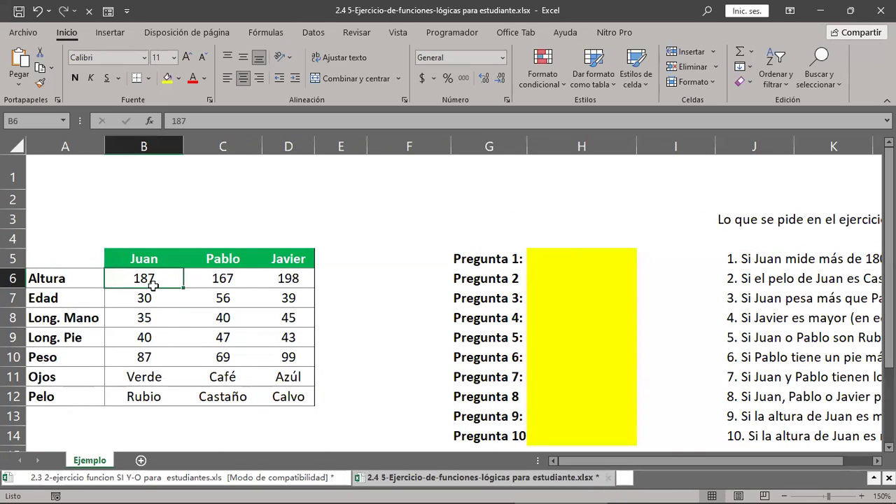
pyautogui.click(878, 460)
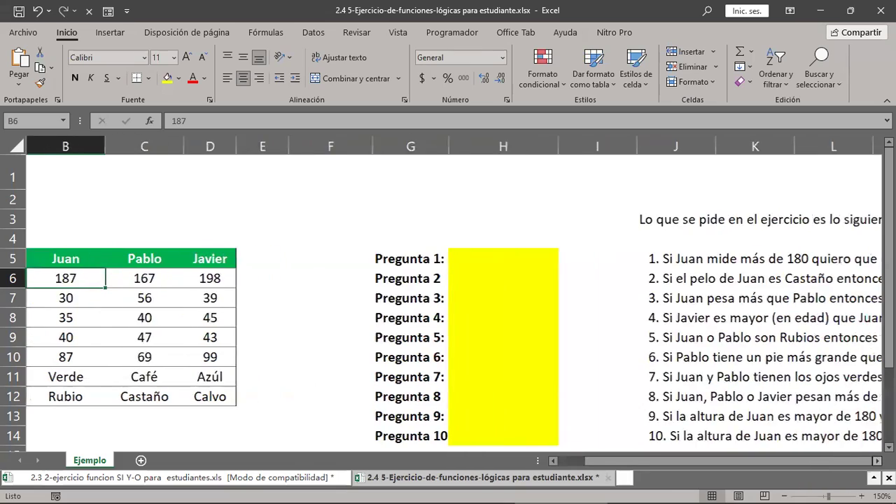
# Trace the true and false results of question 1 to the height cells C6 and D6 and review B6:D6
pyautogui.hscroll(6, 455, 301)
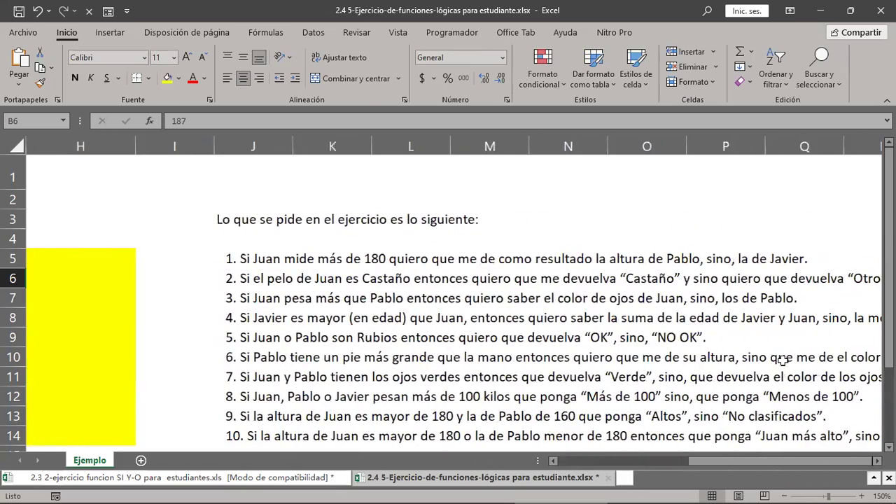
pyautogui.moveTo(447, 264); pyautogui.dragTo(670, 258)
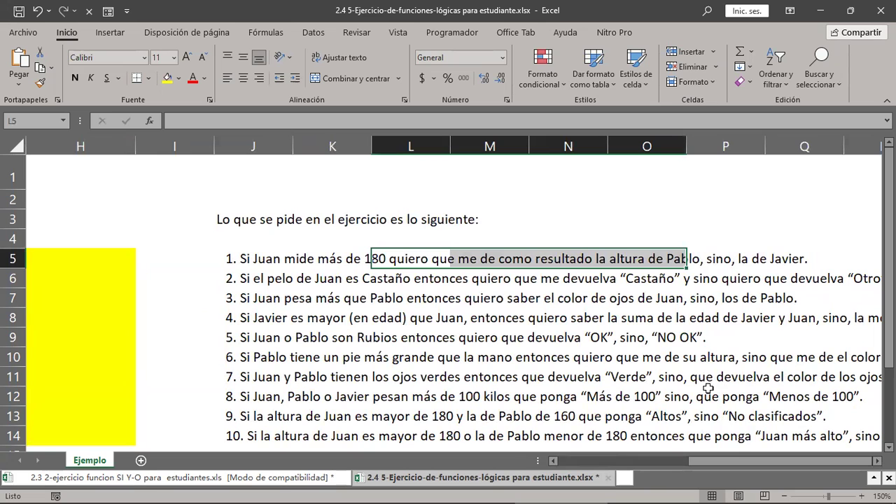
pyautogui.moveTo(728, 466); pyautogui.dragTo(700, 466)
pyautogui.click(226, 281)
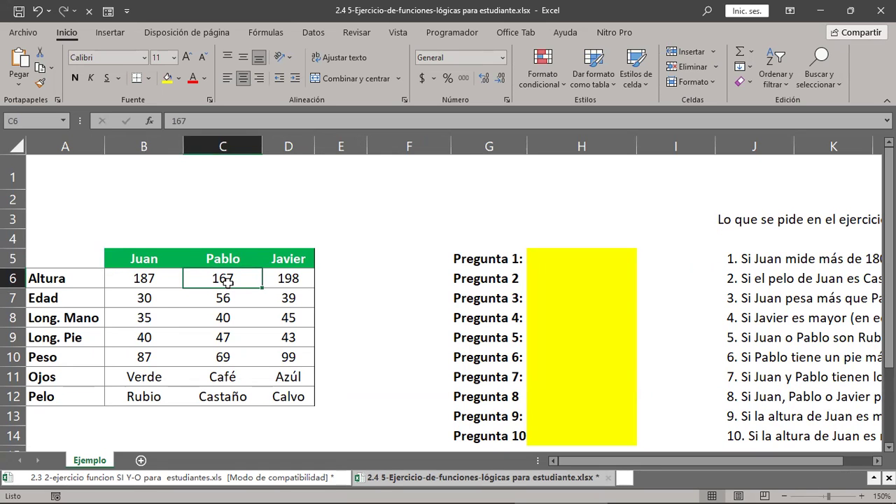
pyautogui.hscroll(6, 453, 301)
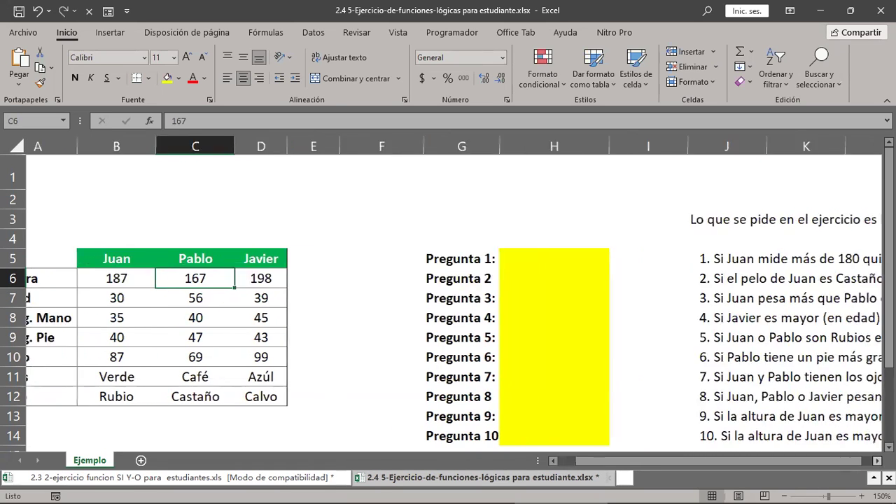
pyautogui.hscroll(1, 694, 232)
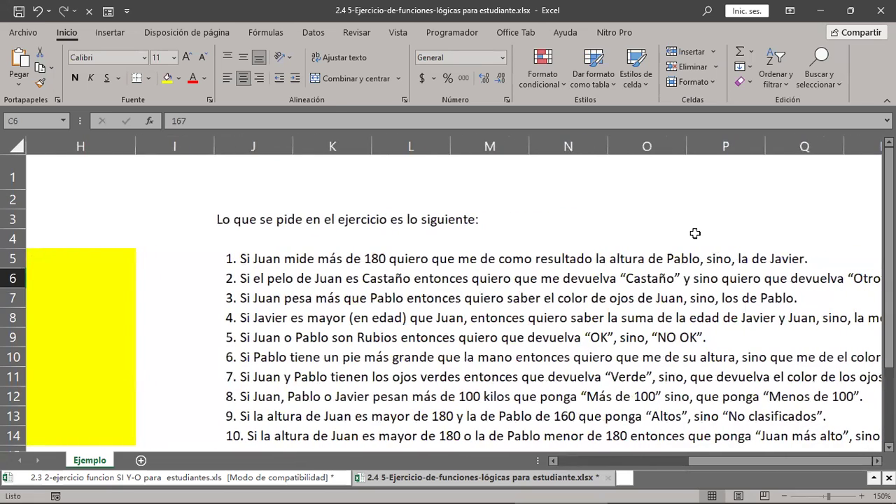
pyautogui.moveTo(697, 262); pyautogui.dragTo(802, 267)
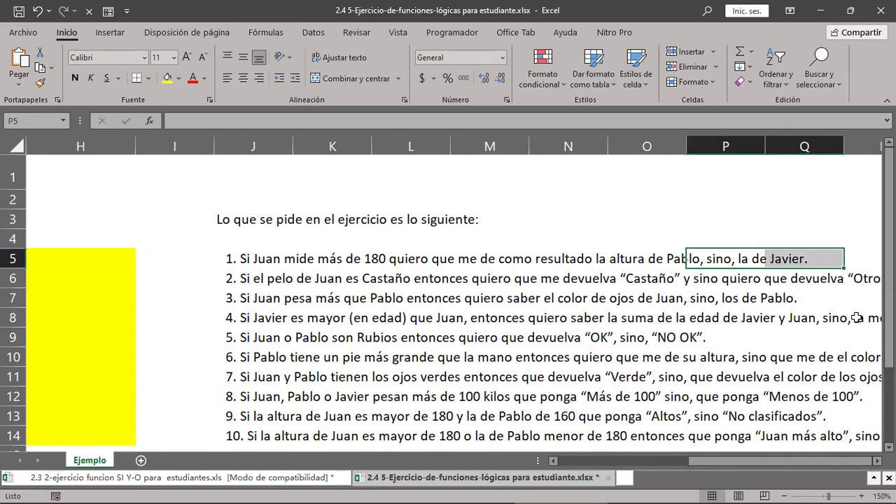
pyautogui.moveTo(763, 461); pyautogui.dragTo(583, 443)
pyautogui.click(288, 278)
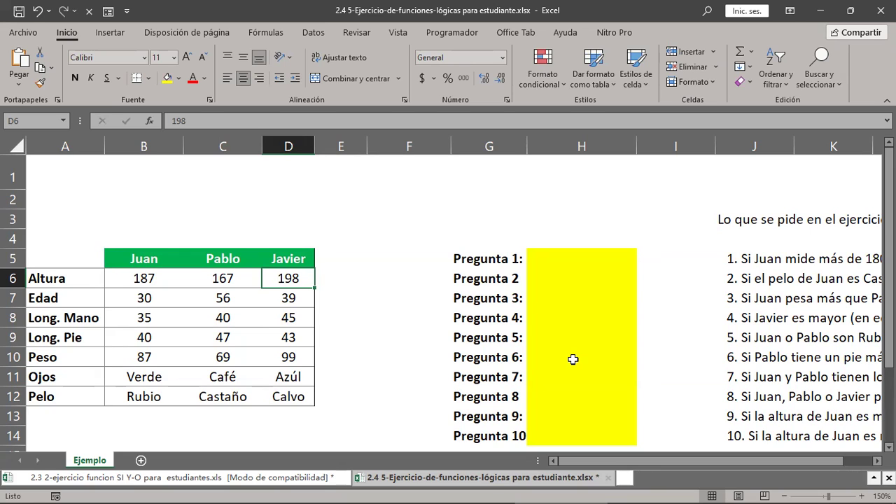
pyautogui.moveTo(150, 277); pyautogui.dragTo(295, 278)
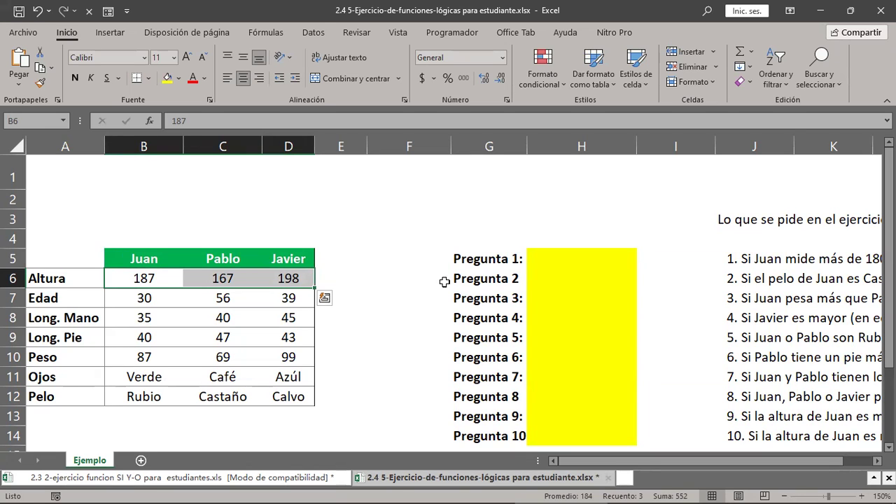
# Begin an SI formula in H5 for question 1 with the logical test B6>180
pyautogui.click(596, 258)
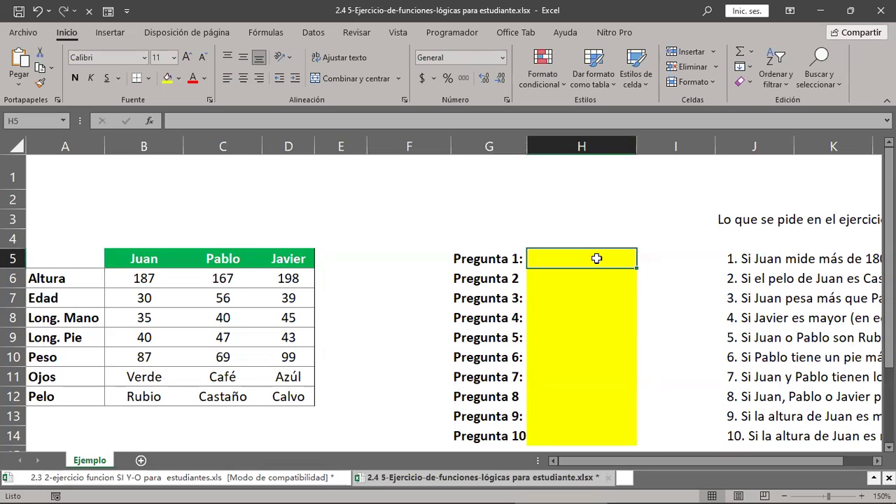
pyautogui.write('=')
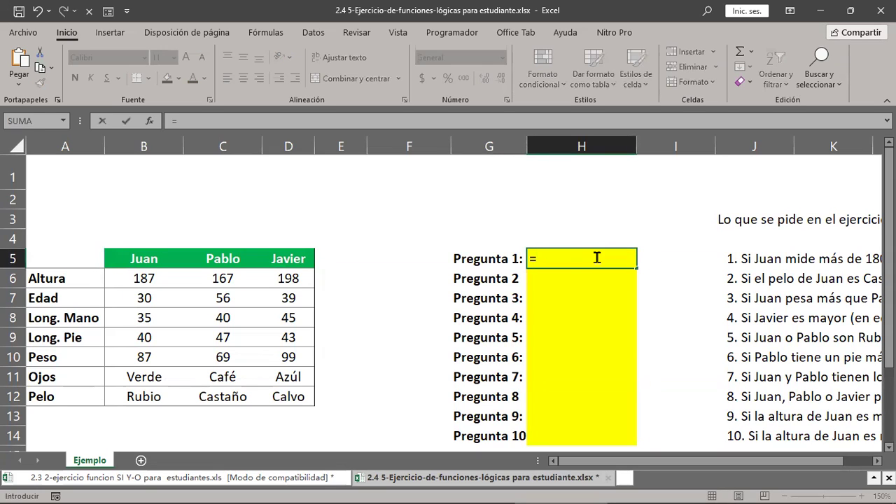
pyautogui.write('SI')
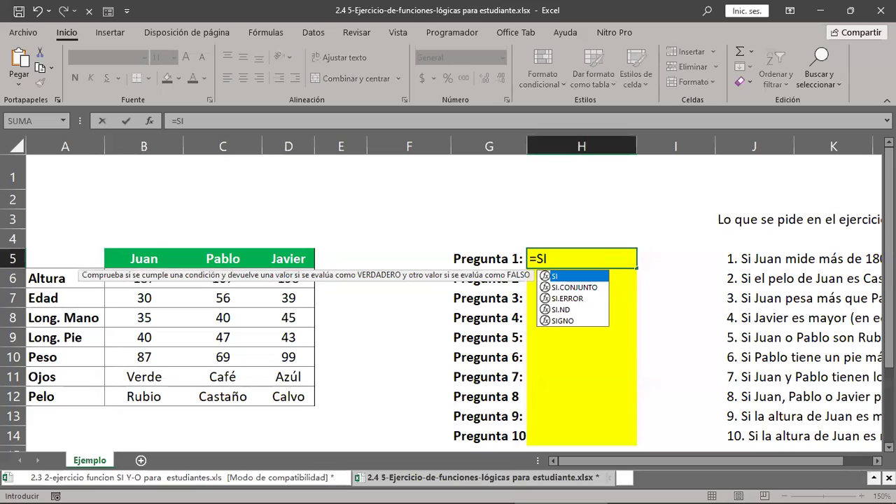
pyautogui.hscroll(5, 441, 254)
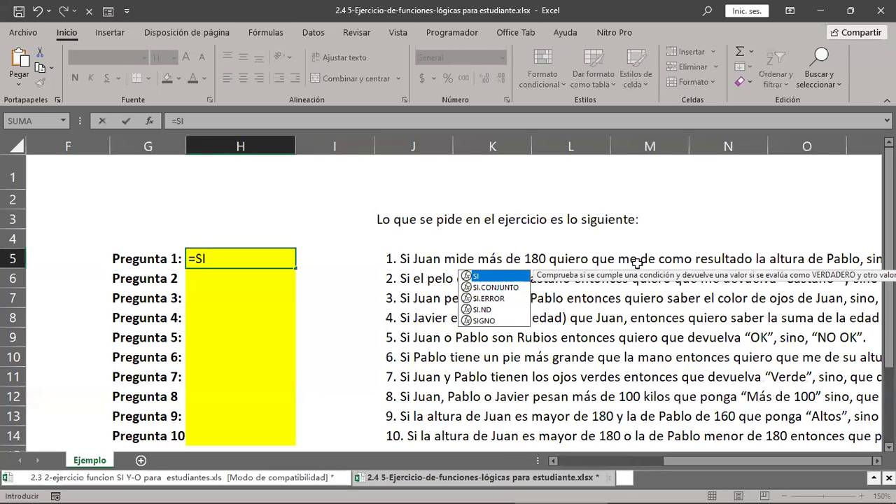
pyautogui.write('(')
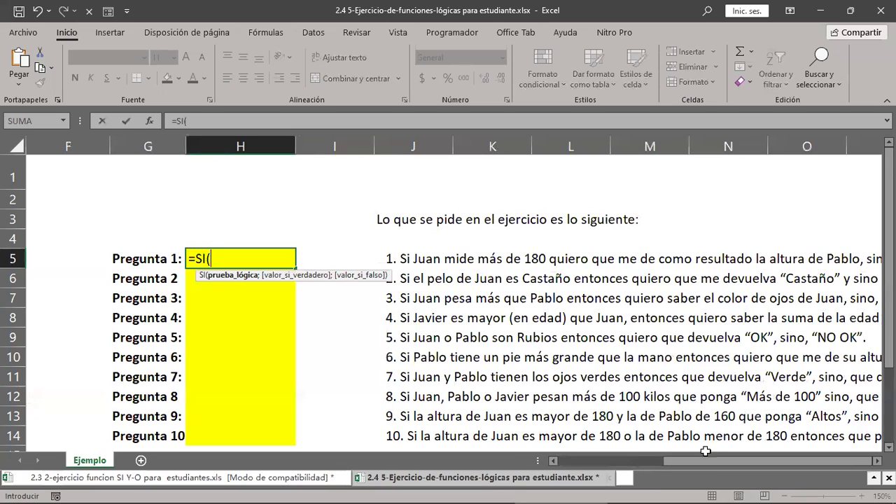
pyautogui.moveTo(706, 466); pyautogui.dragTo(546, 483)
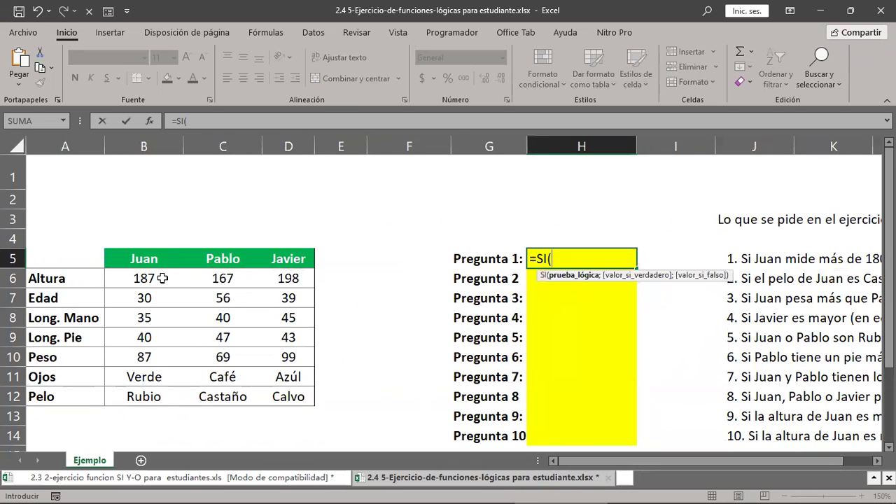
pyautogui.click(162, 278)
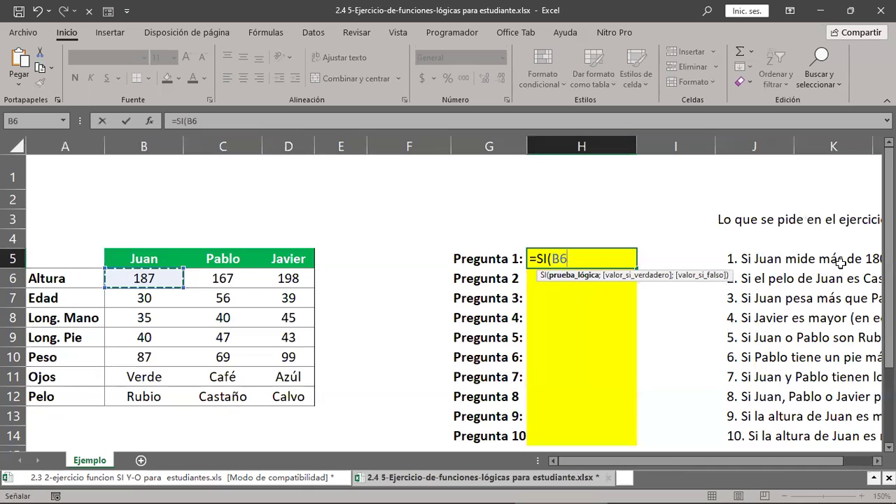
pyautogui.write('>')
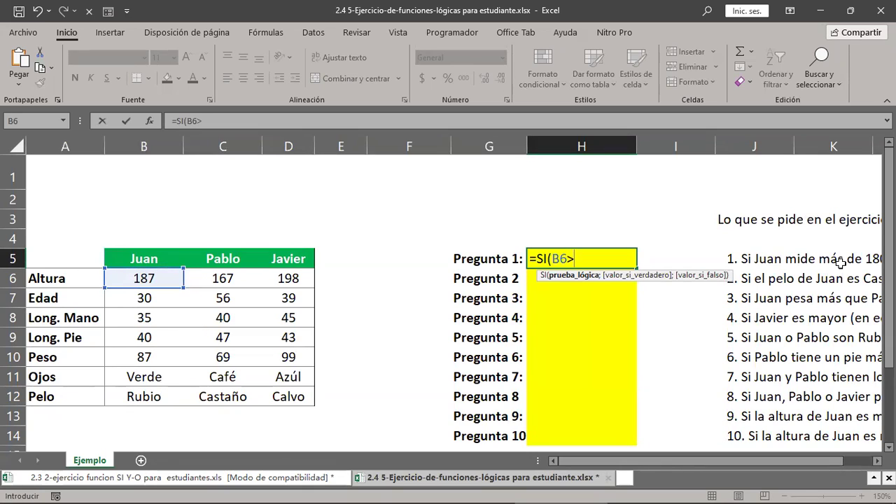
pyautogui.write('180')
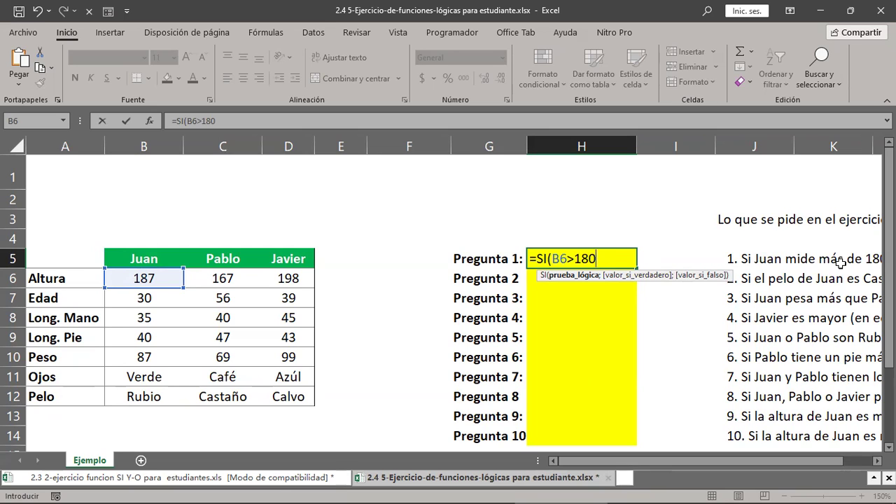
pyautogui.write(';')
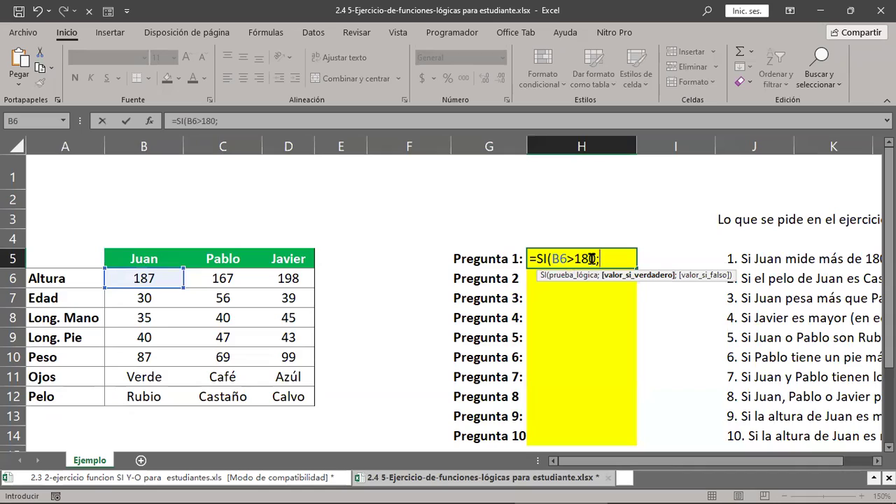
# Complete the SI formula in H5 with C6 as the value if true and D6 as the value if false
pyautogui.hscroll(4, 452, 302)
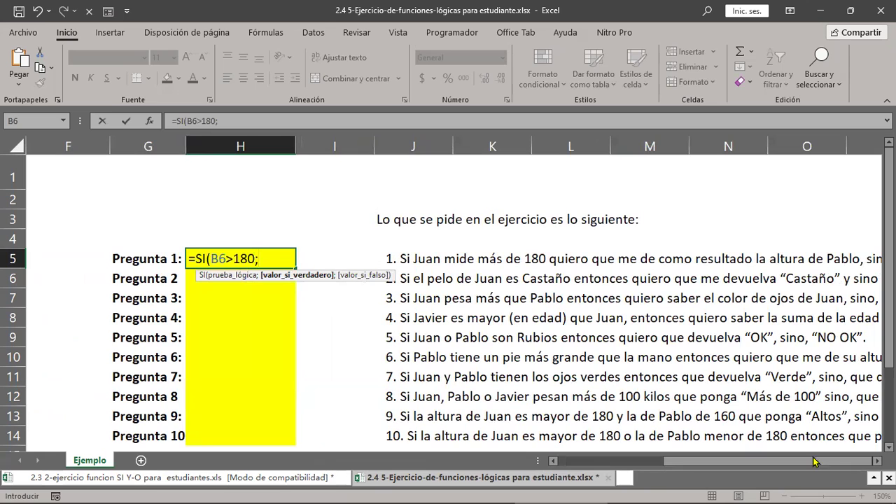
pyautogui.moveTo(817, 462); pyautogui.dragTo(649, 473)
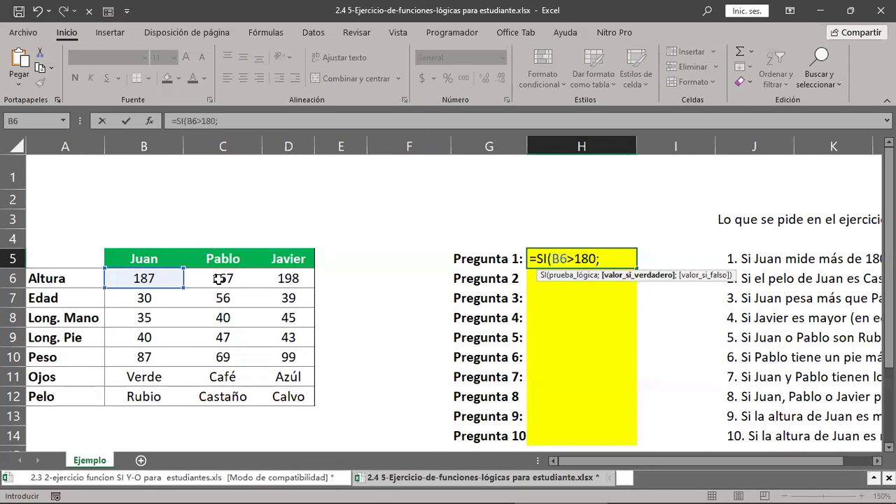
pyautogui.click(219, 279)
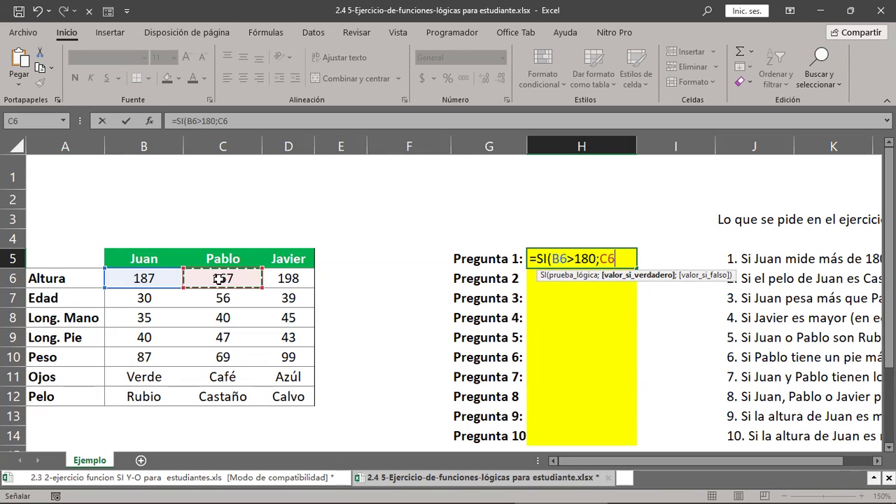
pyautogui.write(';')
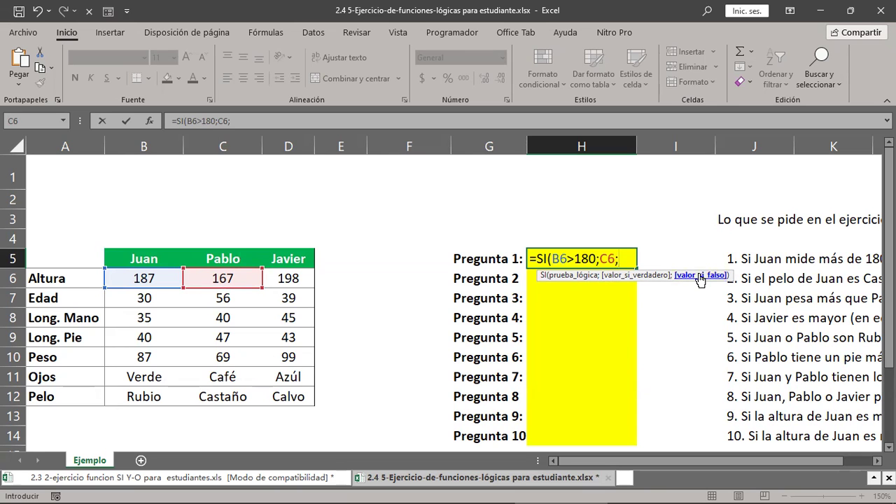
pyautogui.hscroll(4, 688, 252)
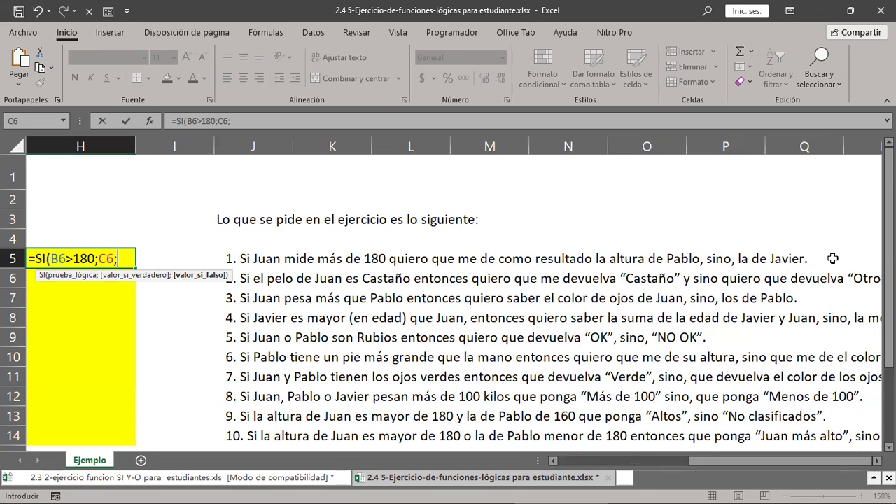
pyautogui.moveTo(790, 460); pyautogui.dragTo(532, 460)
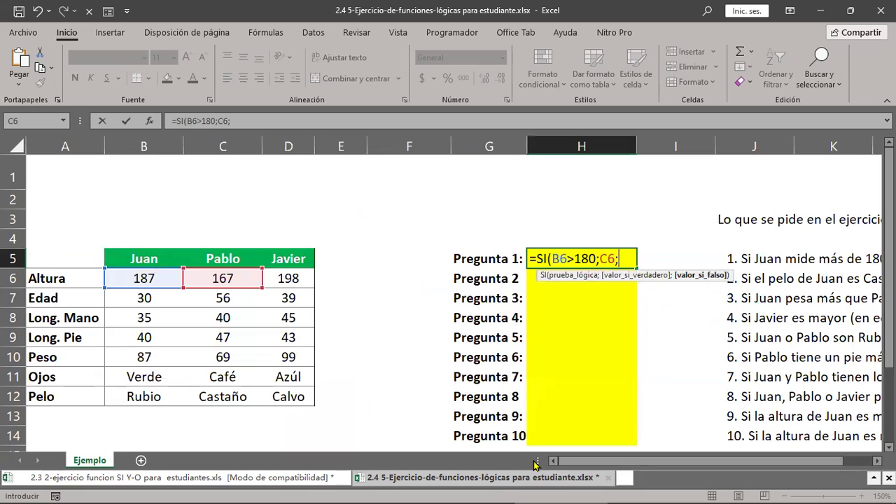
pyautogui.click(290, 278)
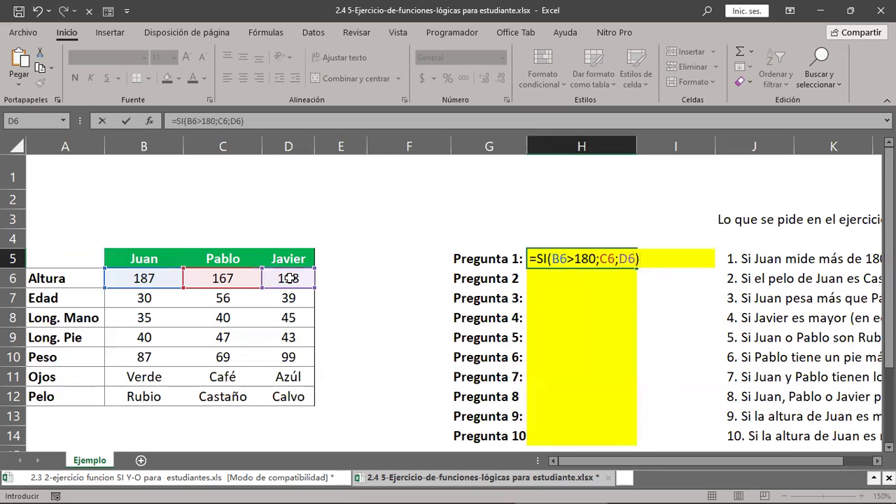
pyautogui.press('Return')
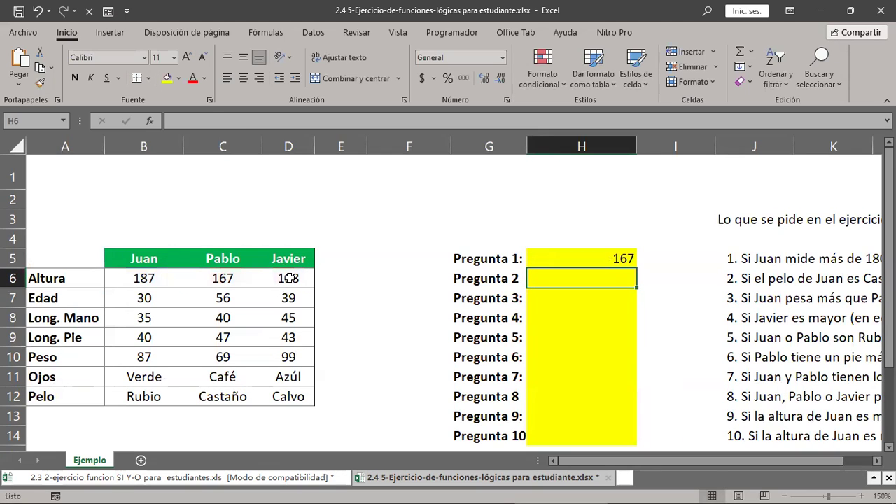
# Compare the question 1 result in H5 with the height cells B6 and C6
pyautogui.click(570, 258)
pyautogui.click(225, 279)
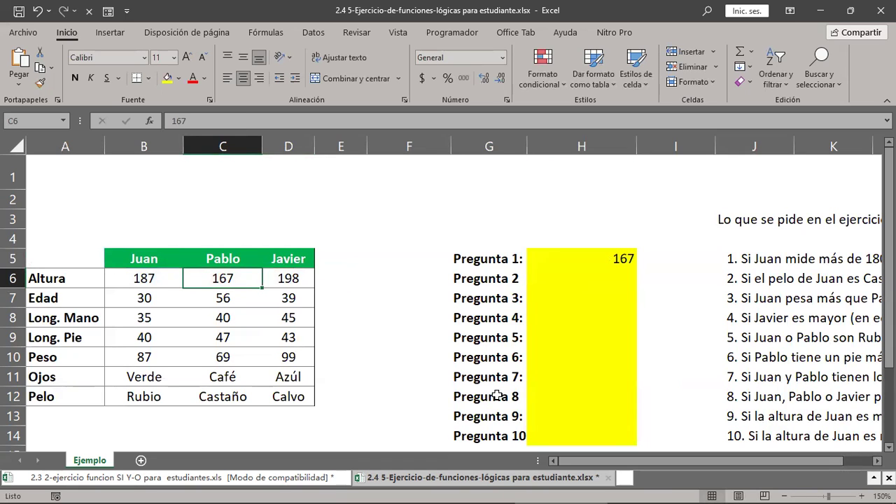
pyautogui.click(161, 278)
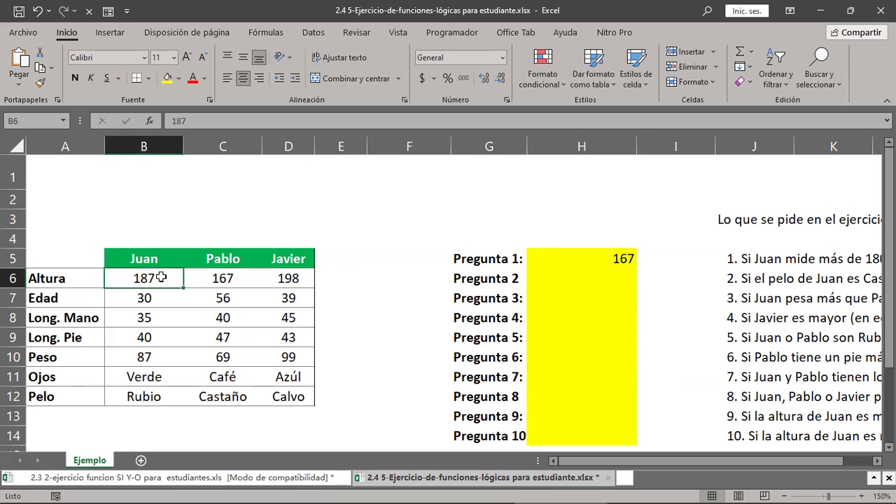
pyautogui.click(250, 276)
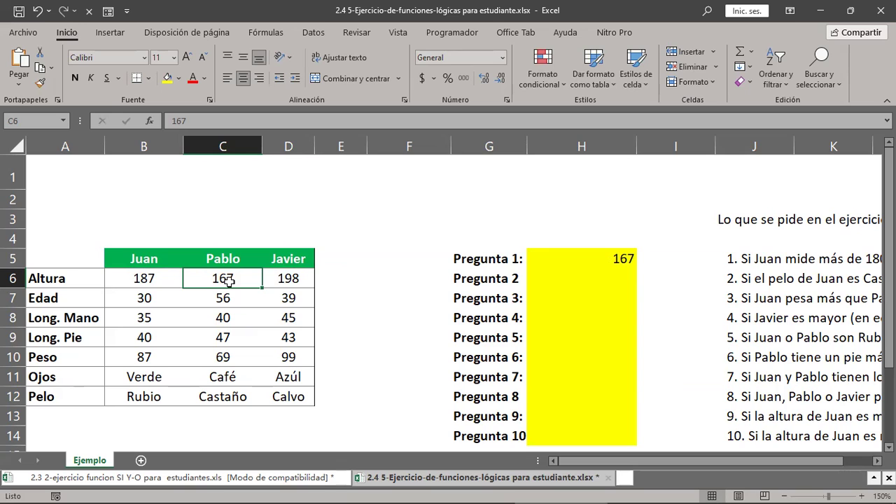
# Set the height in B6 to 180 to test the false case of the question 1 formula
pyautogui.click(147, 277)
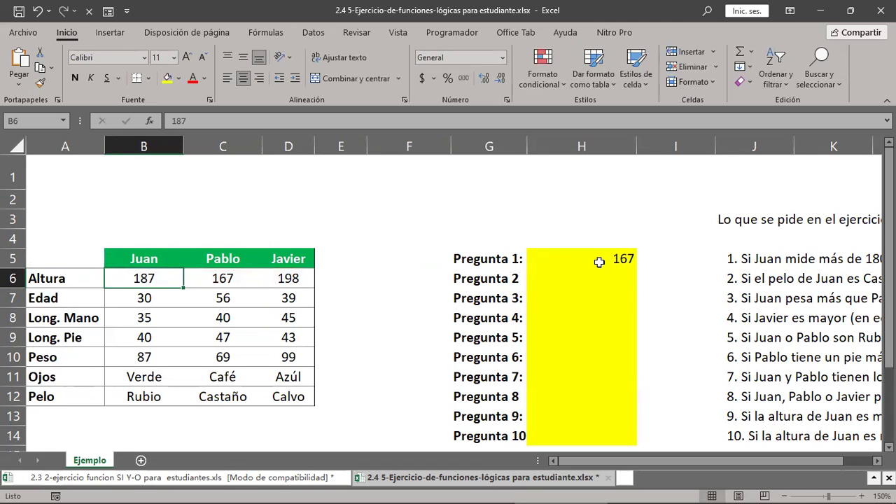
pyautogui.write('180')
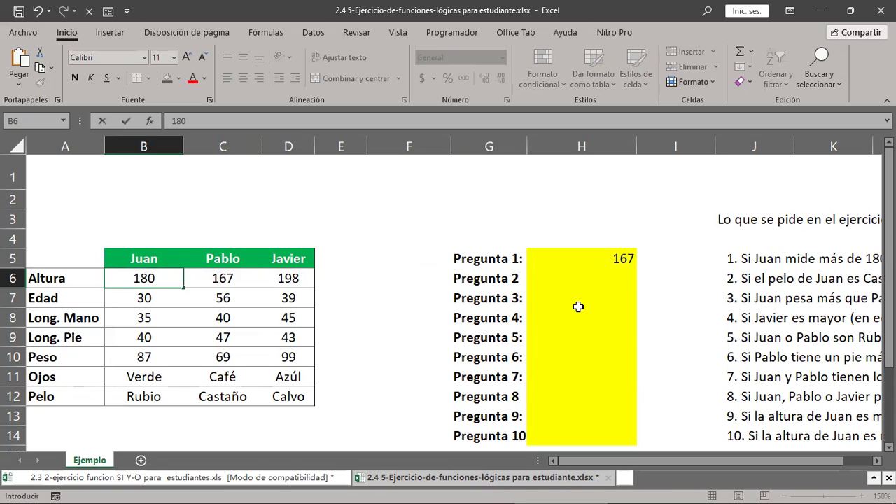
pyautogui.press('Return')
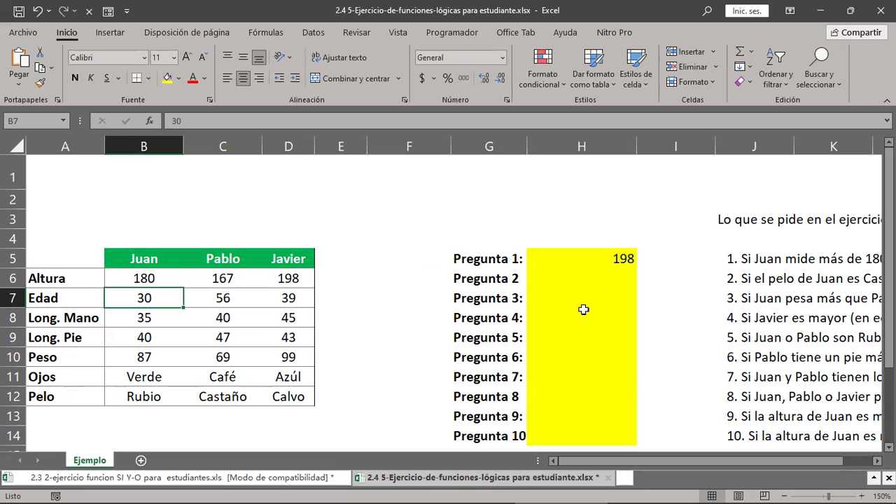
# Check the question 1 result against height cell D6, the question's wording and the SI formula in H5
pyautogui.click(311, 279)
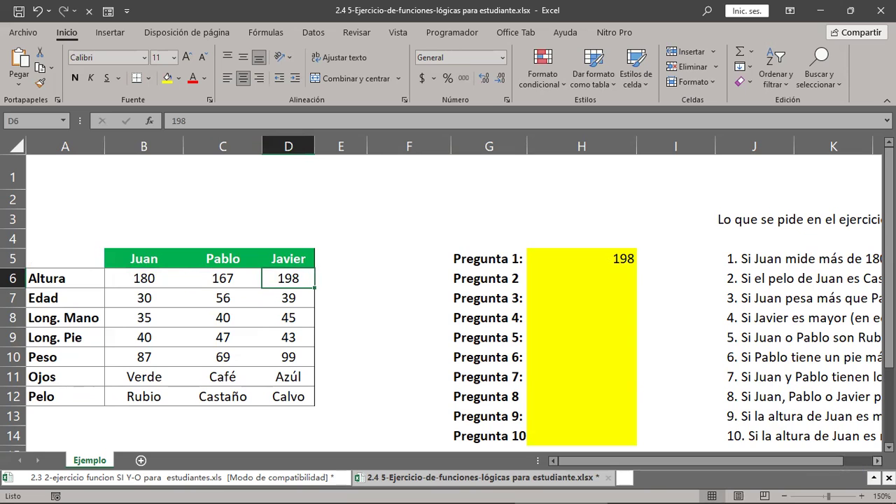
pyautogui.hscroll(1, 452, 301)
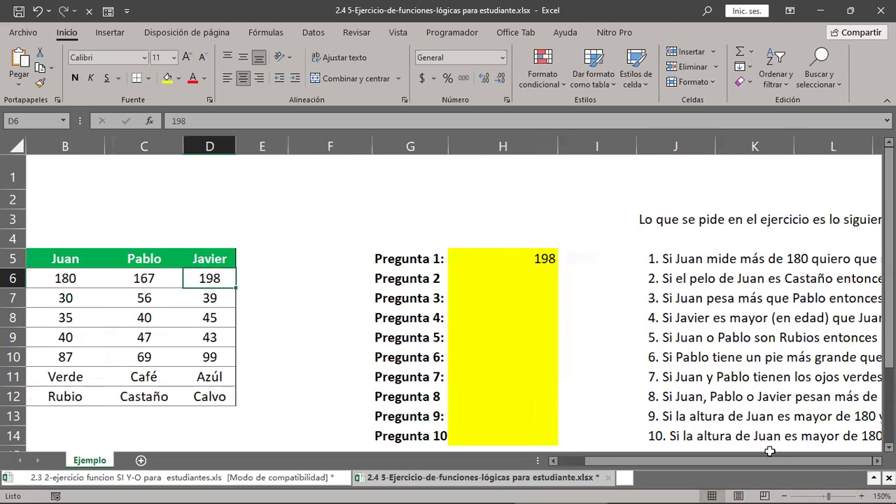
pyautogui.moveTo(770, 461); pyautogui.dragTo(742, 461)
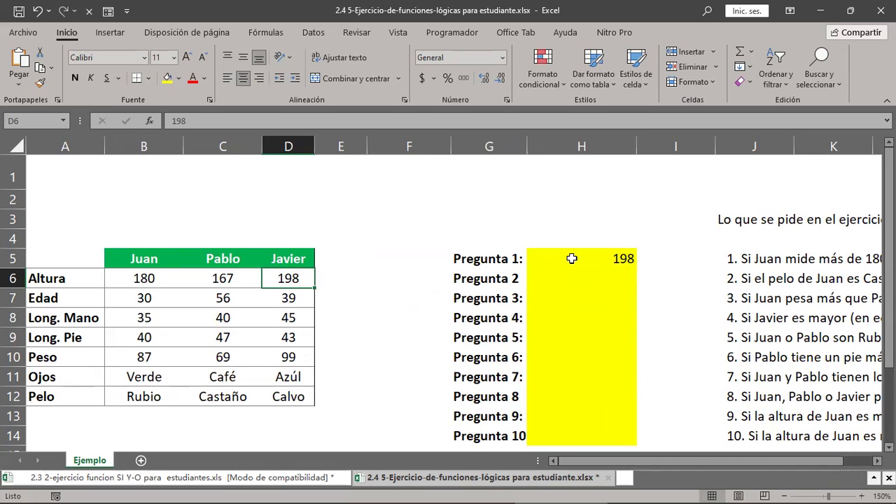
pyautogui.click(572, 258)
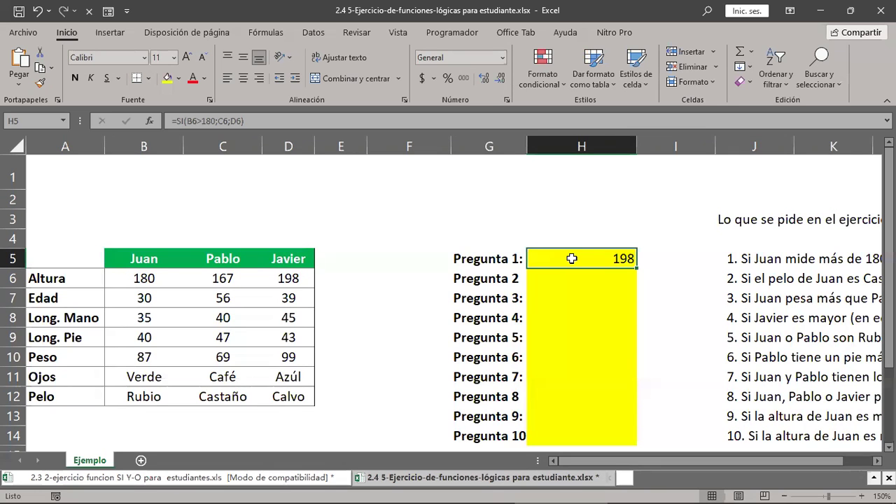
# Minimize the ShareX image editor and go through the open windows to the Ferdium Messenger window
pyautogui.hotkey('alt', 'Tab')
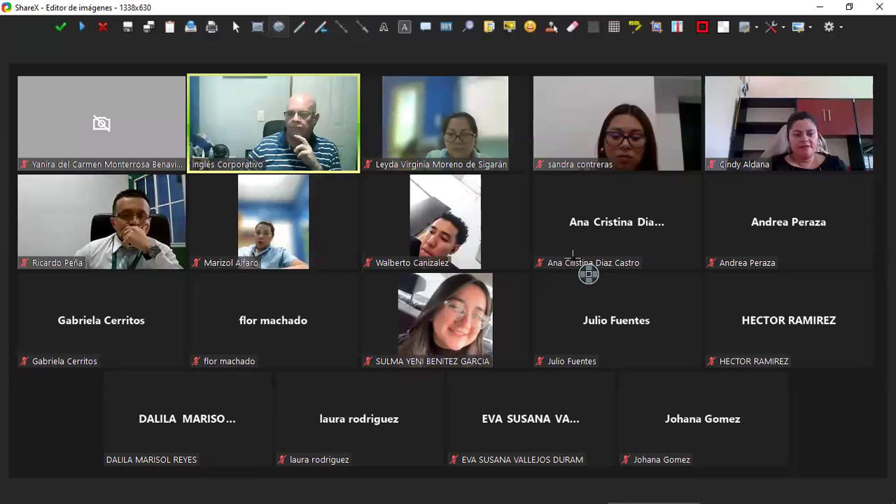
pyautogui.click(820, 7)
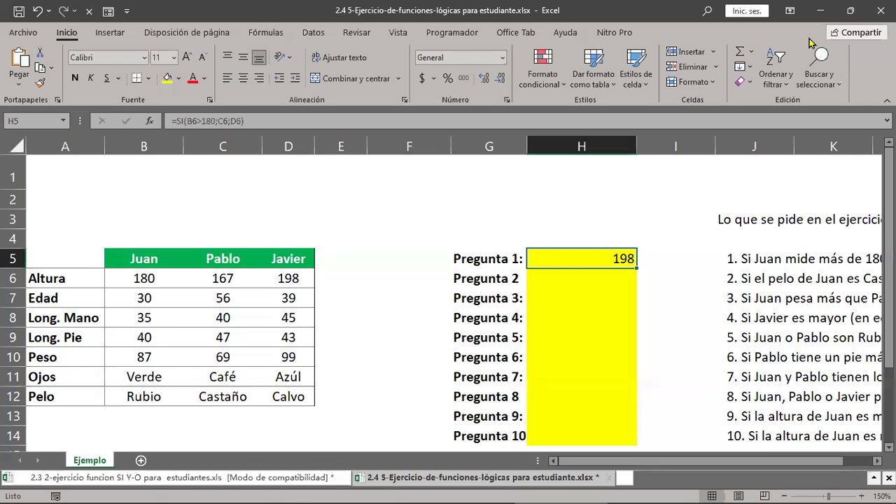
pyautogui.hotkey('alt', 'Tab')
pyautogui.press('Tab')
pyautogui.press('Tab')
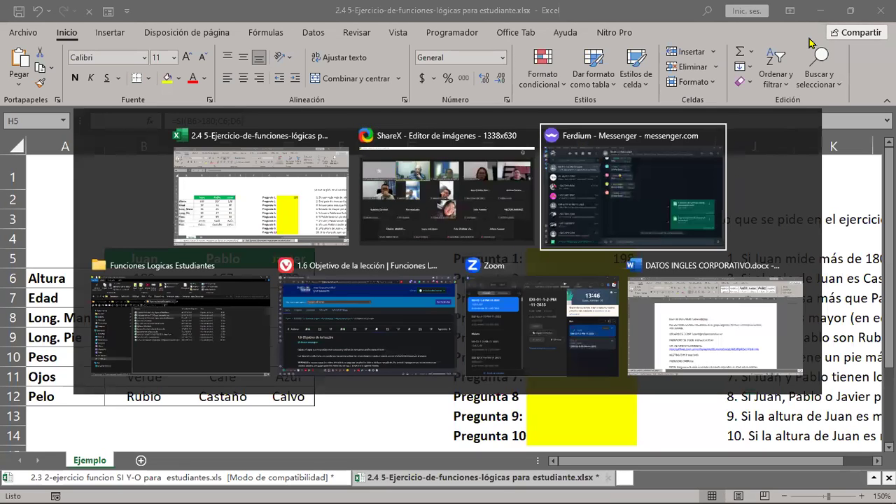